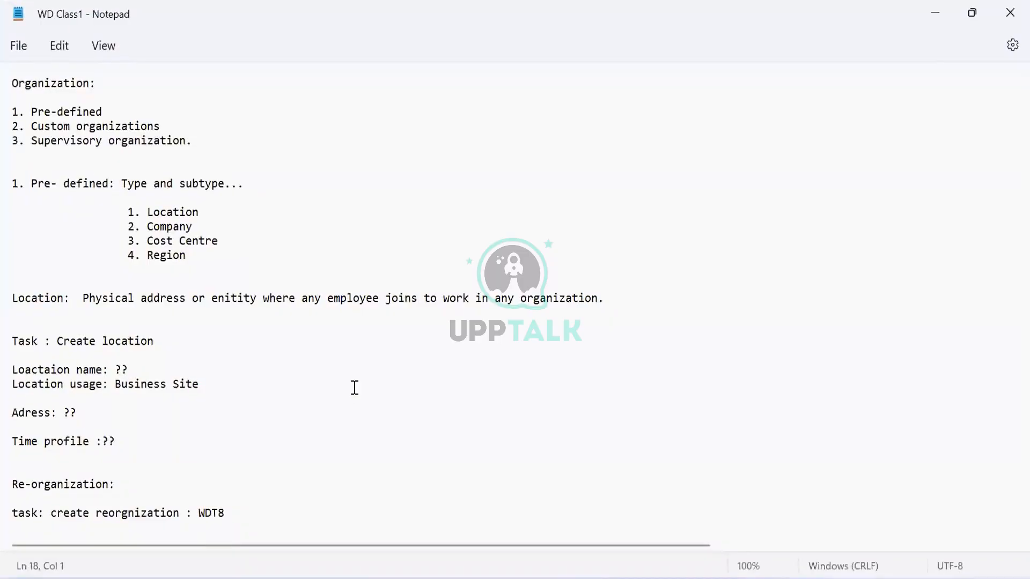
Read through the WD Class1 notes from the pre-defined organization section down to the cost centre task.
left_click(355, 387)
double_click(35, 184)
left_click_drag(72, 185, 110, 185)
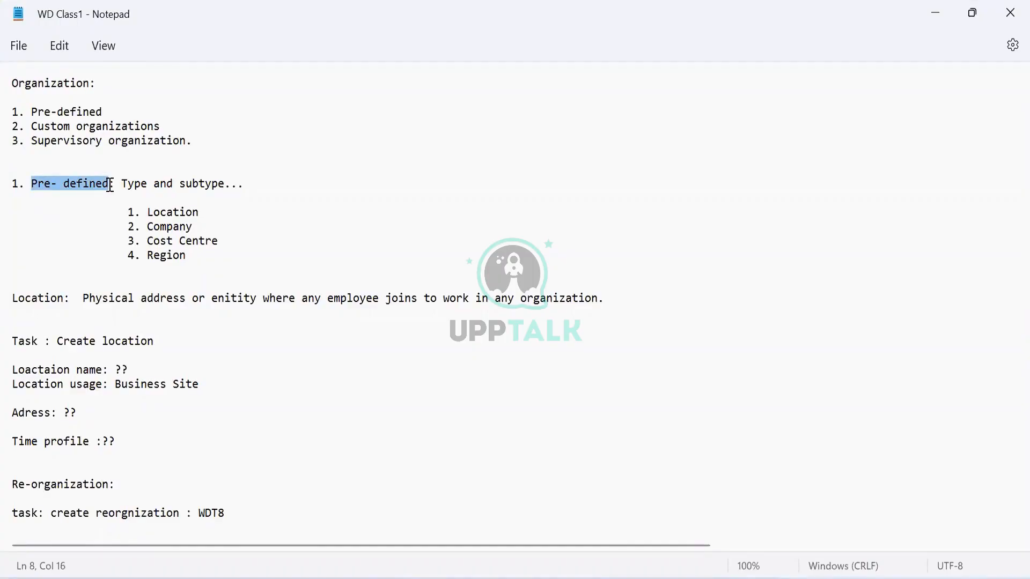
left_click(209, 404)
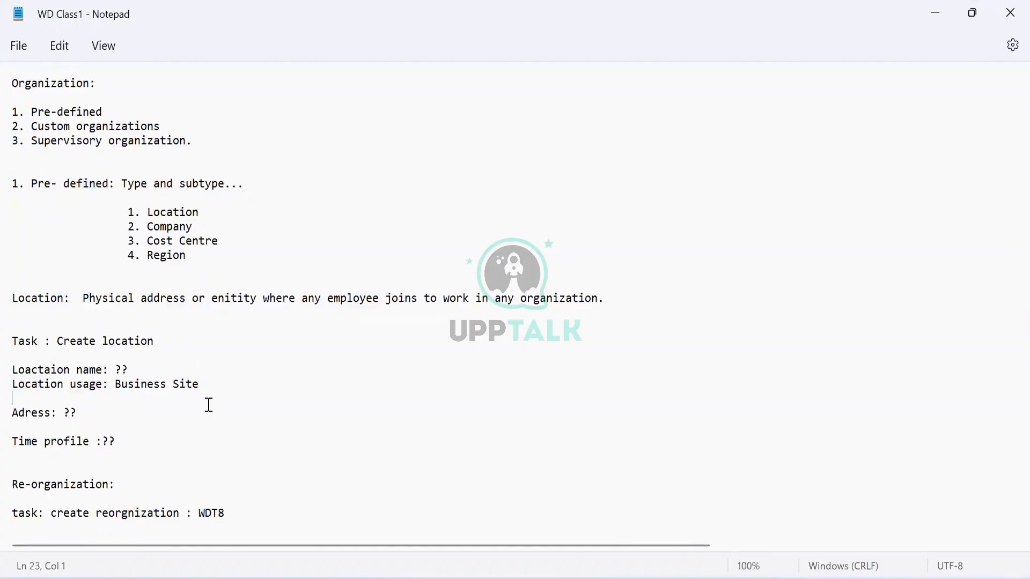
key("Down")
key("Down")
key("Down")
key("Down")
key("Down")
key("Down")
key("Down")
key("Down")
key("Down")
key("Down")
key("Down")
key("Down")
key("Down")
key("Down")
key("Down")
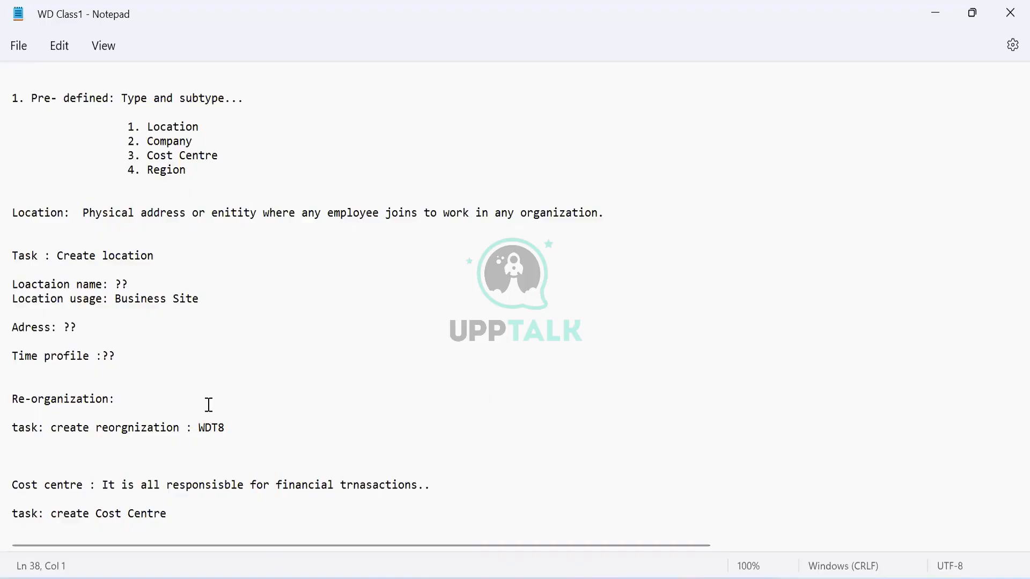
Examine the Cost Centre entry and the surrounding list of pre-defined organization subtypes in the notes.
triple_click(159, 156)
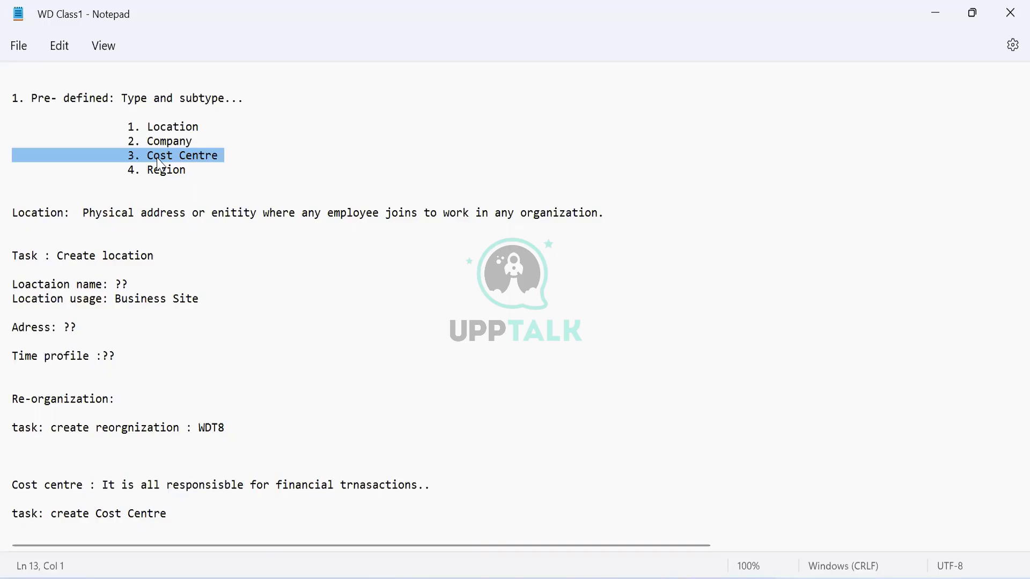
left_click(108, 138)
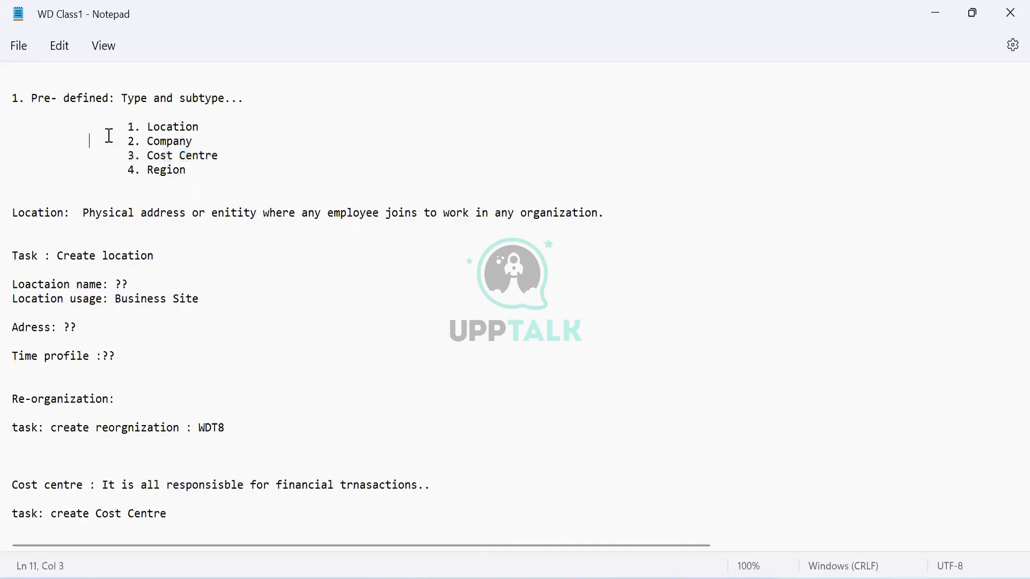
left_click(120, 130)
left_click_drag(119, 129, 300, 192)
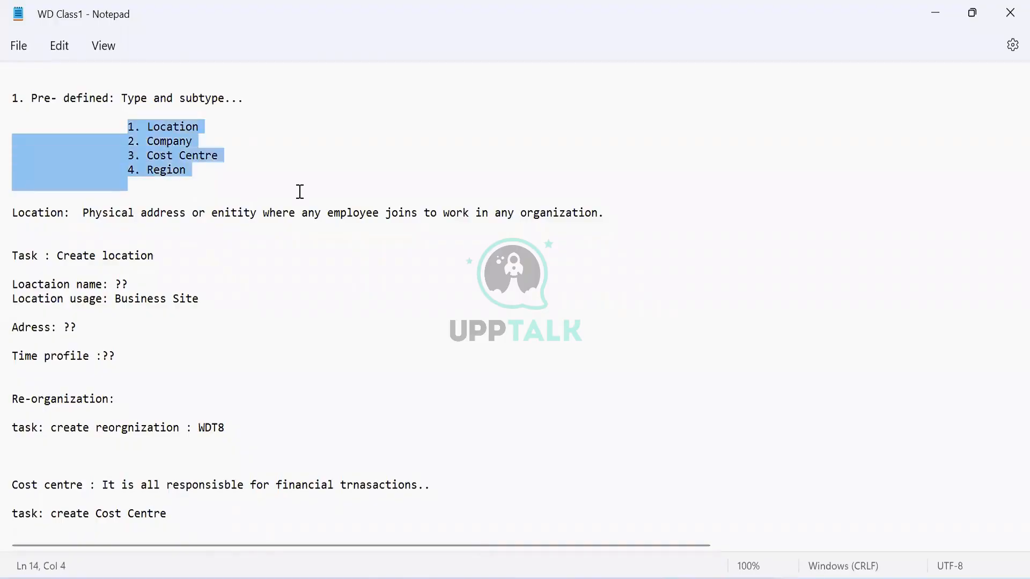
key("Up")
key("Up")
key("Up")
key("Up")
key("Up")
key("Up")
key("Up")
key("Up")
key("Up")
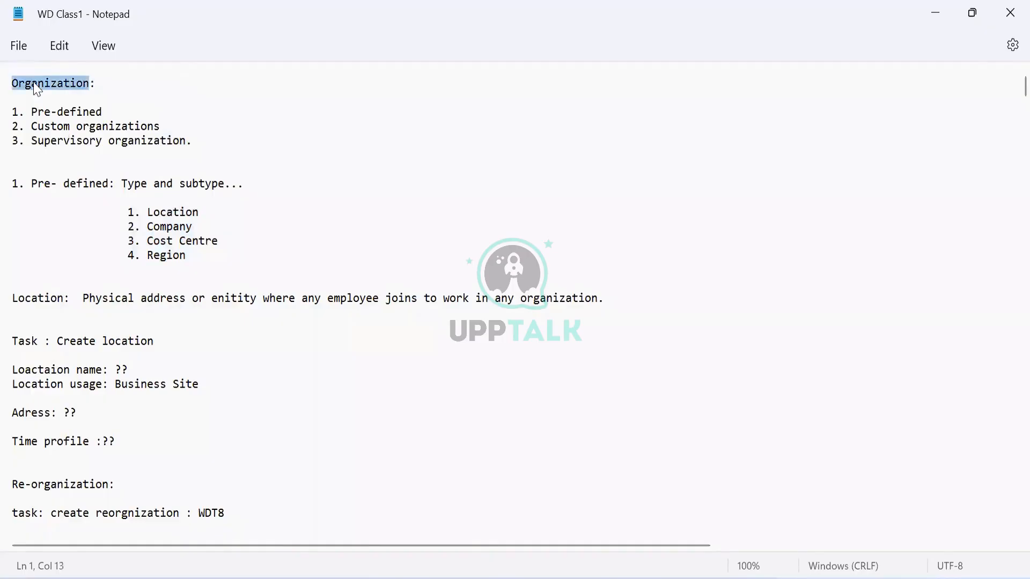
Review the Organization heading and its three listed types: pre-defined, custom and supervisory.
triple_click(33, 84)
triple_click(34, 111)
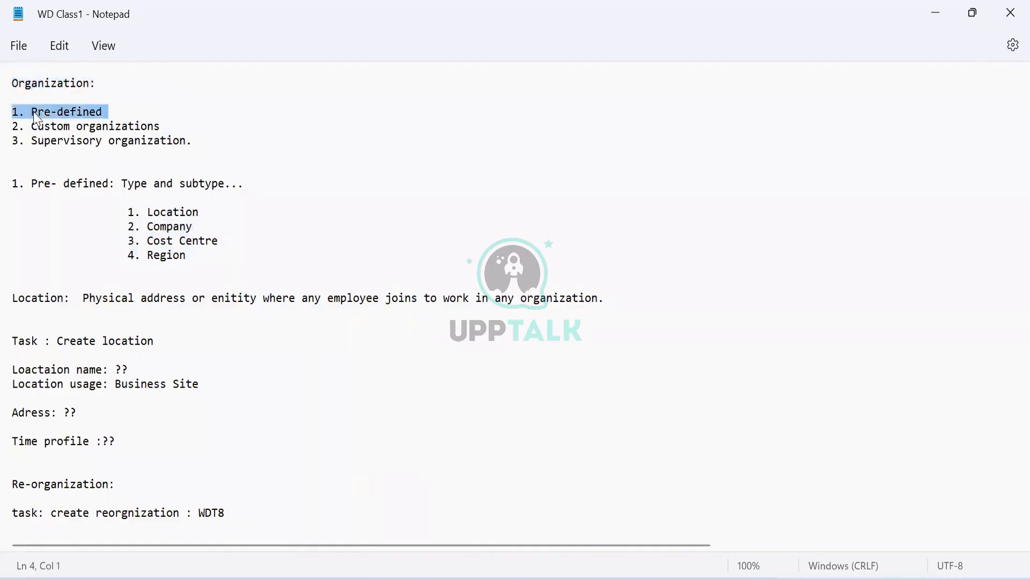
triple_click(36, 117)
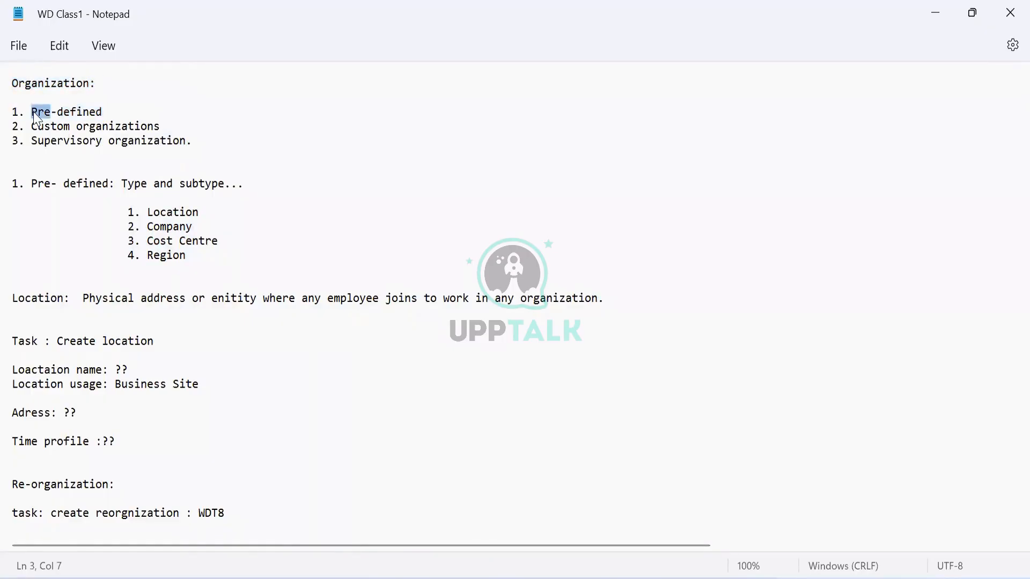
triple_click(41, 130)
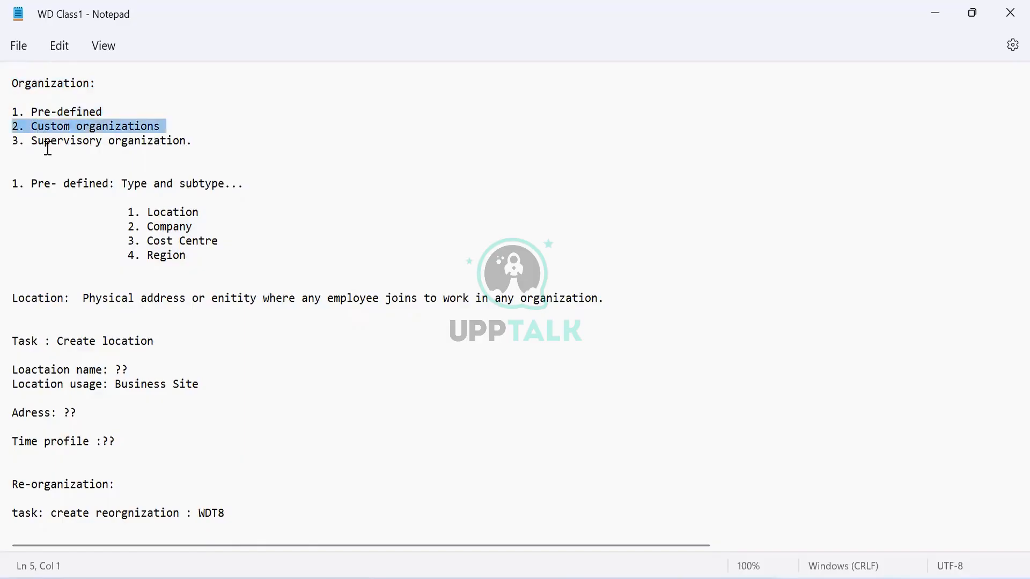
triple_click(45, 152)
triple_click(39, 141)
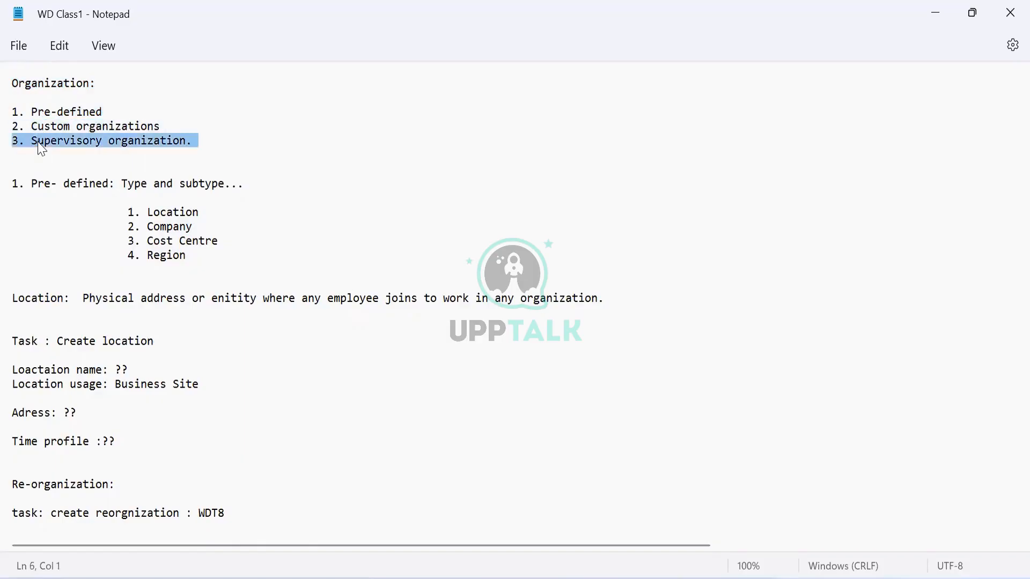
triple_click(41, 113)
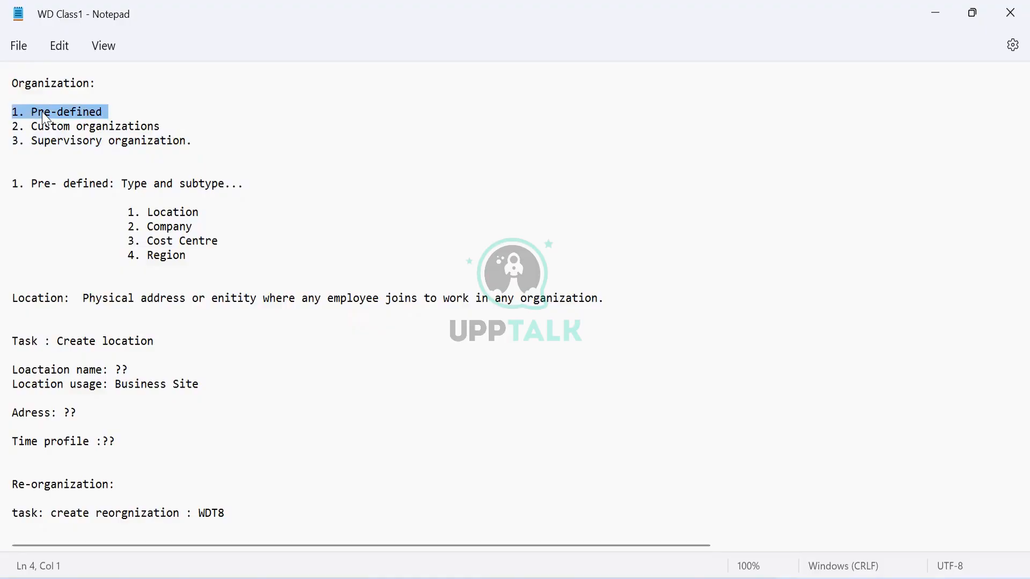
Go through the pre-defined subtypes one by one: Region, Location, Company and Cost Centre.
left_click_drag(147, 211, 241, 262)
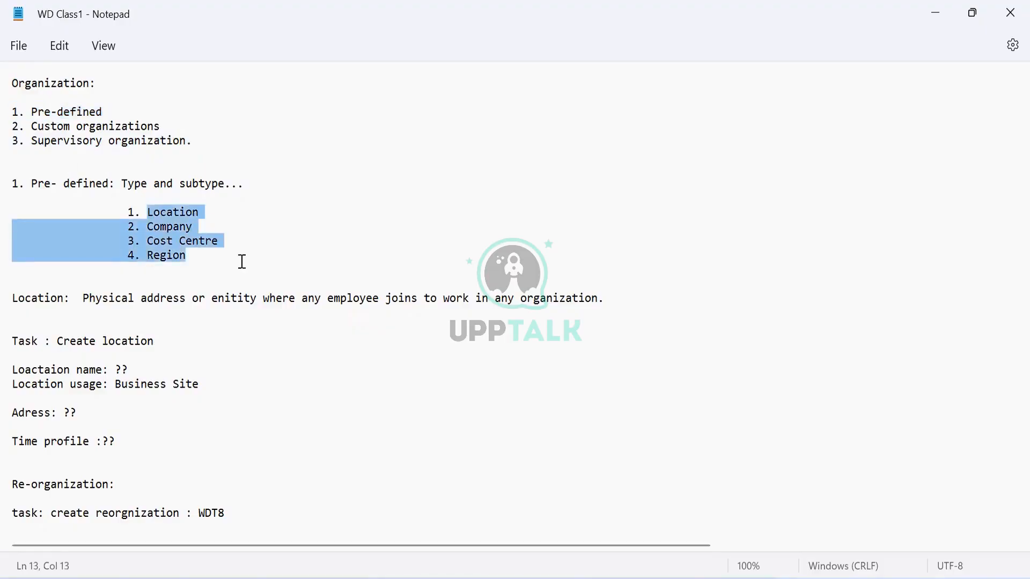
left_click(217, 254)
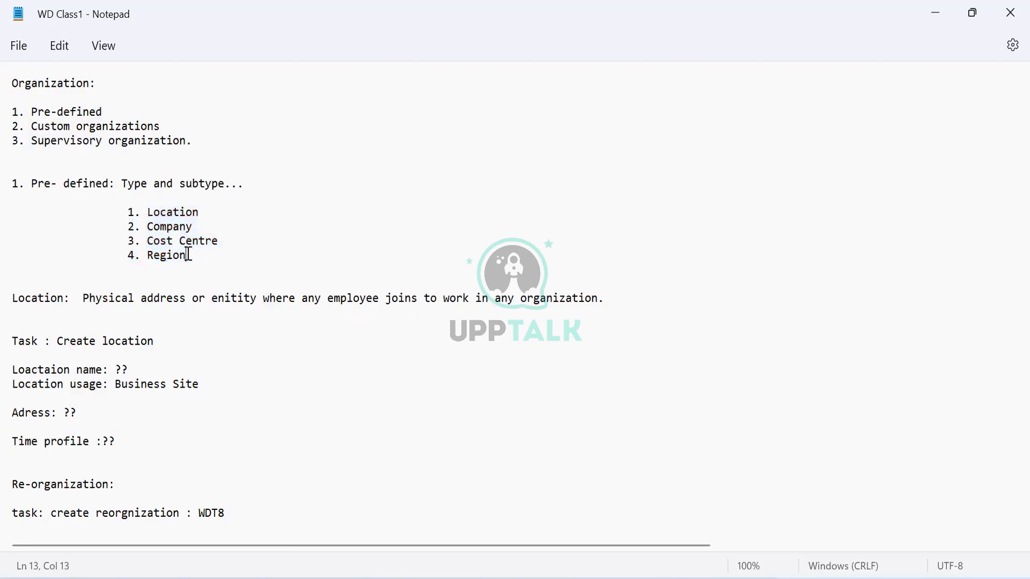
left_click_drag(192, 253, 124, 251)
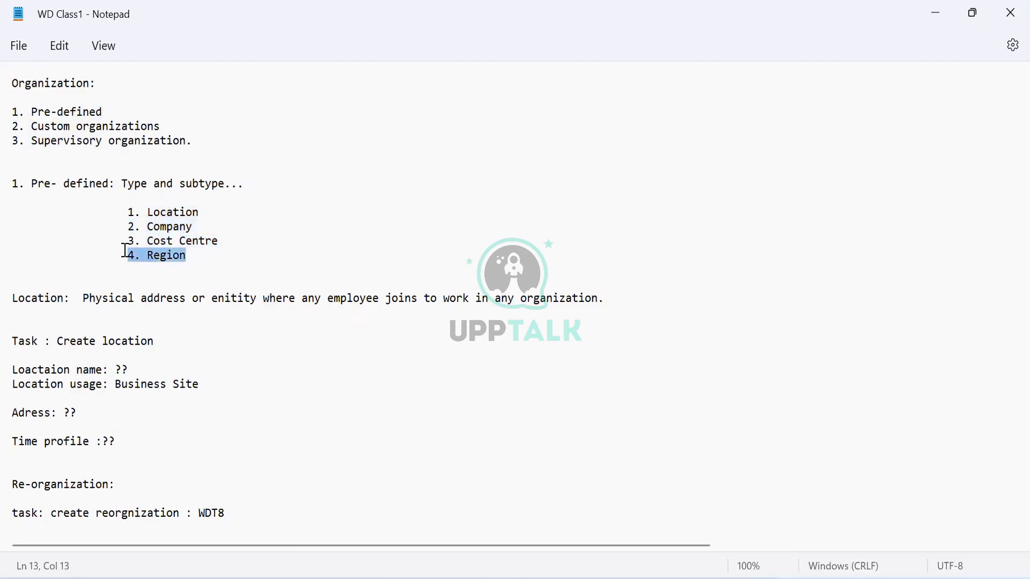
double_click(151, 257)
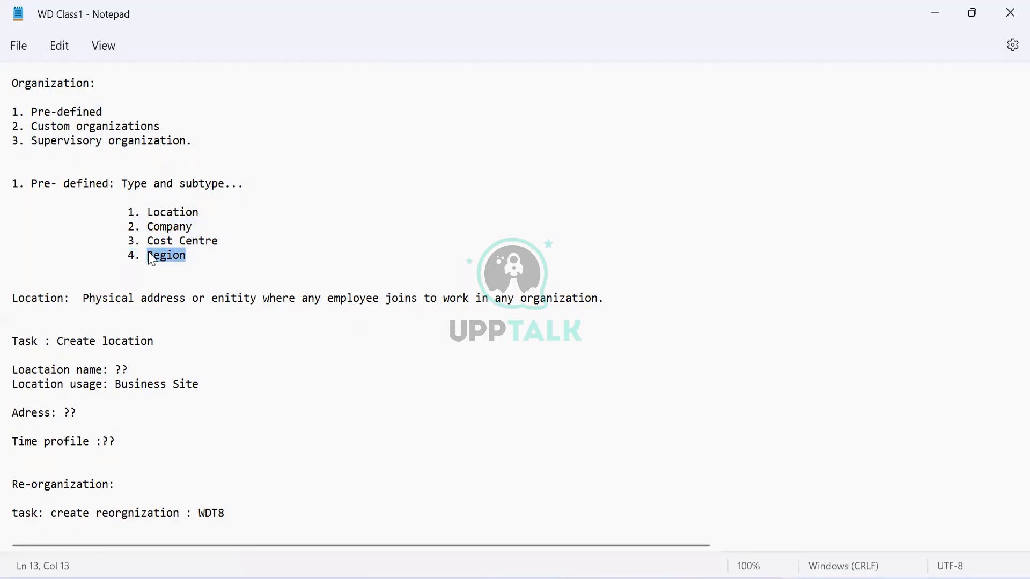
double_click(161, 214)
double_click(164, 226)
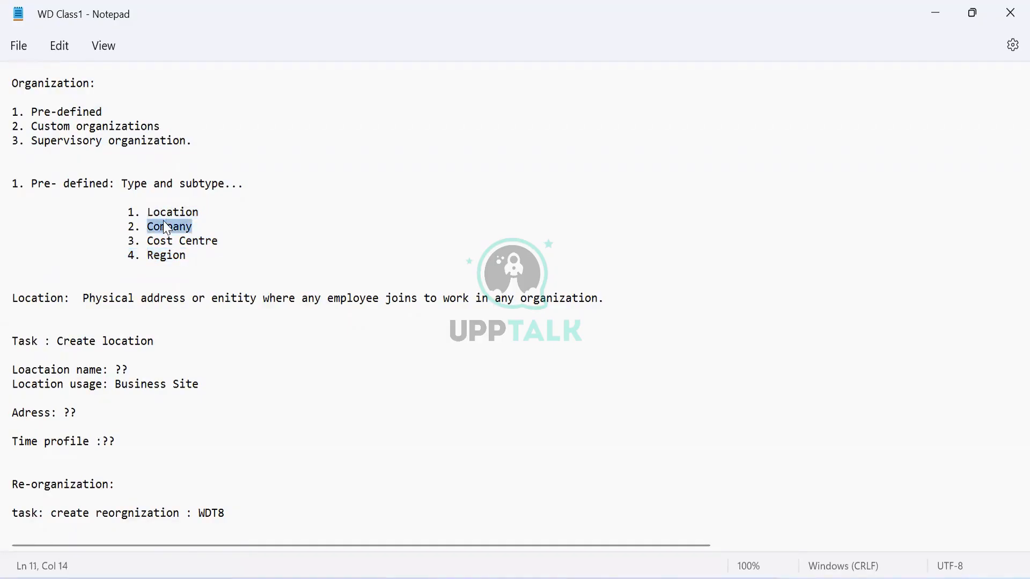
left_click(168, 240)
double_click(169, 240)
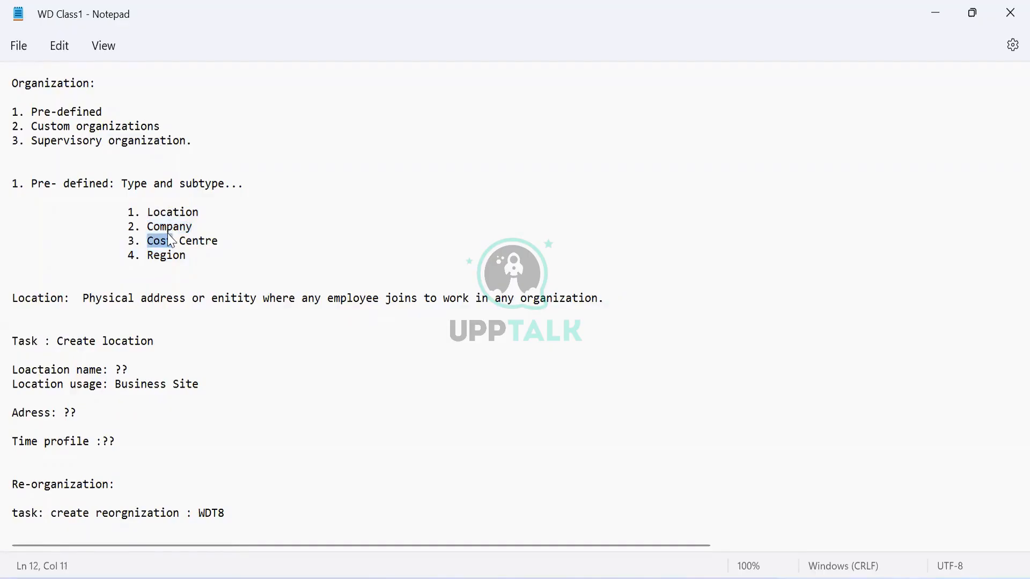
left_click_drag(224, 240, 124, 213)
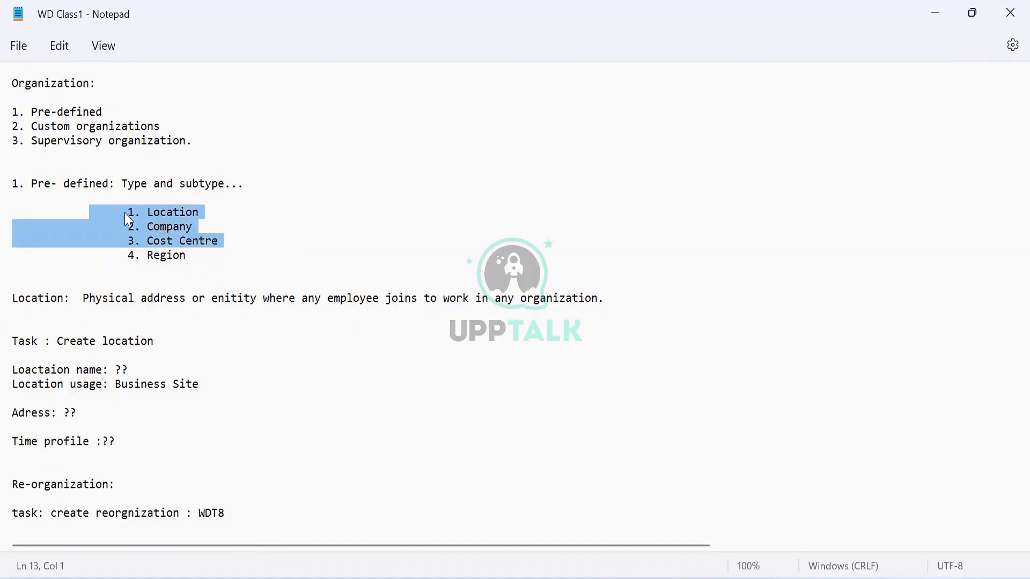
Review the custom and supervisory organization entries and the complete list of three organization types.
double_click(56, 127)
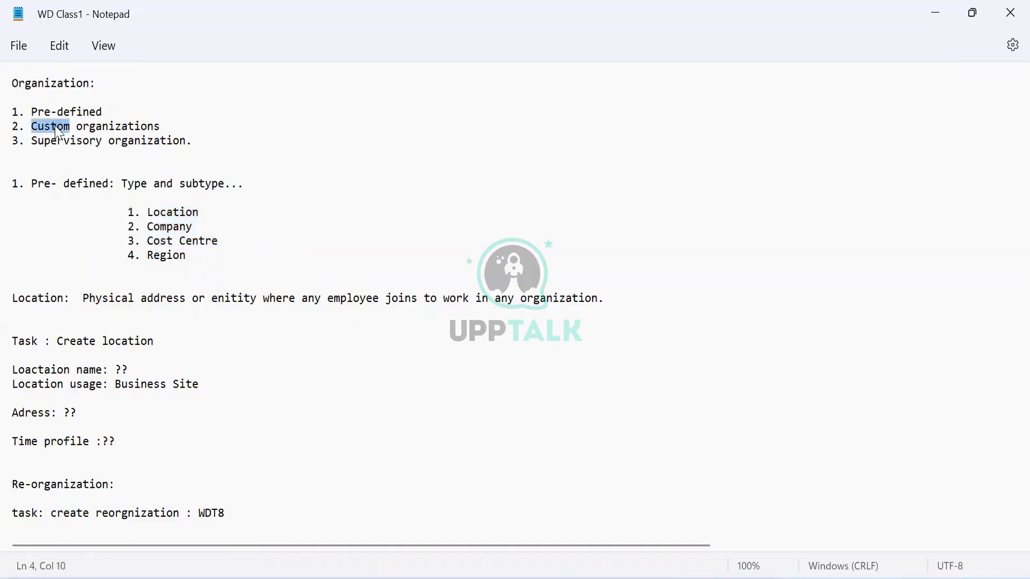
triple_click(56, 127)
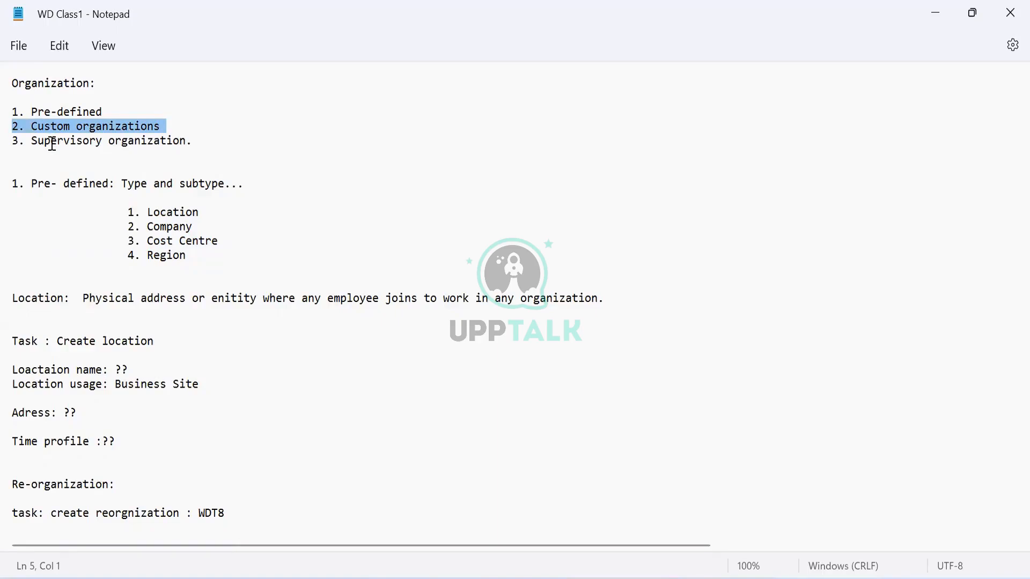
triple_click(52, 144)
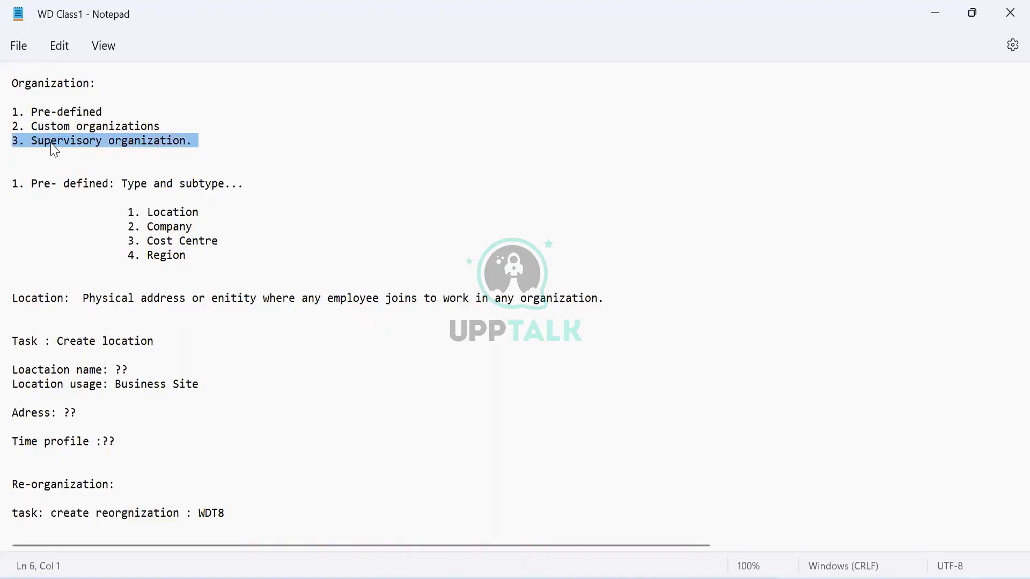
double_click(59, 143)
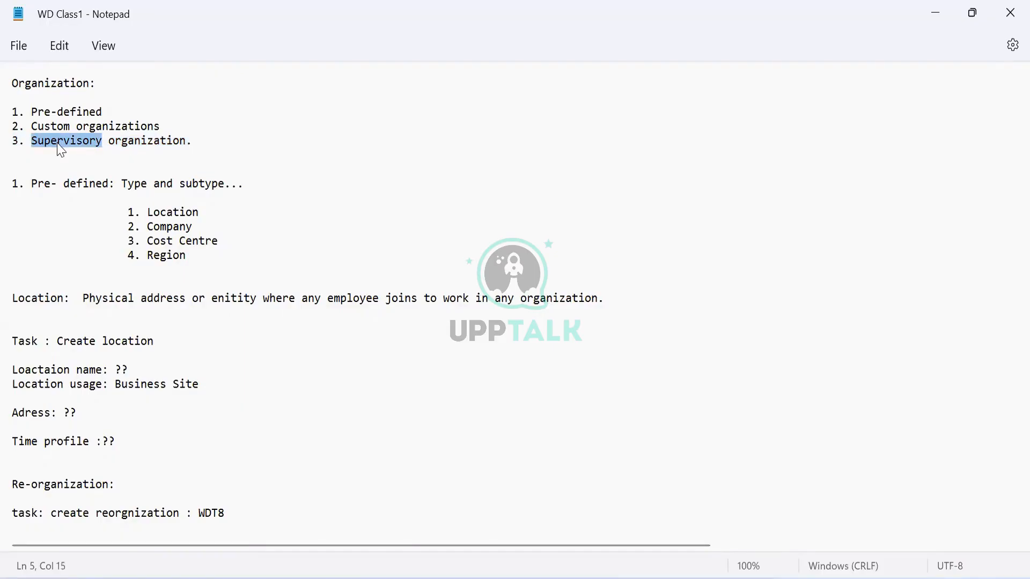
left_click_drag(30, 110, 217, 136)
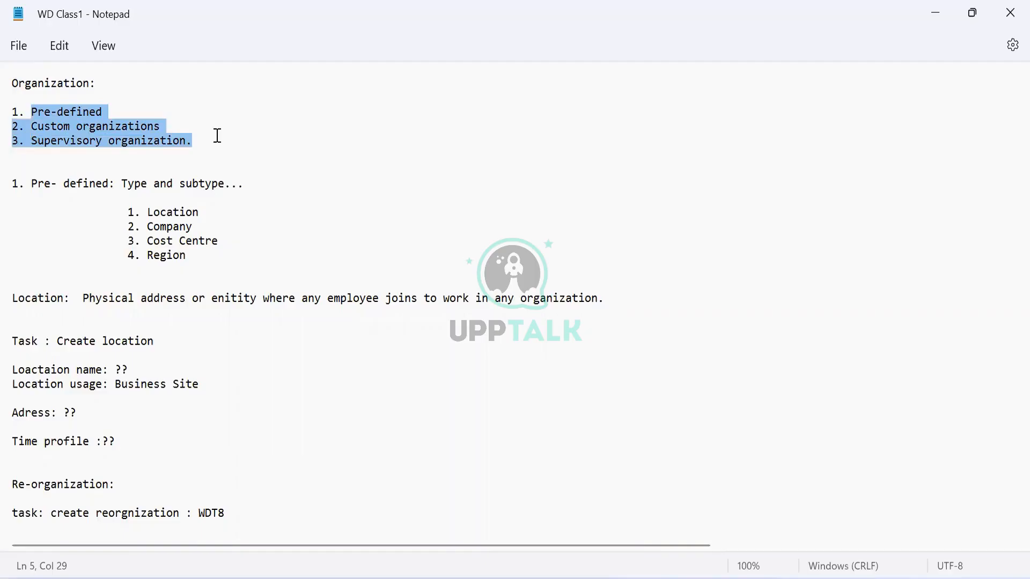
left_click(218, 136)
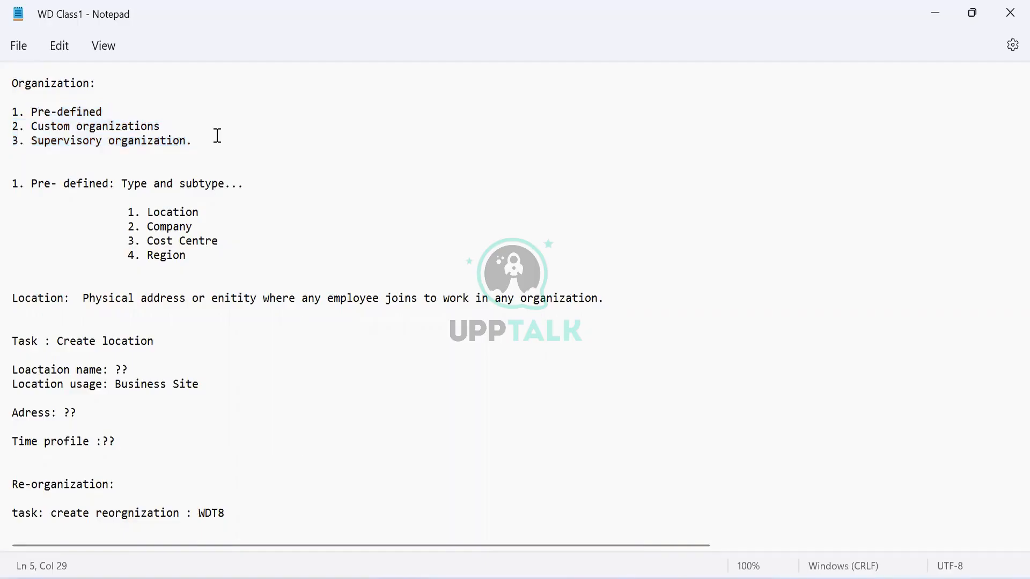
left_click_drag(14, 105, 232, 147)
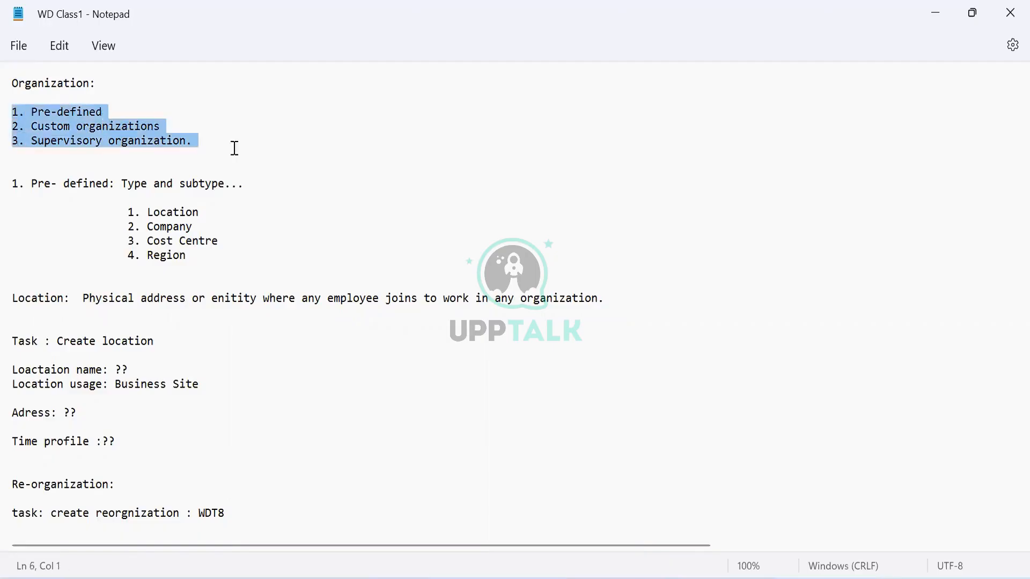
Review the whole pre-defined type and subtype section, from its heading through the Location to Region list.
left_click(27, 184)
left_click_drag(26, 183, 244, 264)
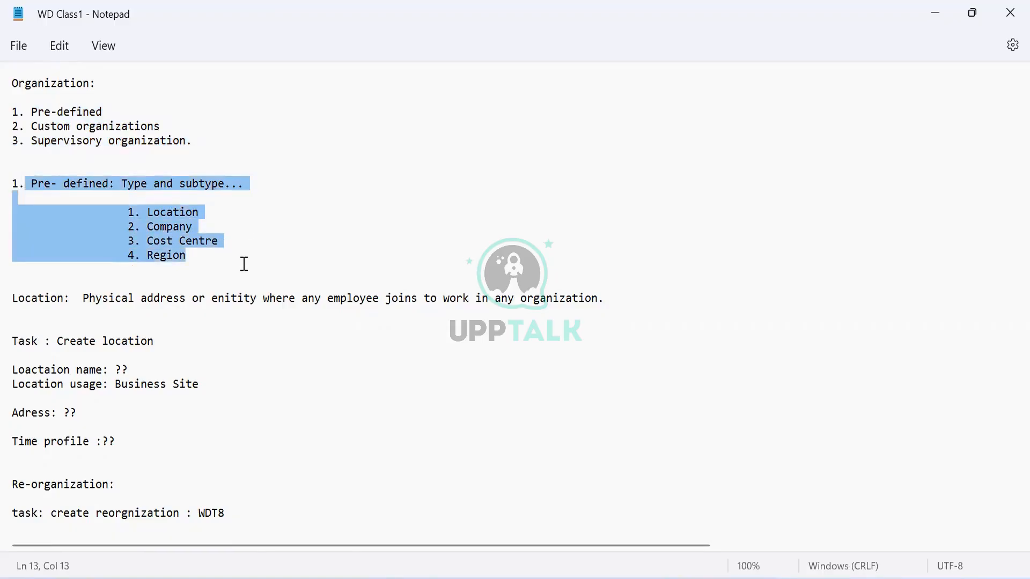
left_click(217, 215)
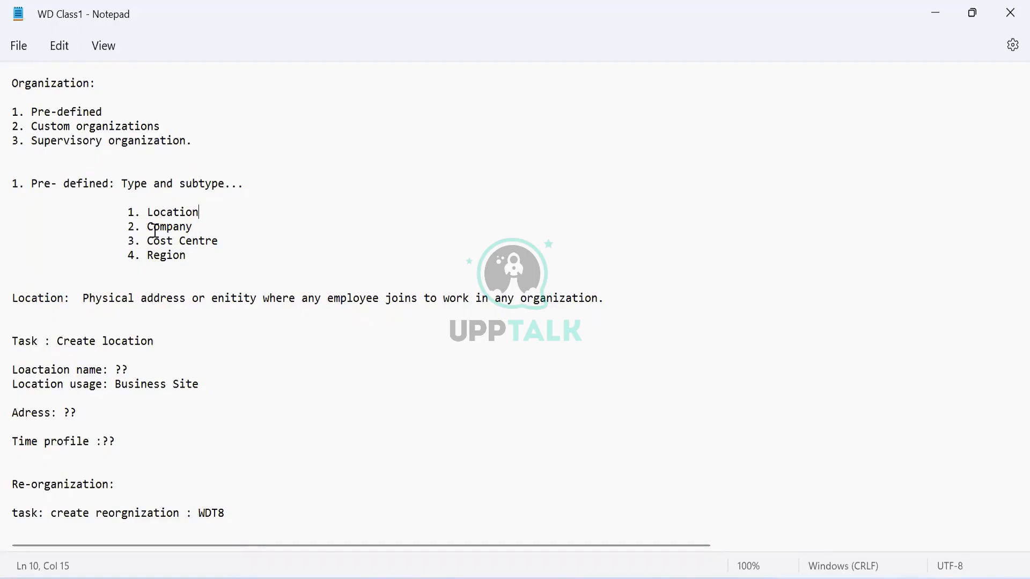
left_click_drag(154, 227, 147, 226)
left_click_drag(210, 227, 245, 256)
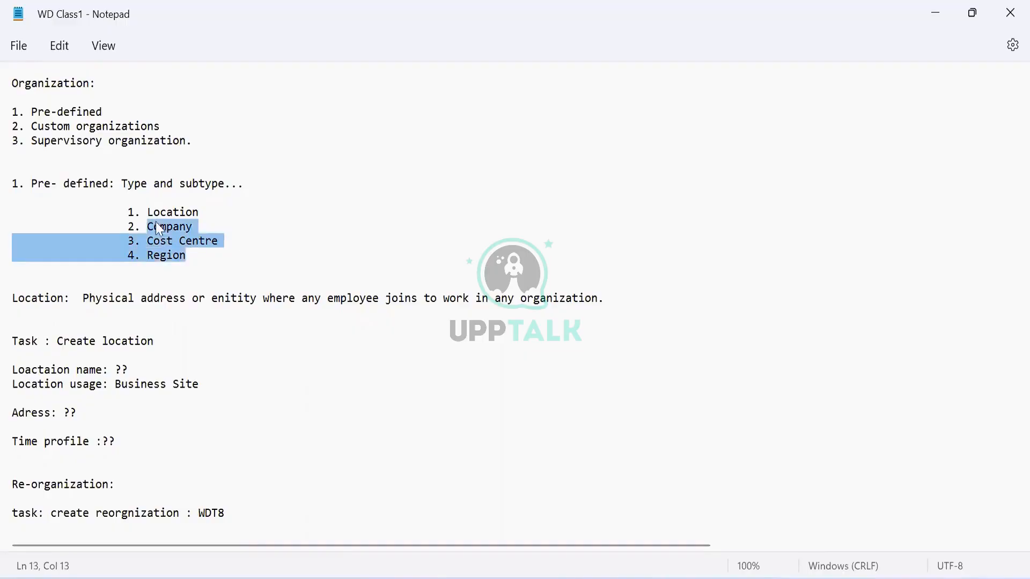
left_click_drag(147, 202, 253, 249)
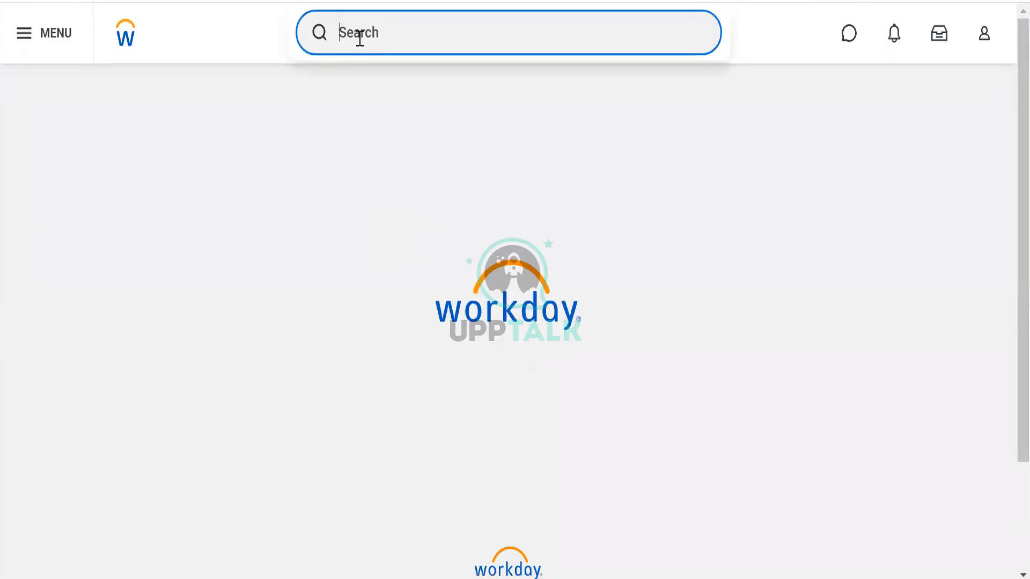
Switch to Workday, search for "cre loc" and open the Create Location task.
type("cr")
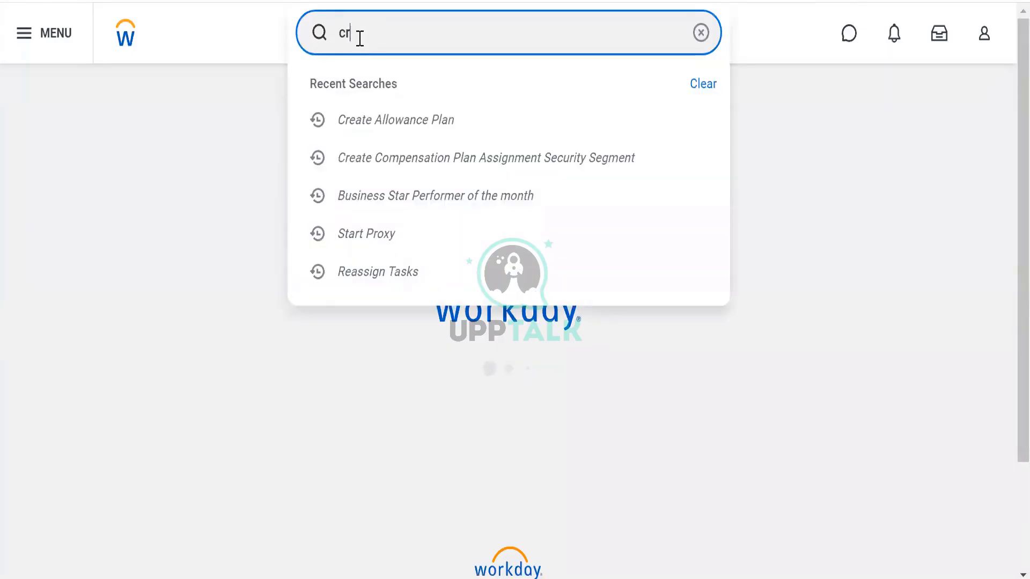
type("e loc")
left_click(360, 38)
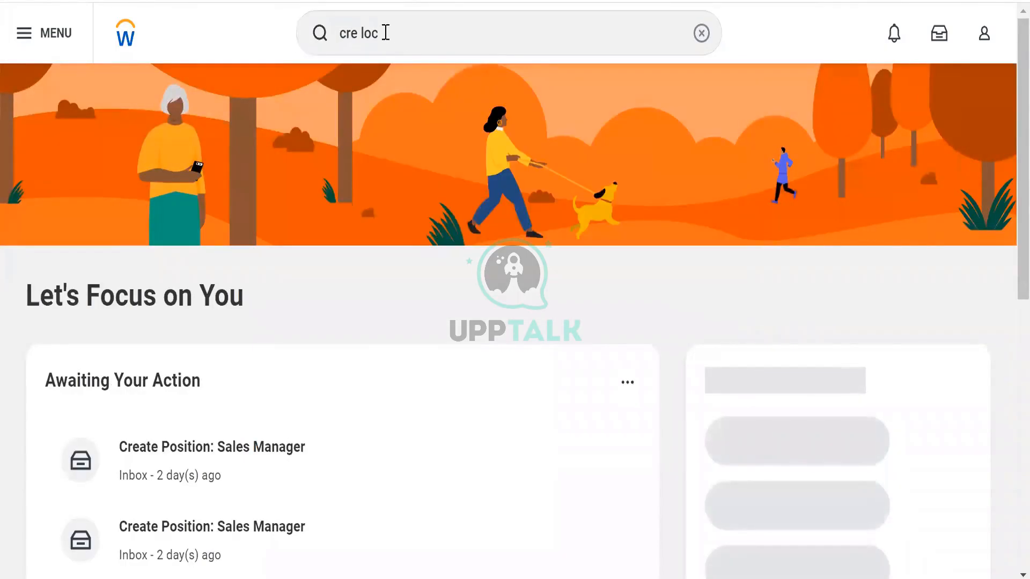
left_click(384, 32)
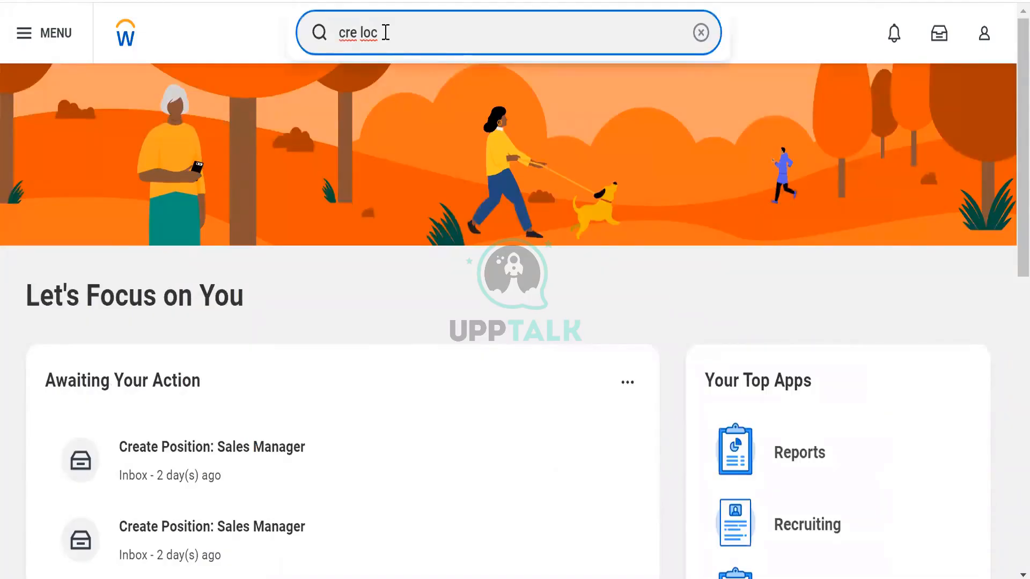
key("BackSpace")
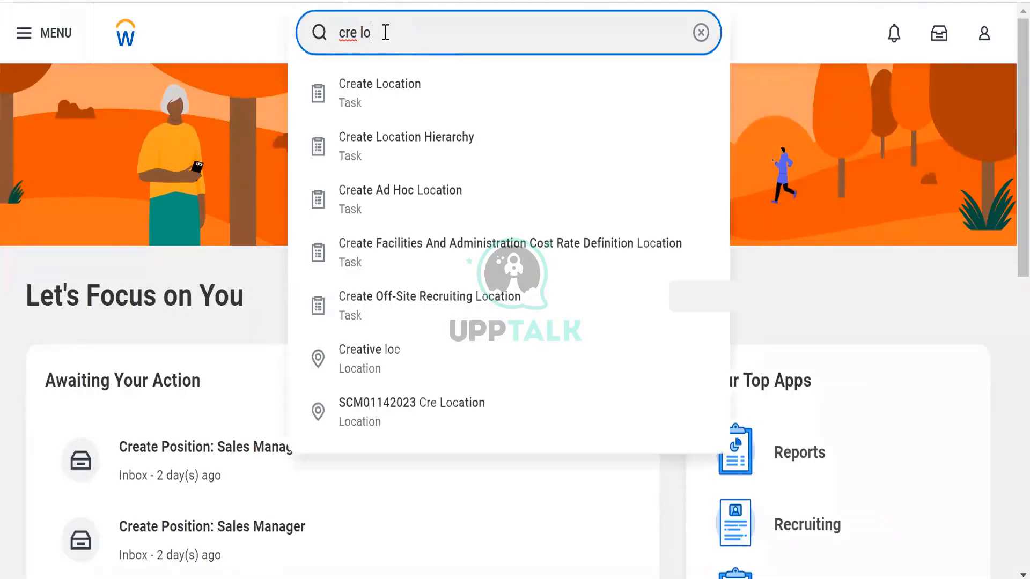
type("c")
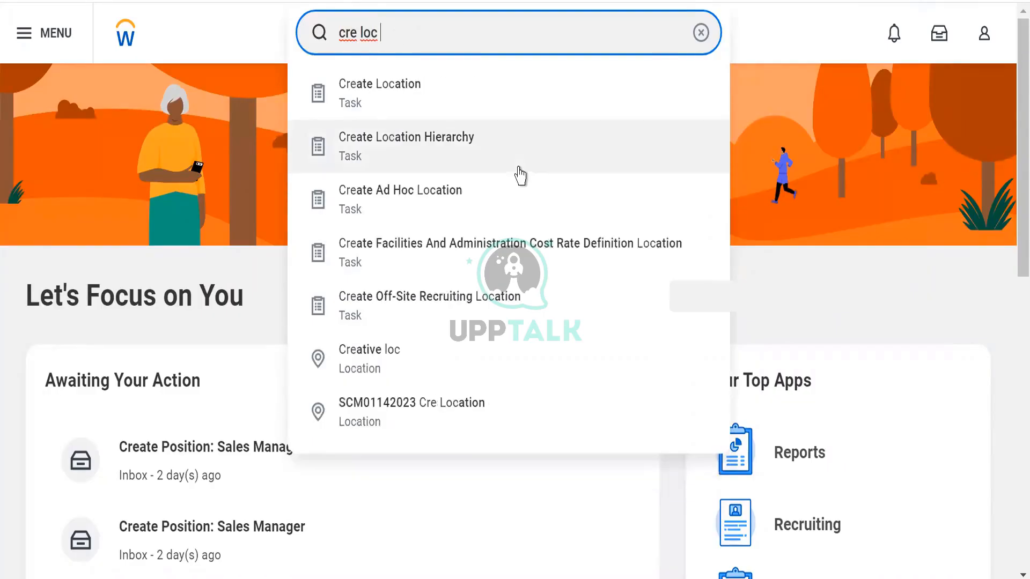
left_click(371, 90)
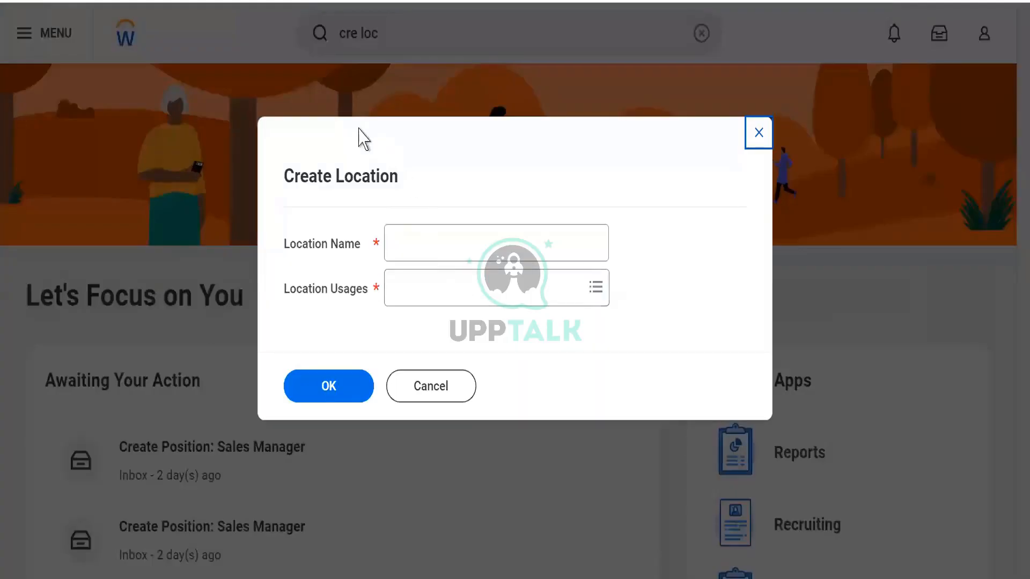
Review the required Location Name and Location Usages fields, and cancel the Create Location dialog.
left_click_drag(286, 175, 407, 203)
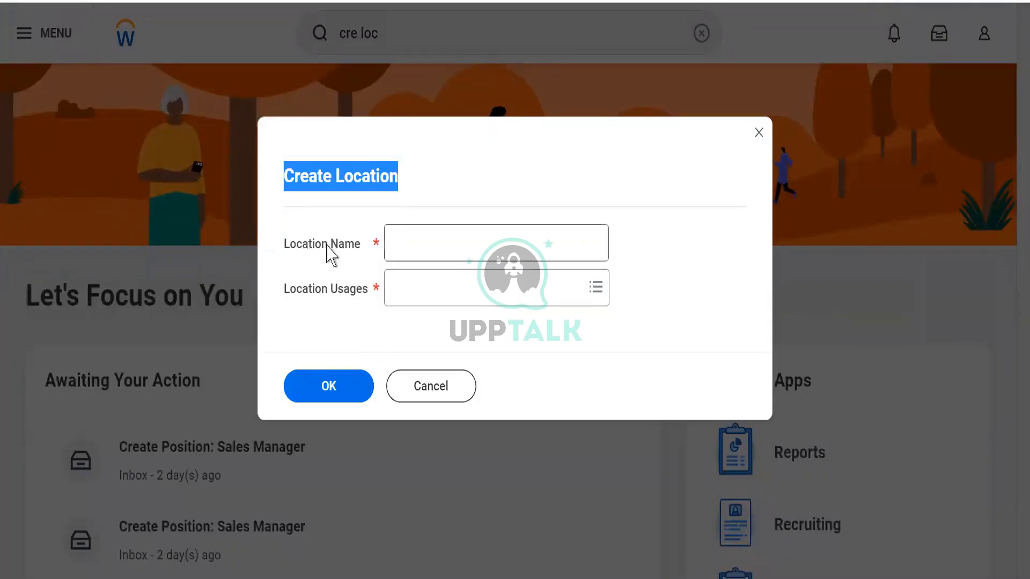
left_click_drag(303, 244, 341, 248)
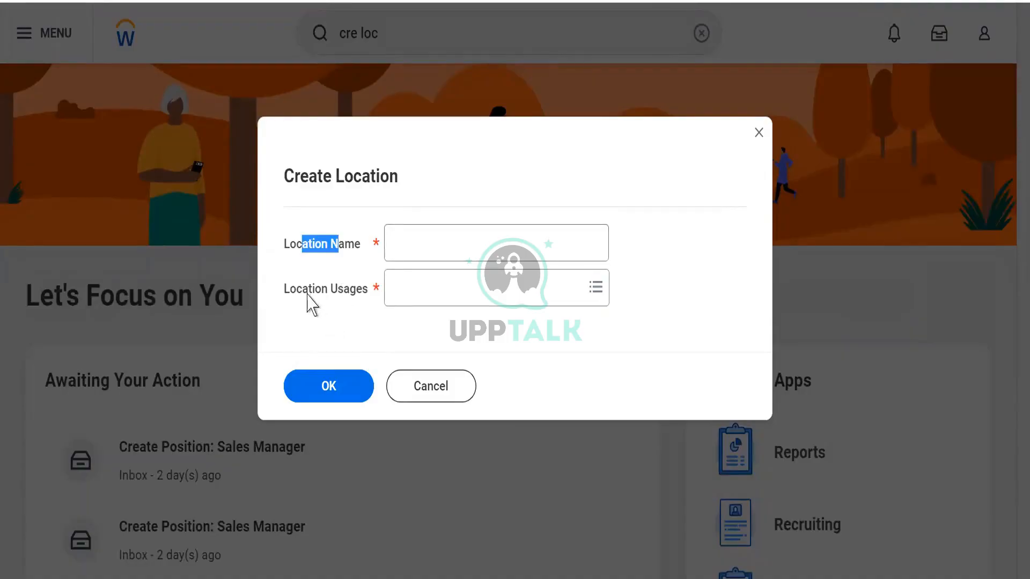
left_click_drag(308, 290, 345, 294)
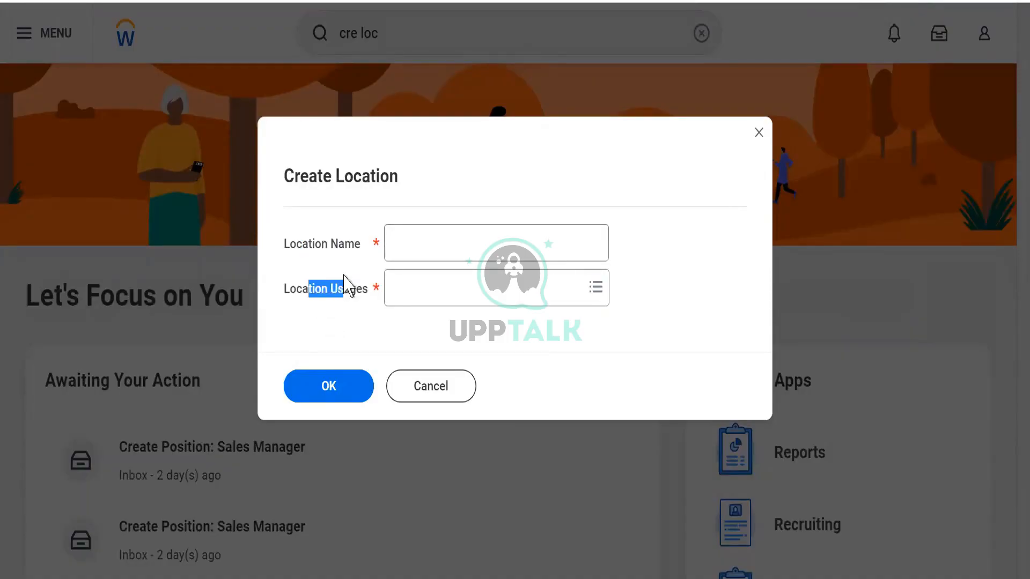
left_click(337, 258)
left_click(396, 238)
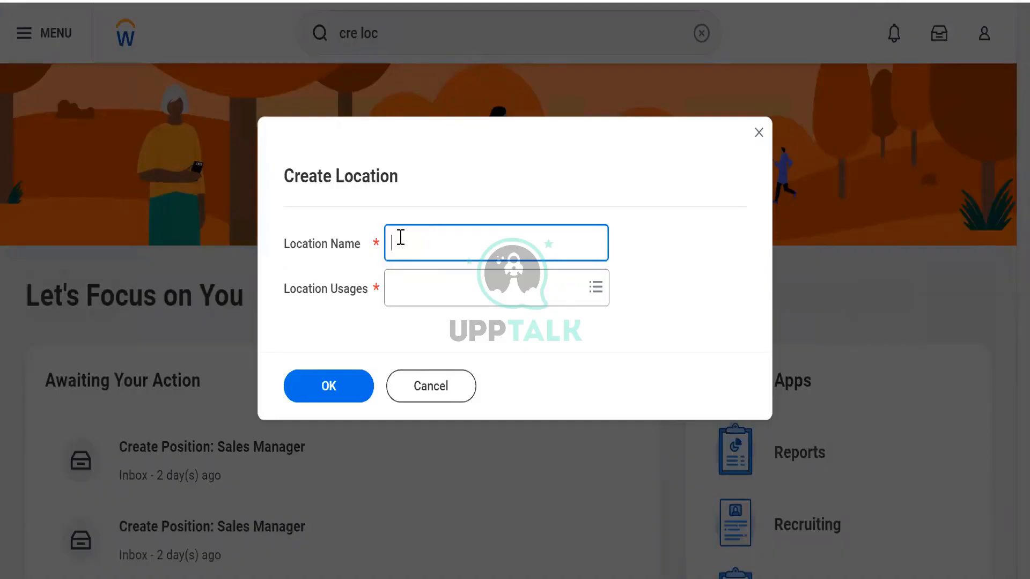
left_click(437, 393)
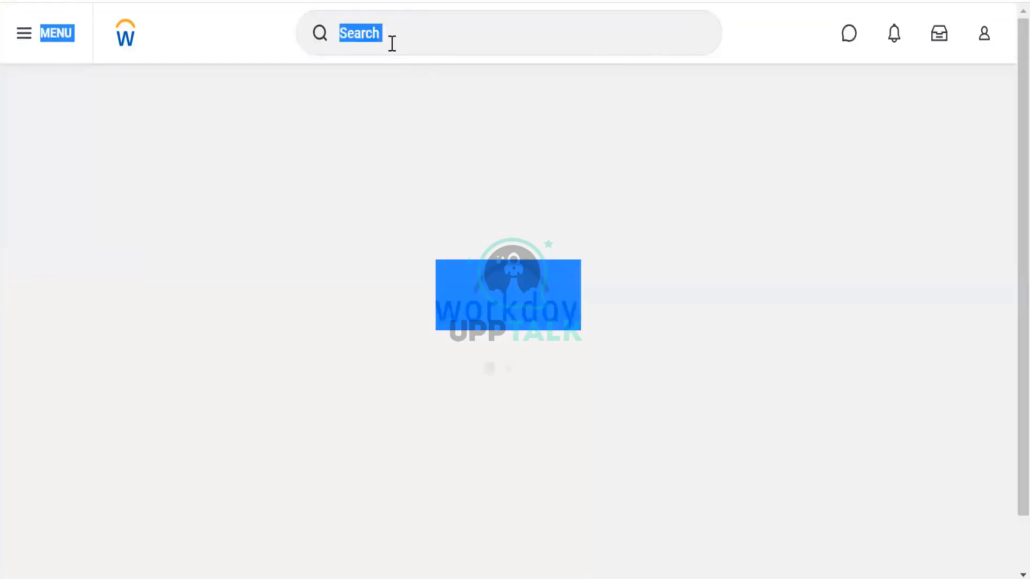
Search Workday for "Mumbai" and open the full search results.
left_click(384, 33)
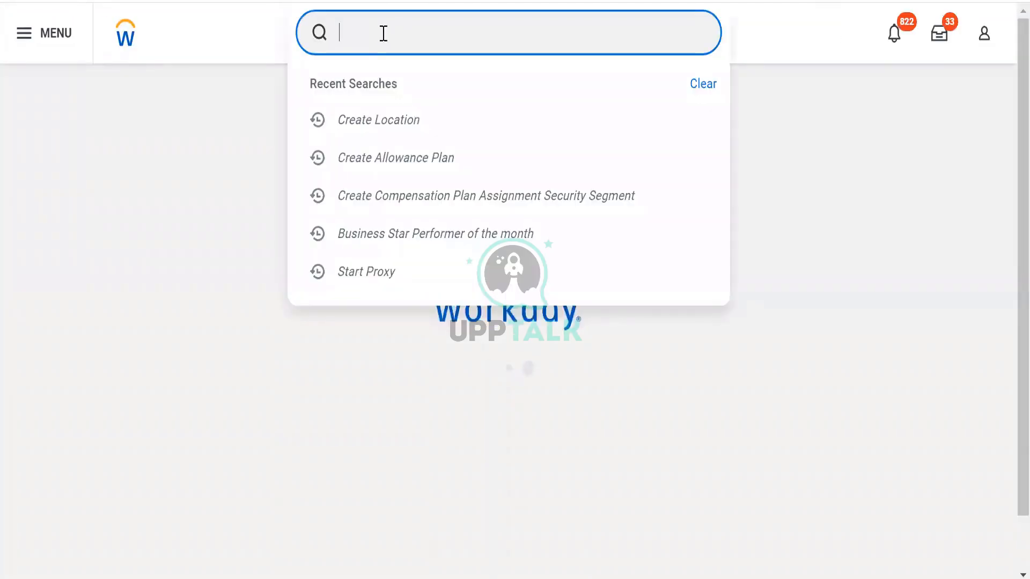
type("Mumba")
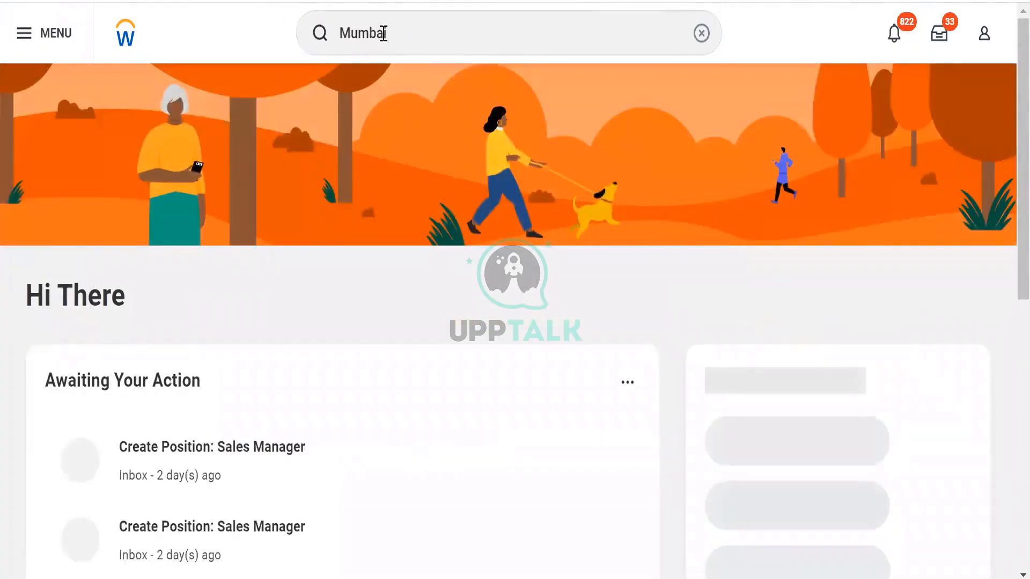
left_click(384, 33)
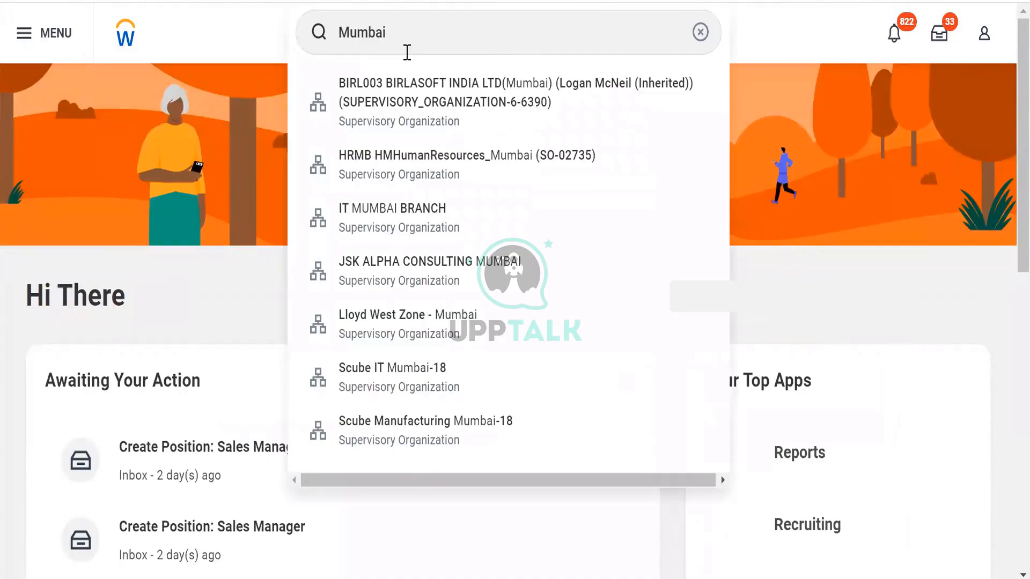
left_click(413, 48)
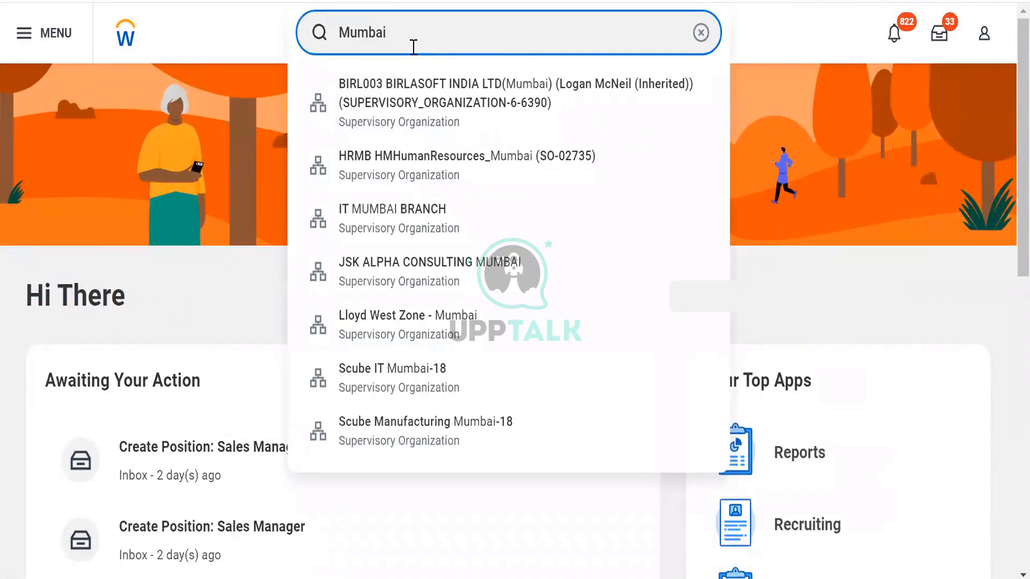
key("Return")
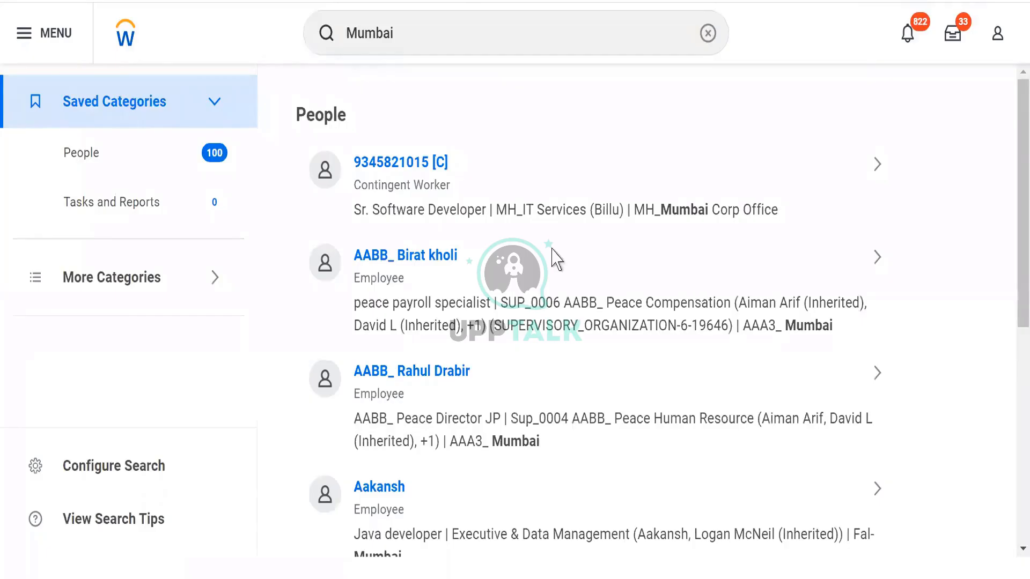
Expand the additional search categories, look through the Mumbai results and show only the People category.
left_click(215, 278)
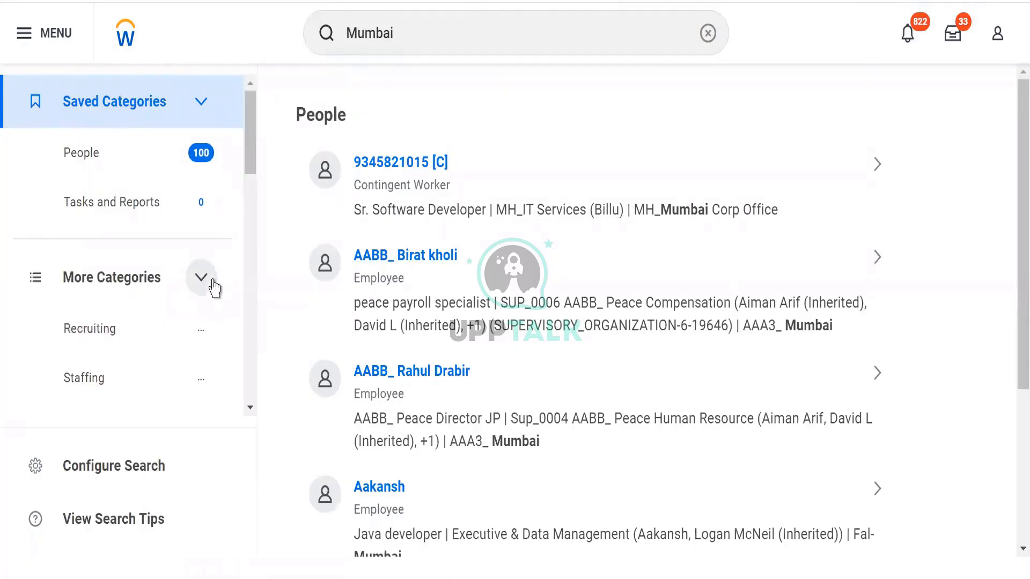
left_click_drag(256, 168, 248, 385)
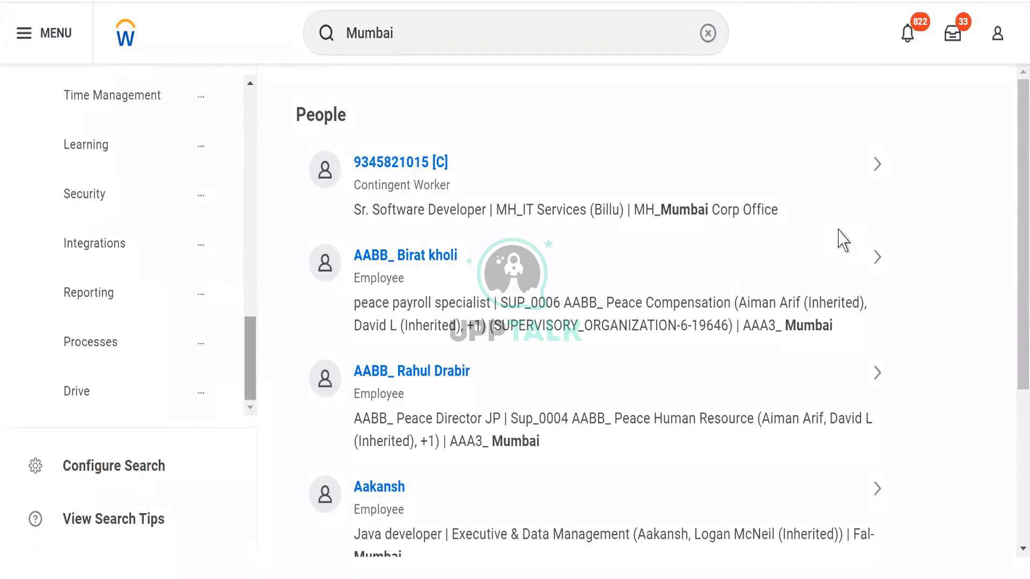
scroll(1009, 318, "down", 1)
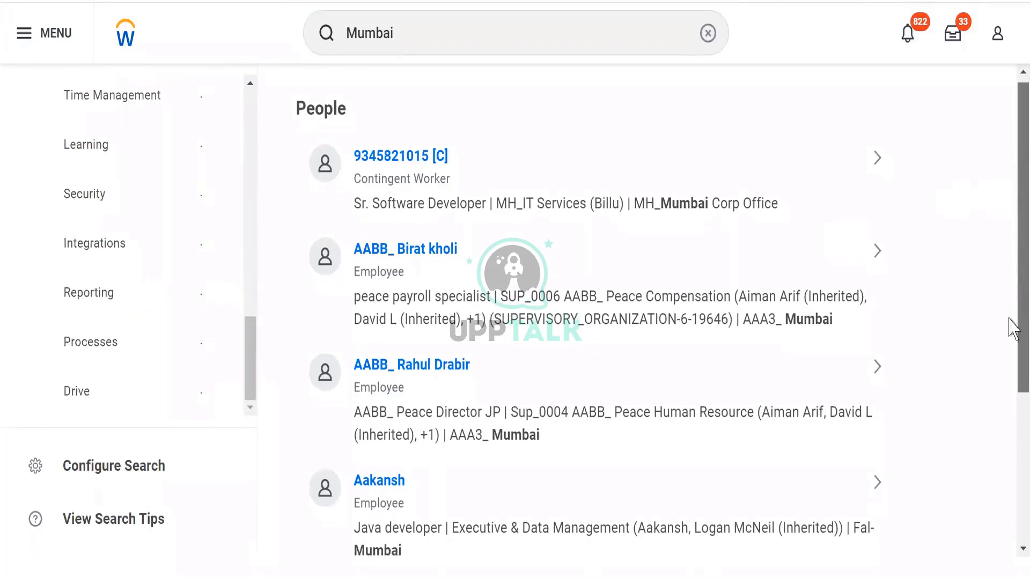
scroll(1011, 376, "down", 5)
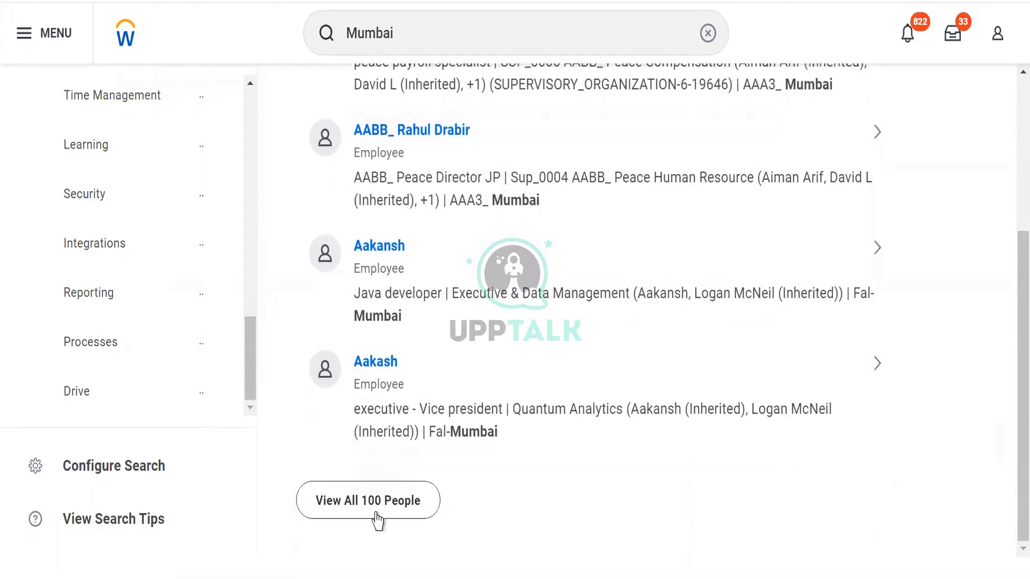
scroll(239, 138, "up", 10)
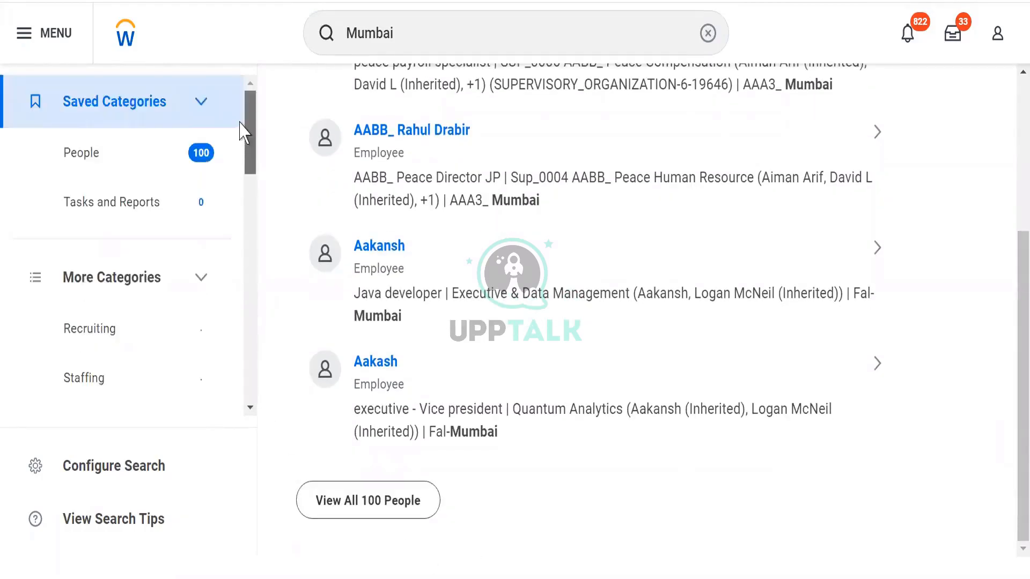
left_click(115, 161)
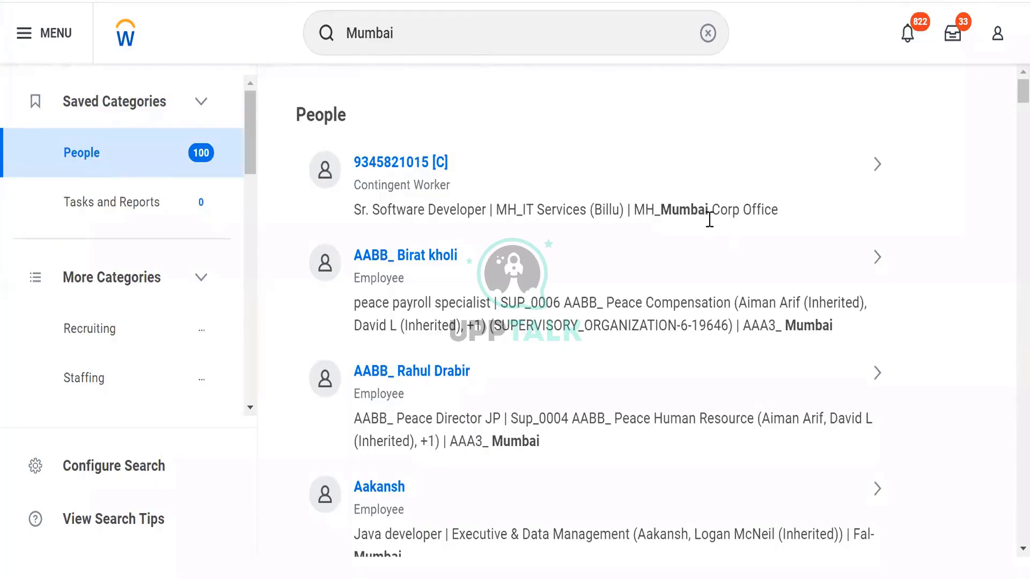
Examine the prefixes placed before Mumbai in the location names of the first two people listed.
double_click(637, 210)
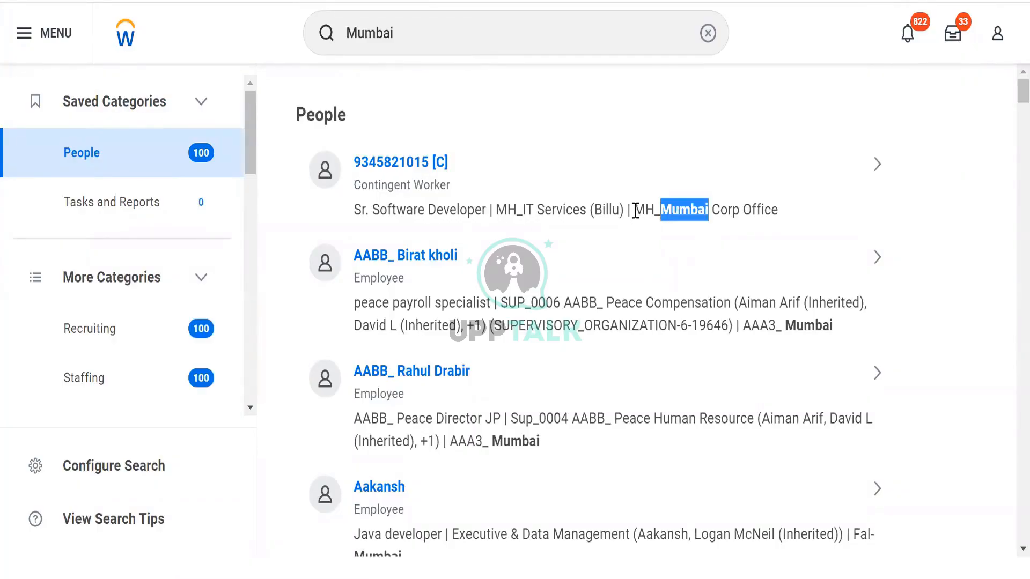
left_click_drag(634, 207, 654, 207)
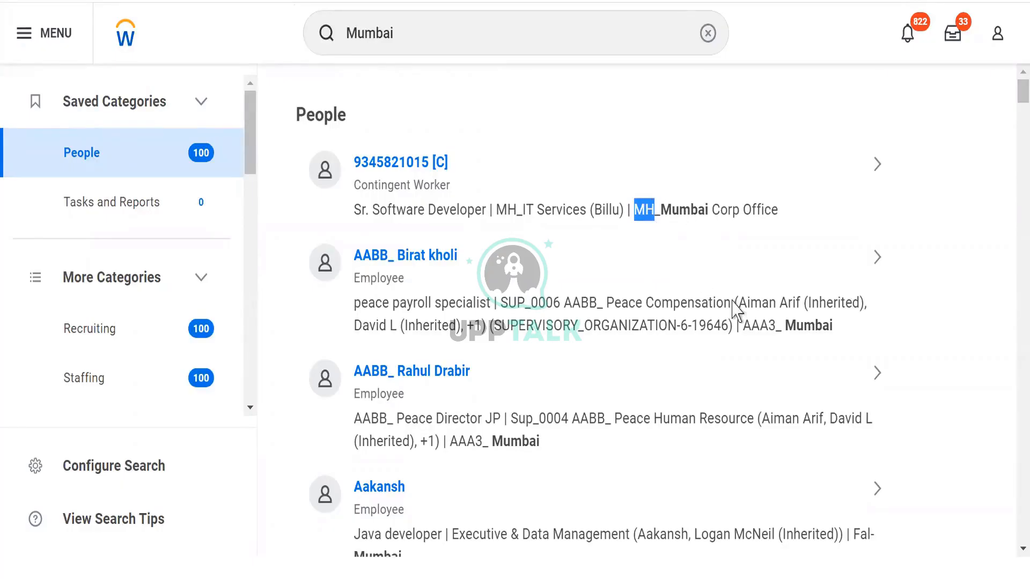
left_click_drag(751, 329, 796, 328)
left_click(654, 396)
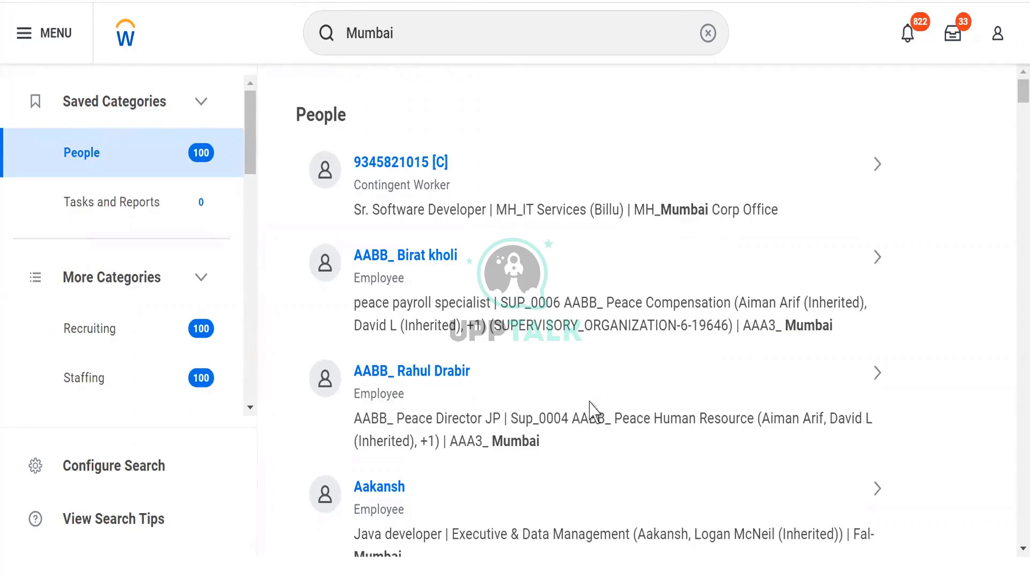
Clear the Mumbai search, search for "cre loc" and open the Create Location task.
left_click(707, 35)
left_click(436, 35)
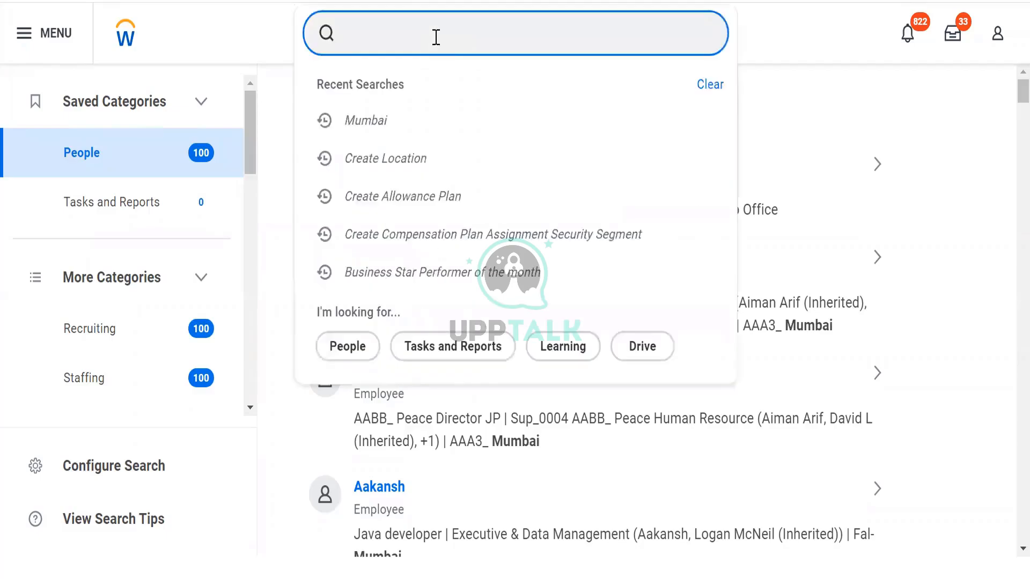
type("cre")
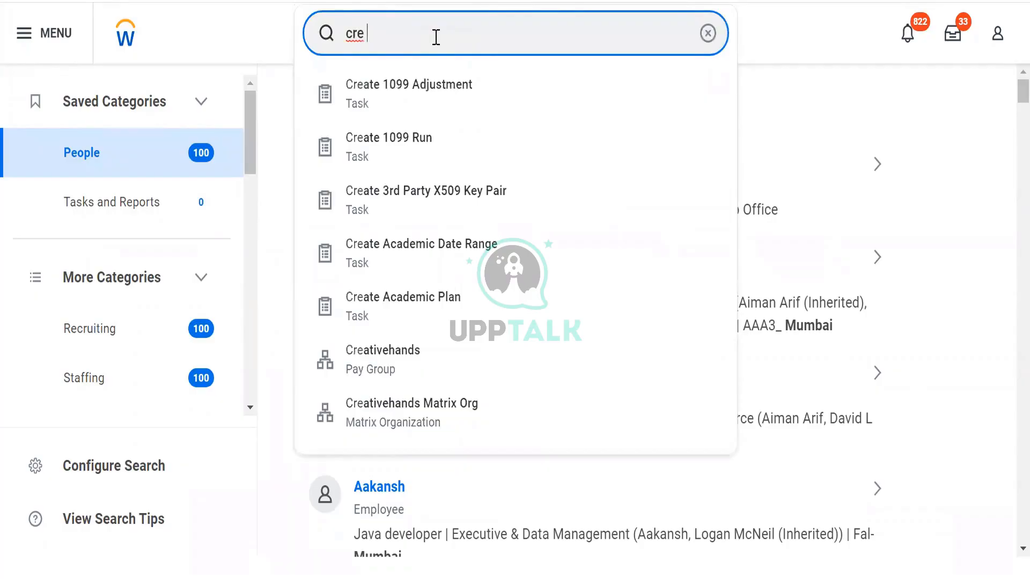
type(" loc")
key("Return")
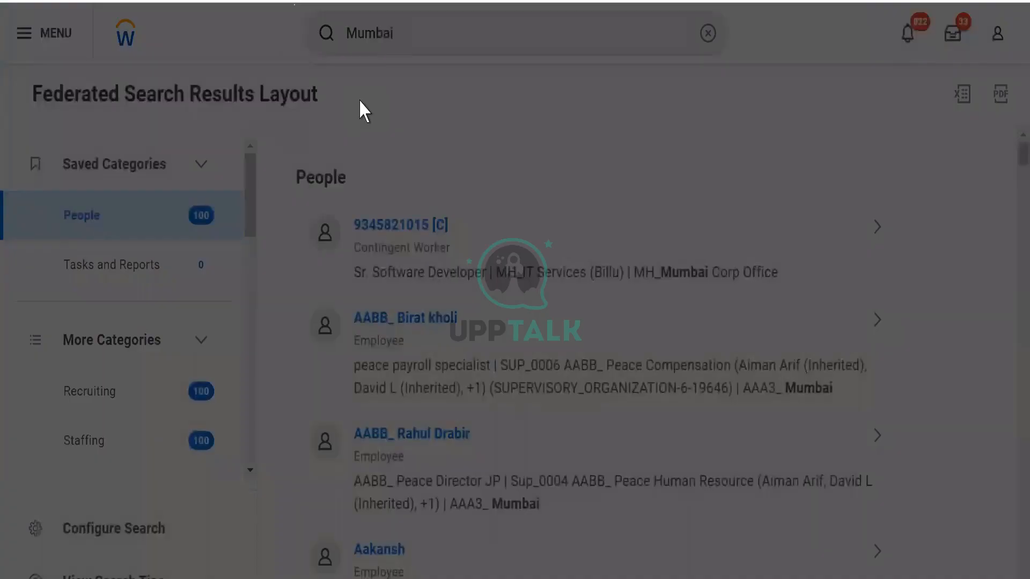
Enter WDE7_Mumbai as the location name.
left_click(404, 243)
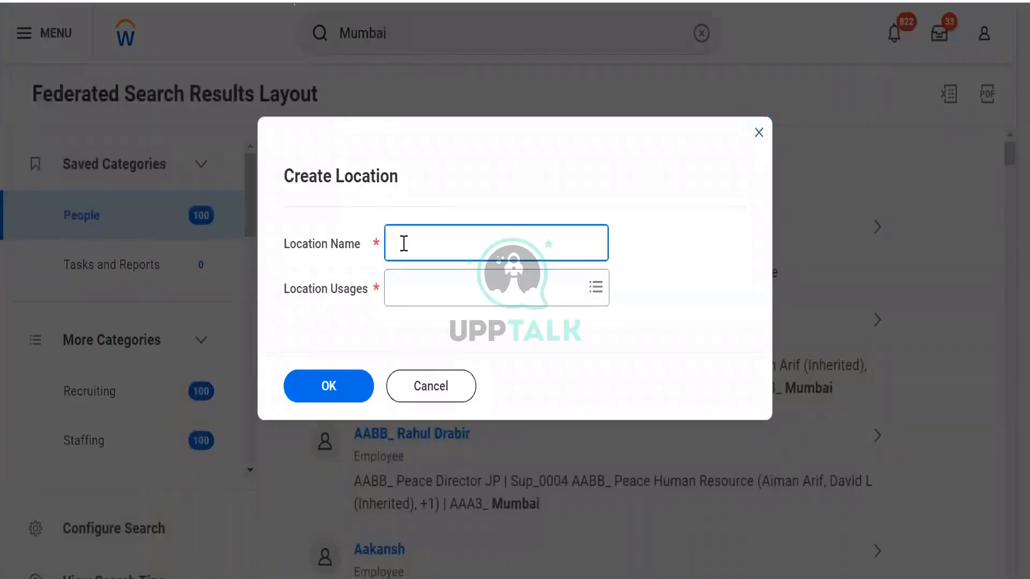
type("WDE7_")
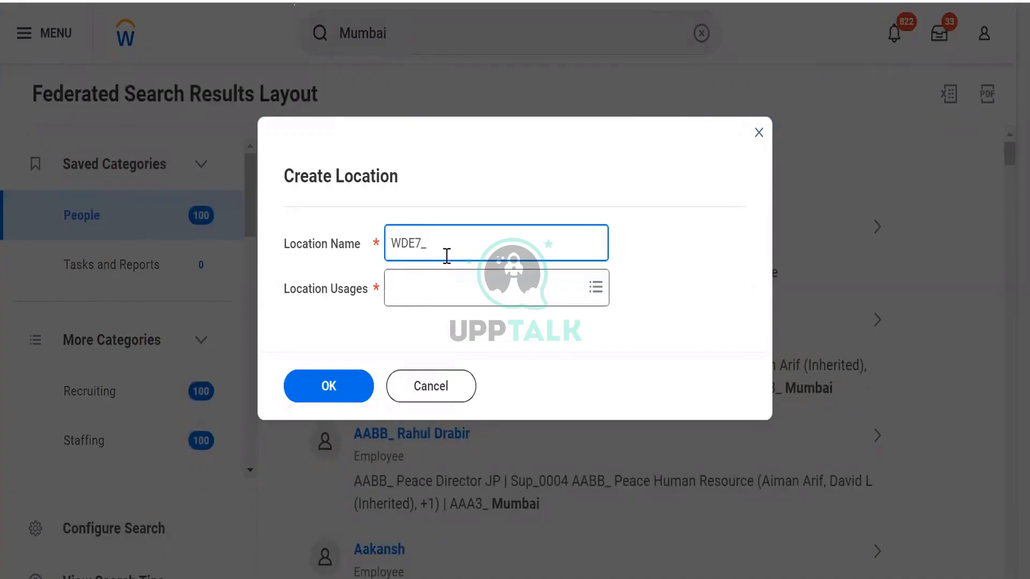
type("Mumbai")
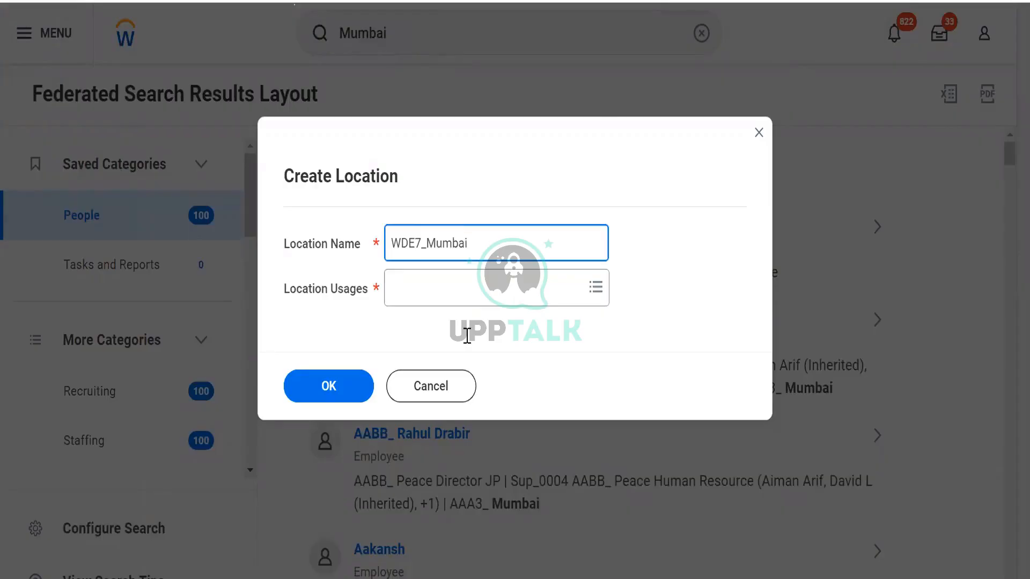
left_click(389, 244)
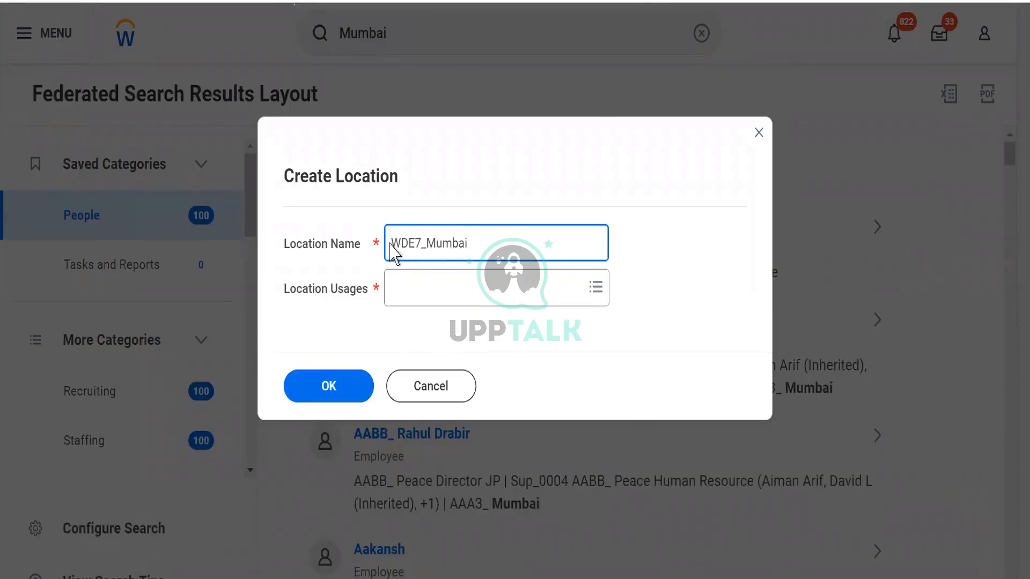
double_click(419, 244)
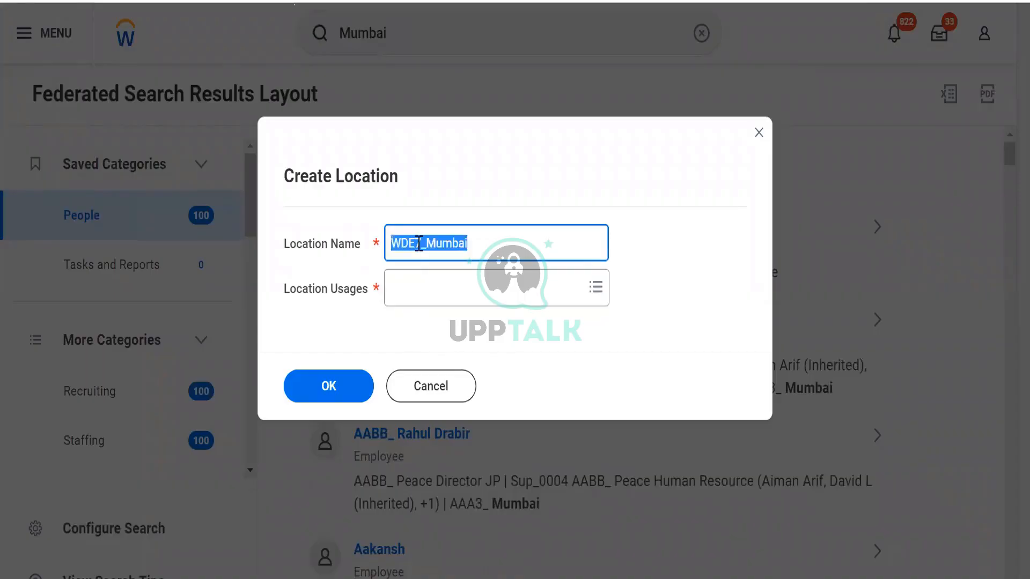
double_click(450, 244)
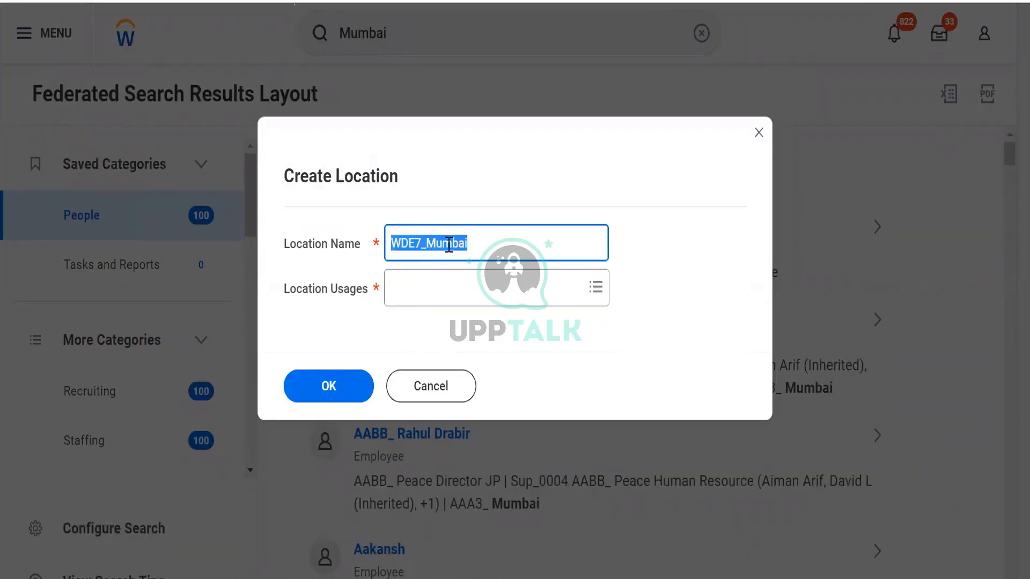
Choose Business Site as the location usage and submit the name and usage to open the detailed location form.
left_click(399, 293)
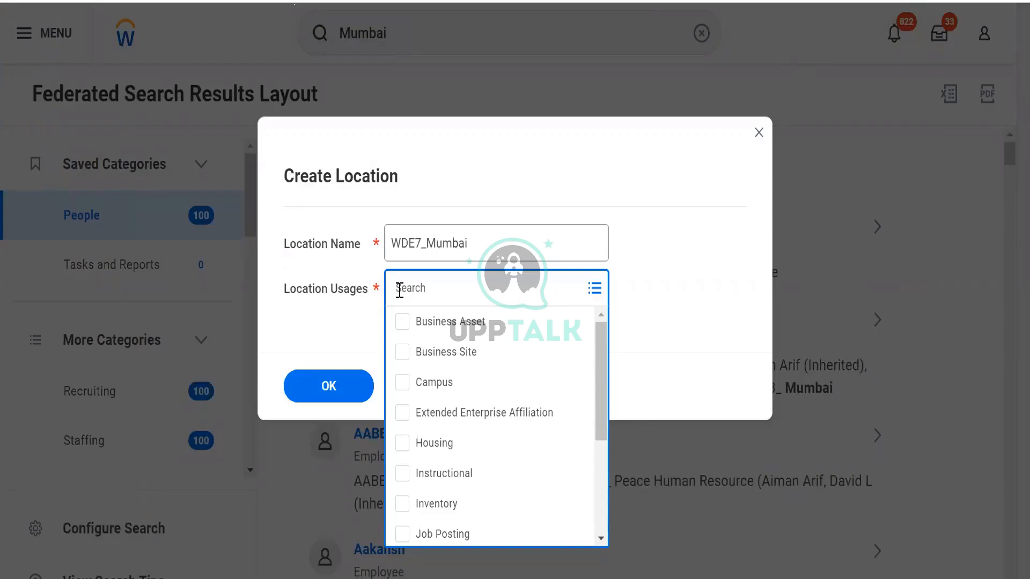
left_click(404, 353)
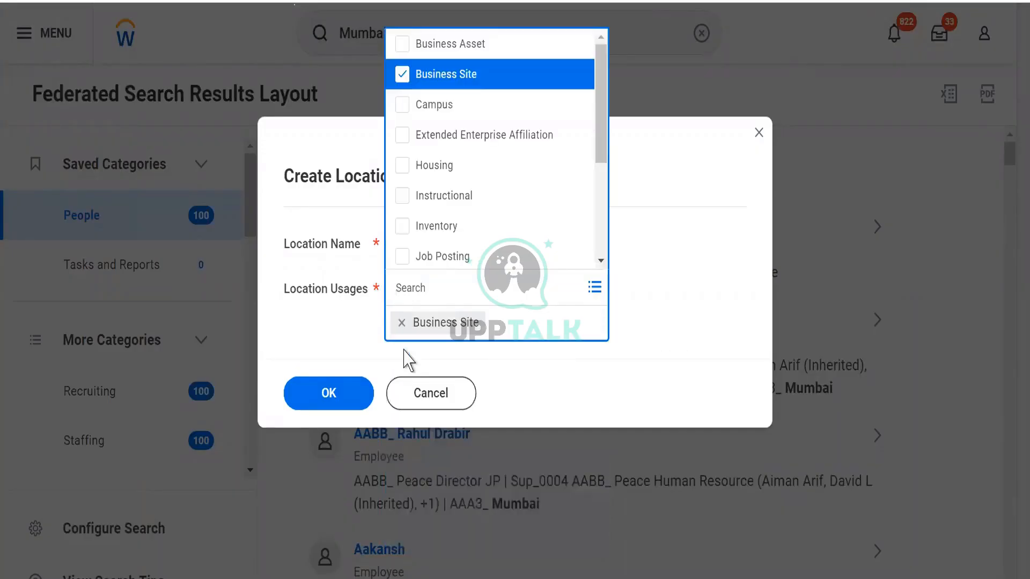
left_click(350, 343)
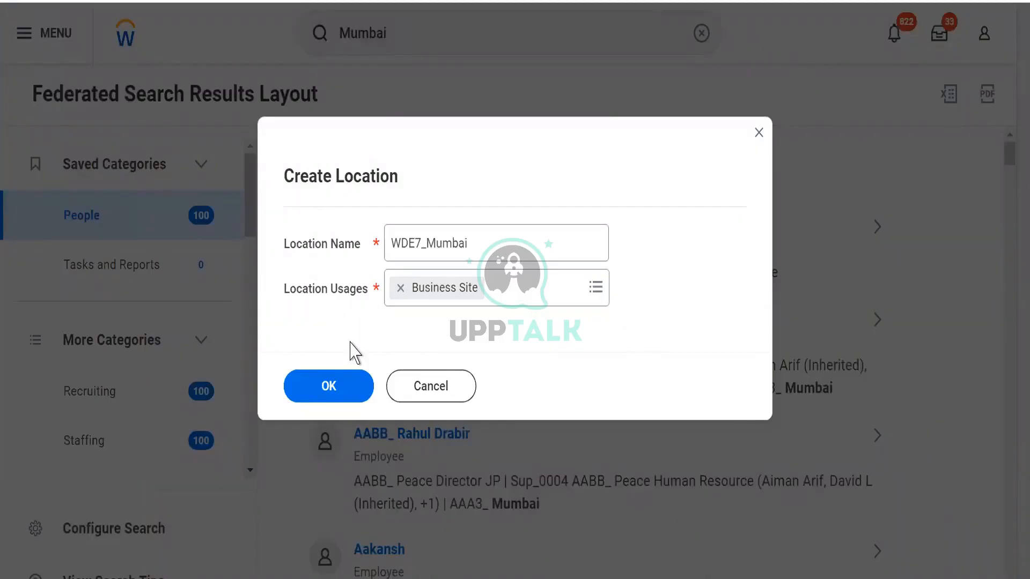
left_click(532, 300)
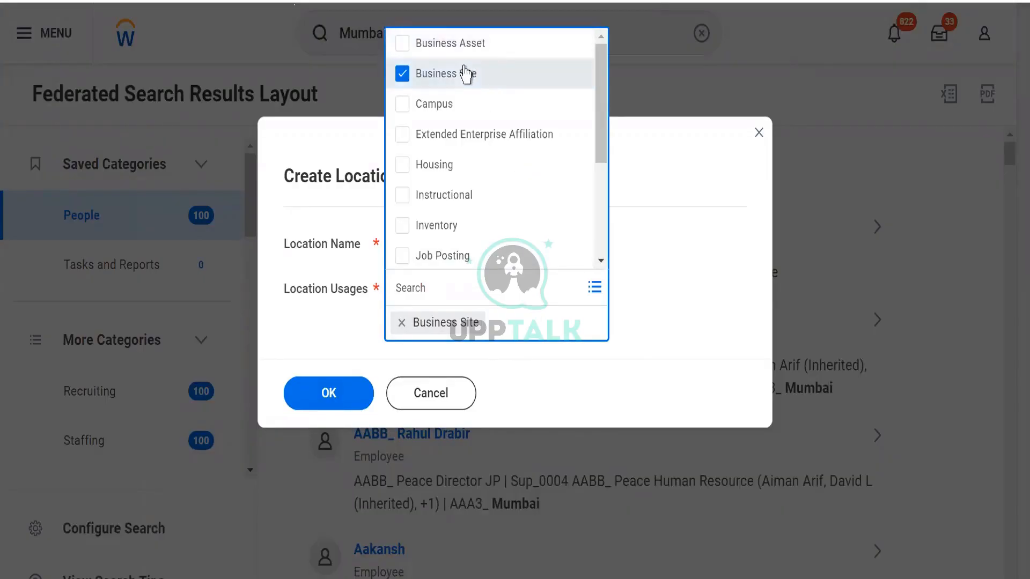
left_click(657, 200)
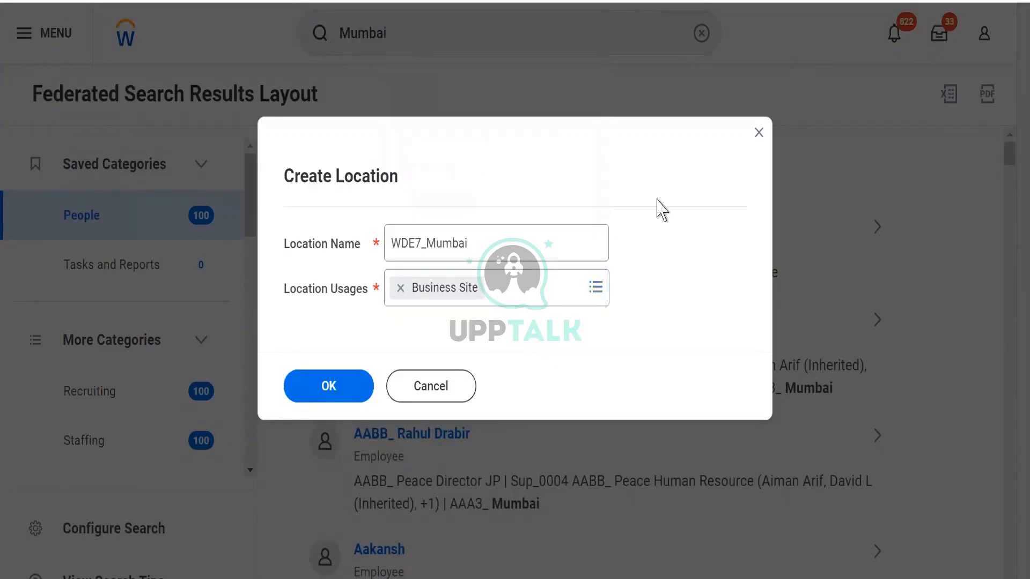
left_click(315, 387)
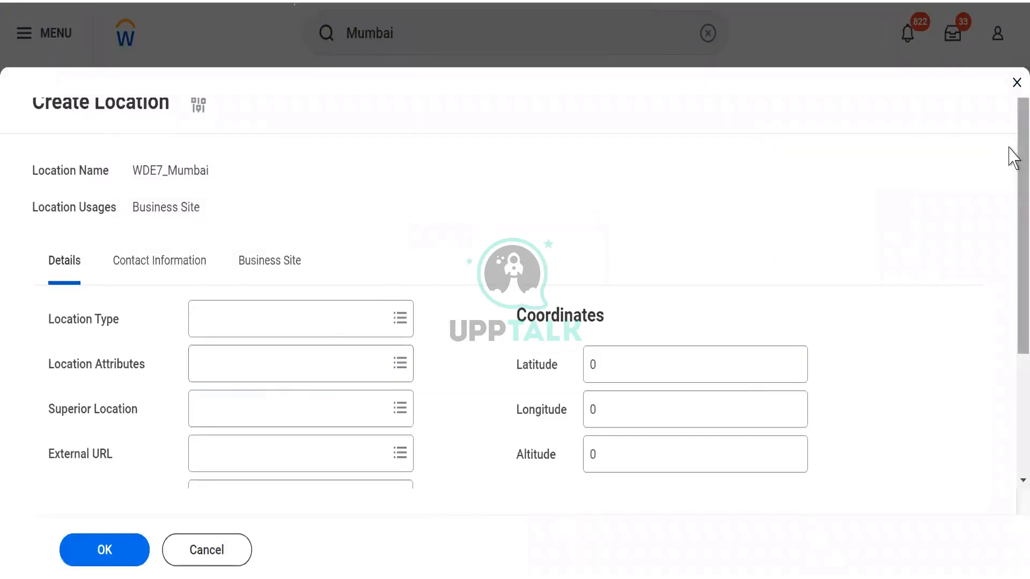
Look over the Details fields of the location form, from Location Type to Default Ship-To Location and the coordinates.
scroll(1008, 161, "down", 3)
scroll(1014, 67, "up", 3)
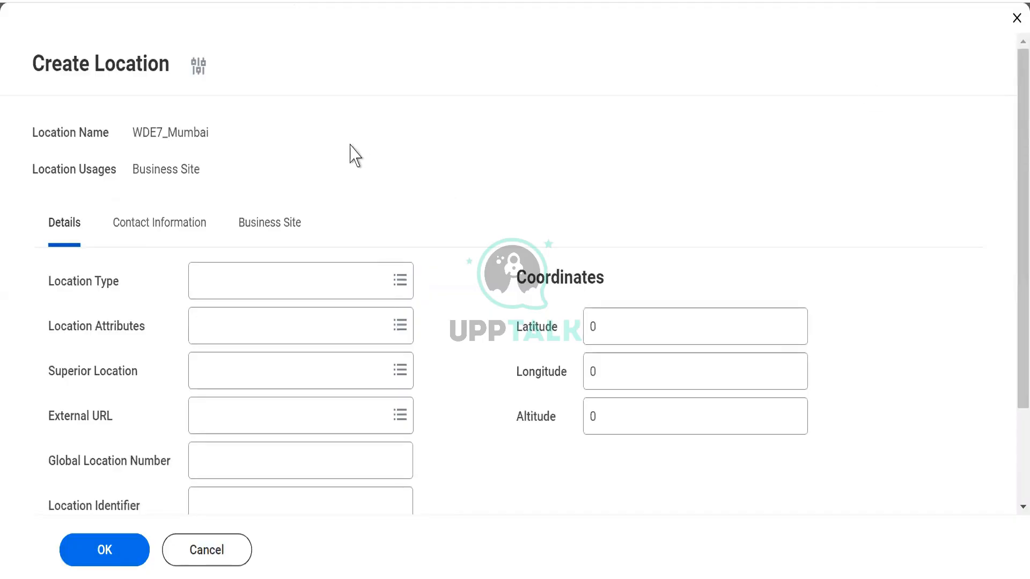
scroll(352, 155, "down", 2)
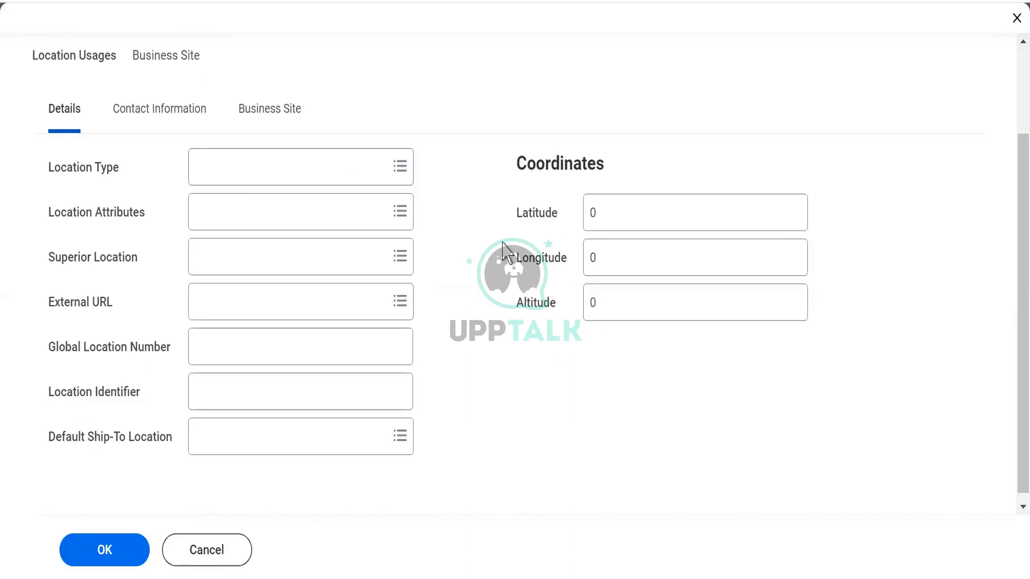
Look through the choices offered for Location Type and Location Attributes without selecting any.
right_click(557, 207)
left_click(530, 319)
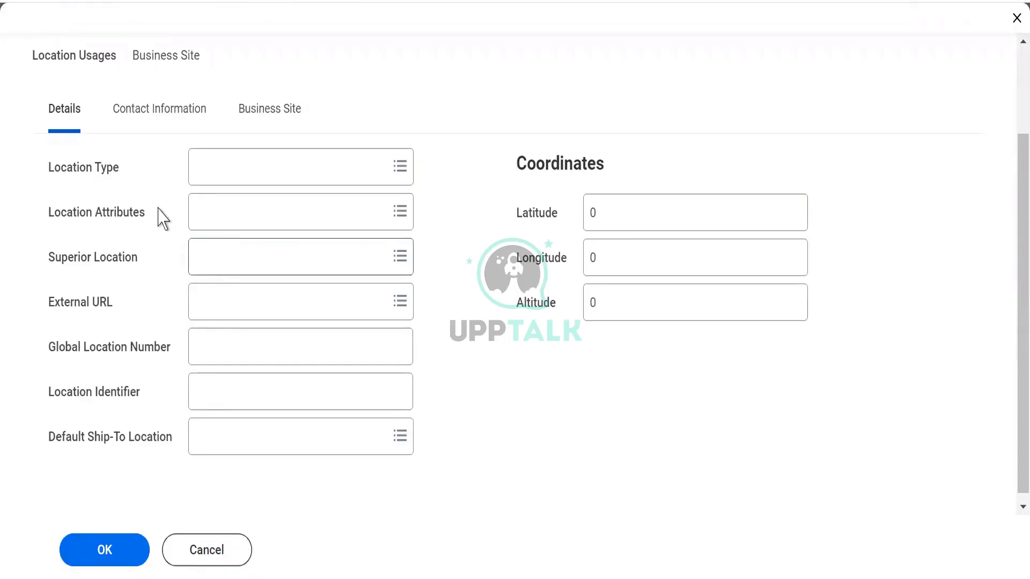
left_click(214, 172)
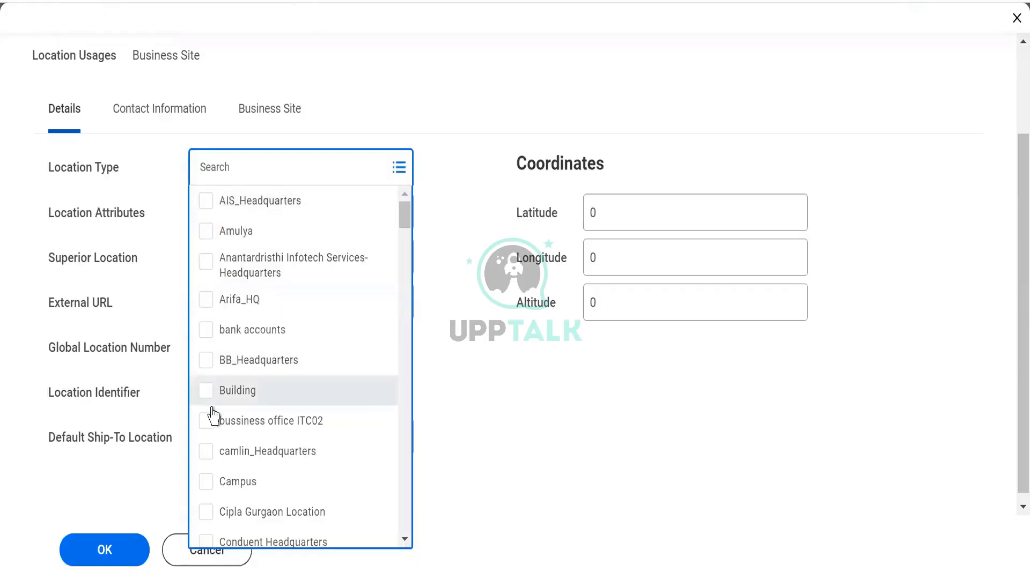
left_click(451, 313)
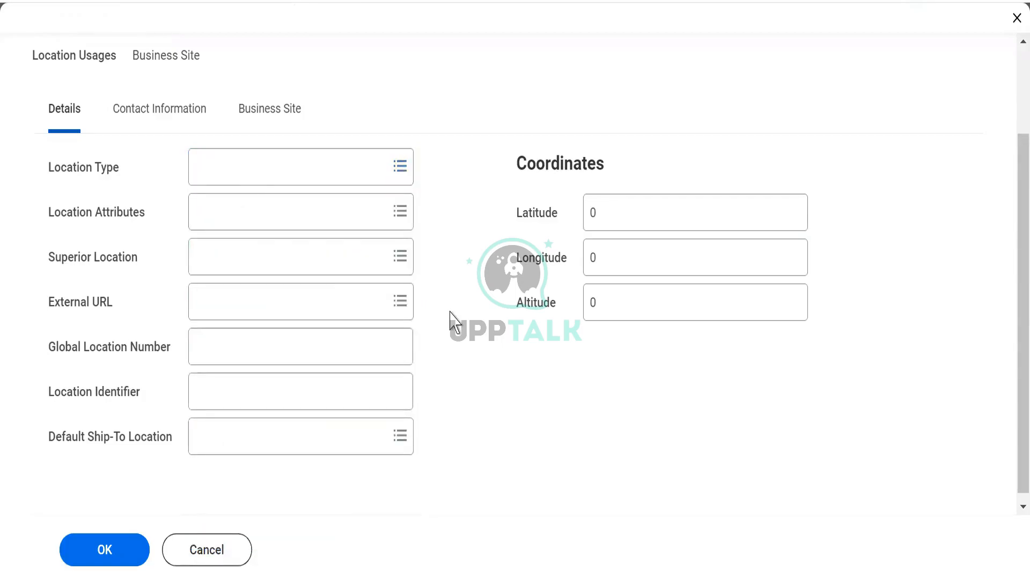
left_click(224, 215)
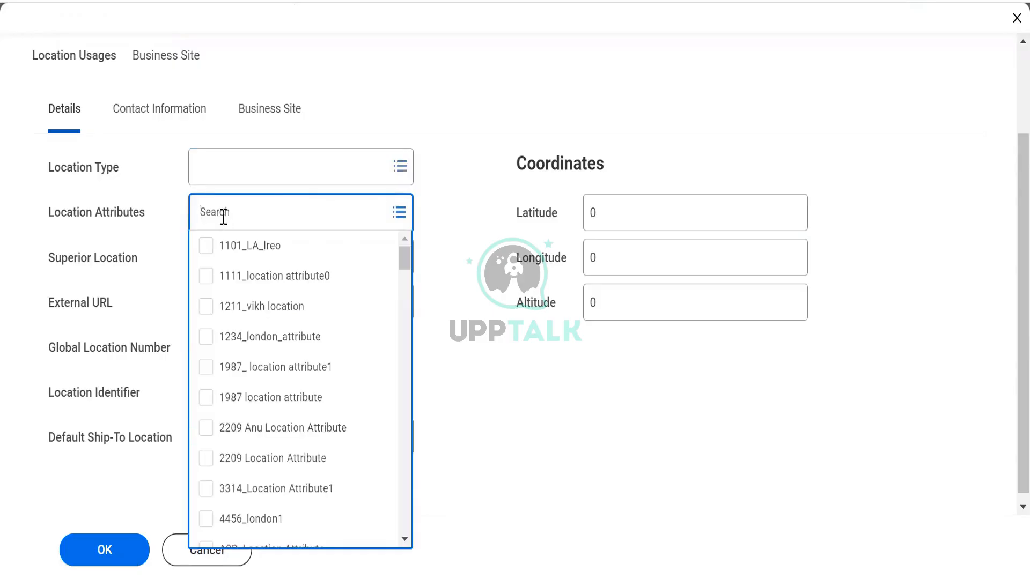
right_click(407, 544)
left_click(405, 537)
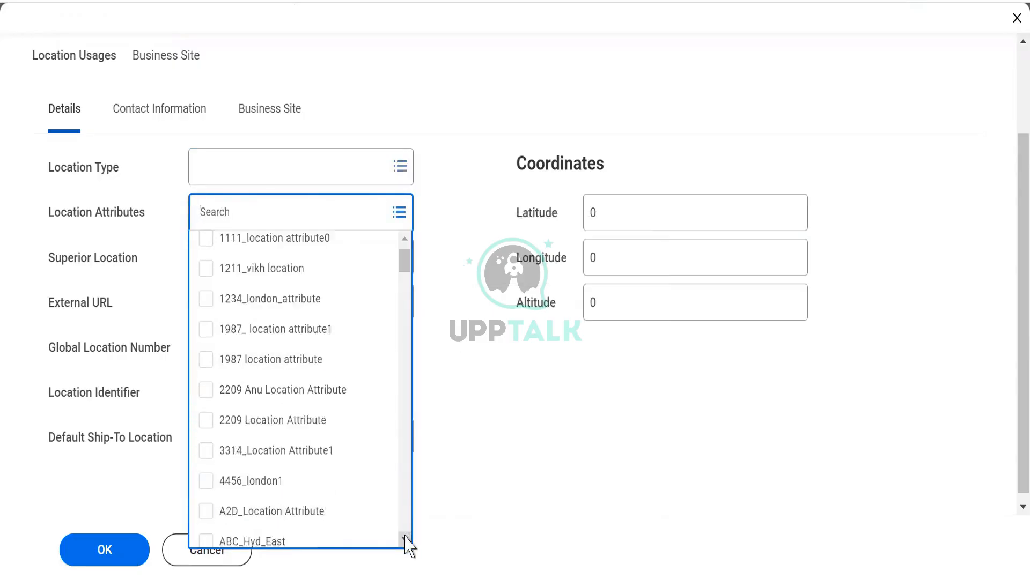
left_click(405, 538)
left_click(405, 538)
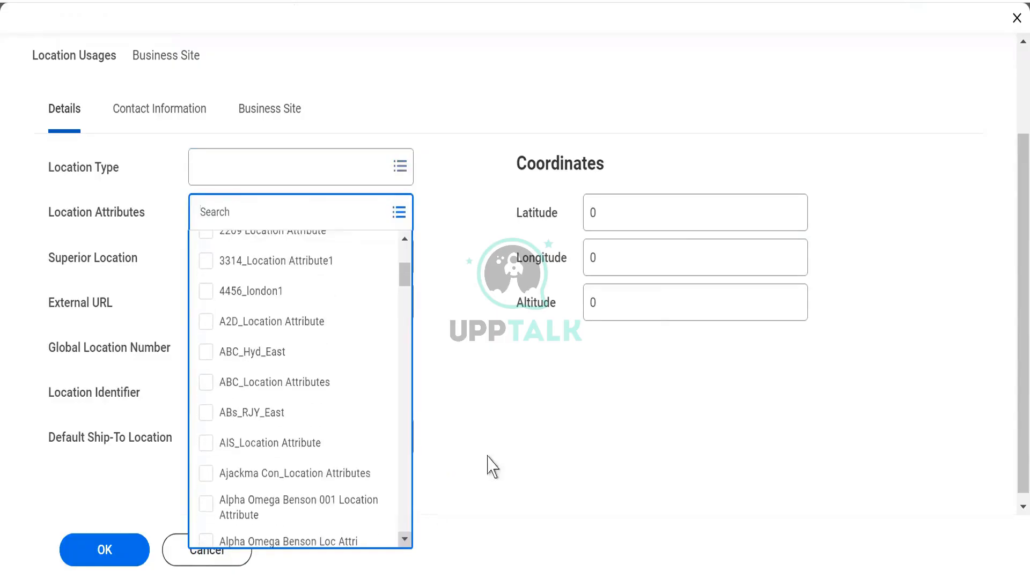
left_click(518, 445)
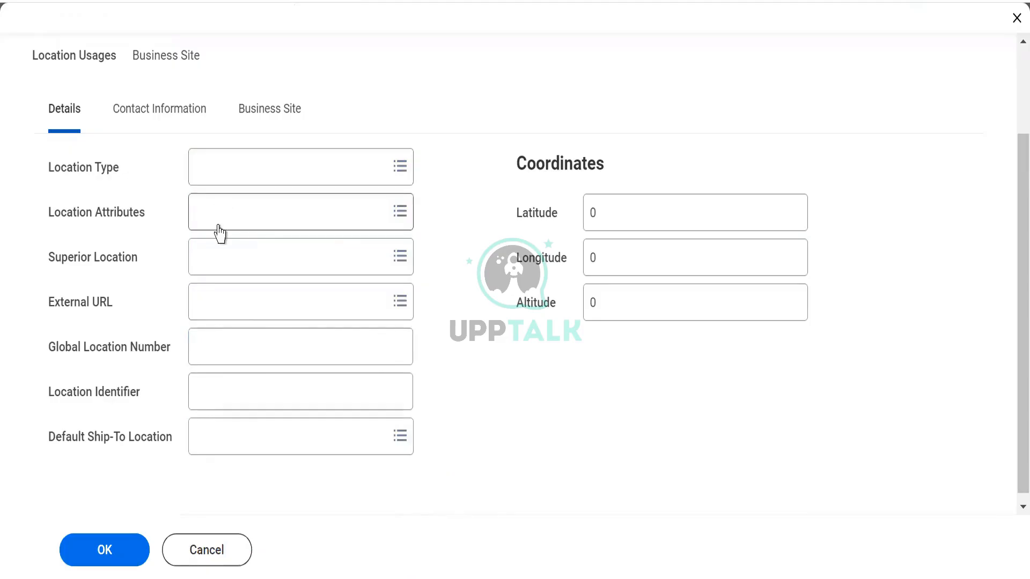
mouse_move(219, 233)
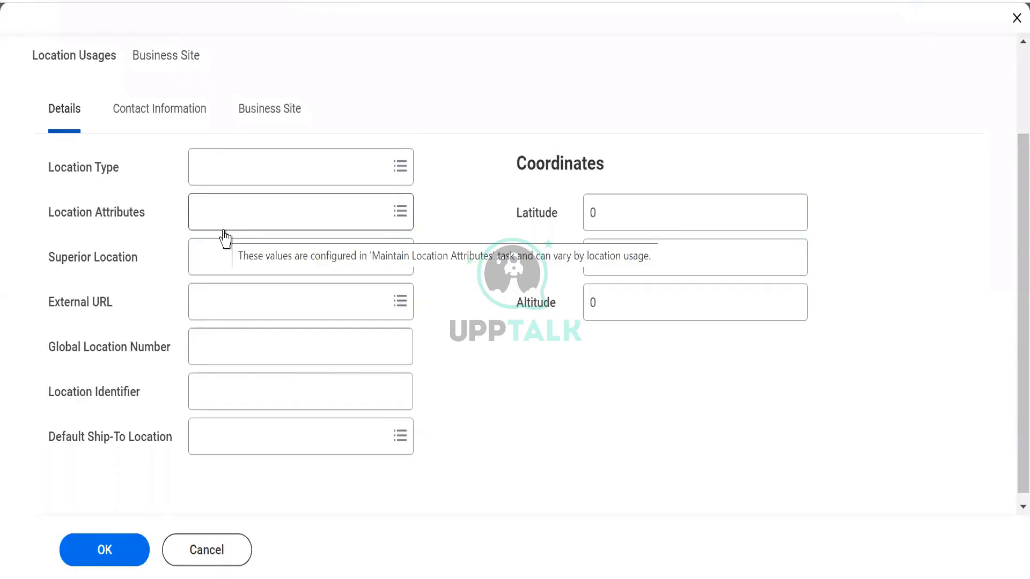
Add a new address entry to the location's contact information.
left_click(150, 127)
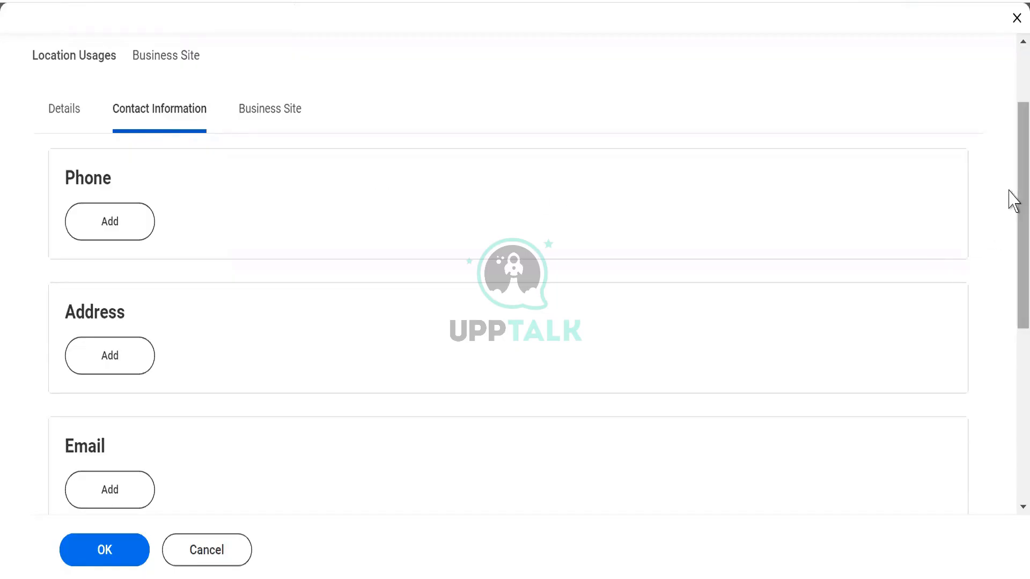
left_click_drag(1009, 191, 1008, 216)
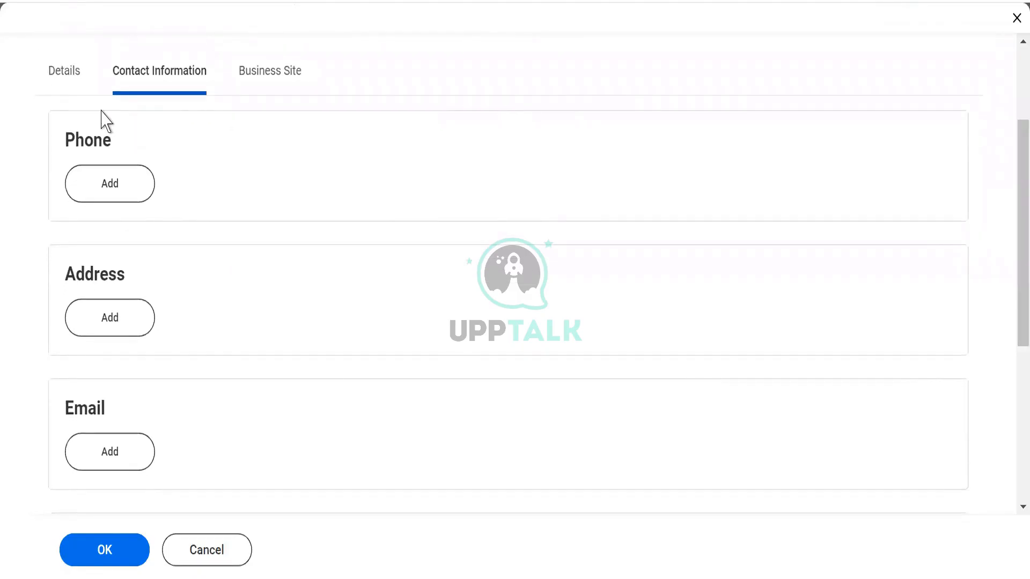
left_click(89, 328)
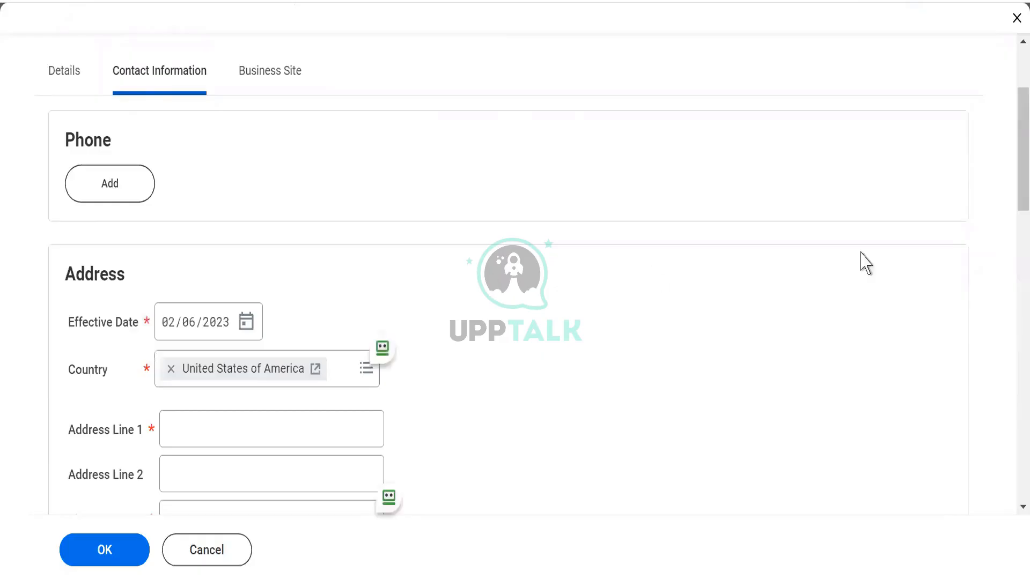
Replace the address's default country with India.
left_click_drag(1018, 133, 1018, 173)
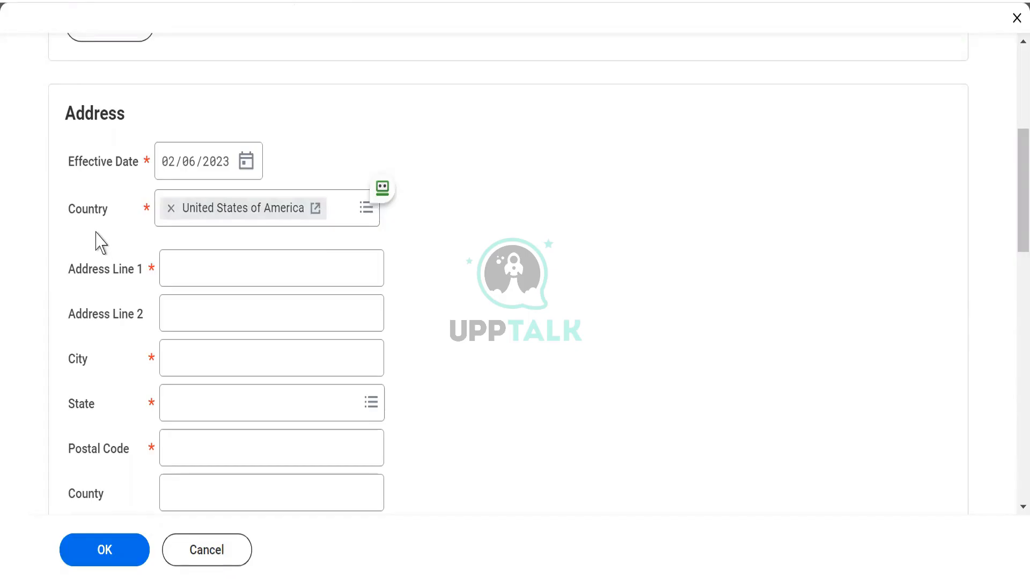
left_click(172, 206)
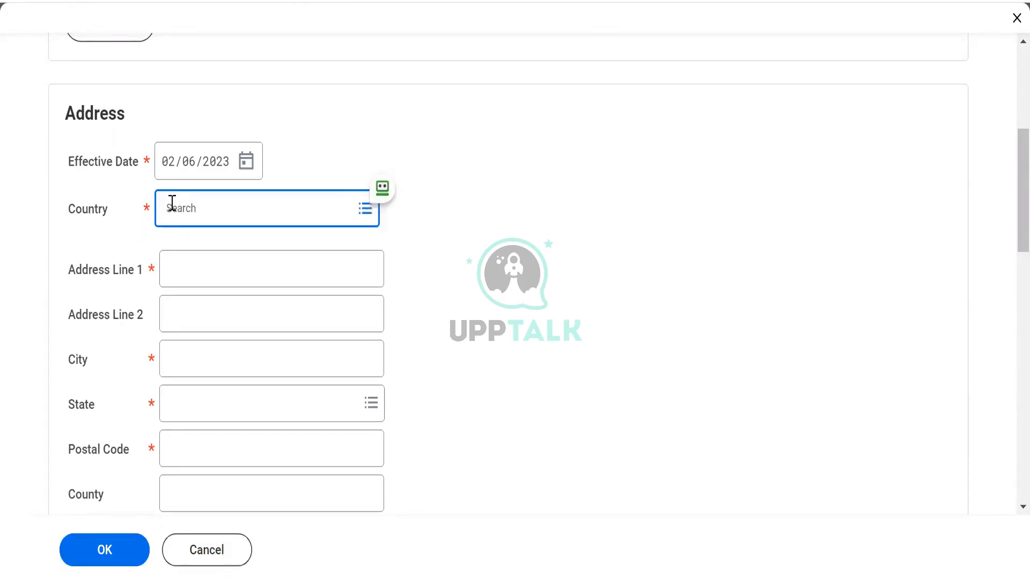
type("India")
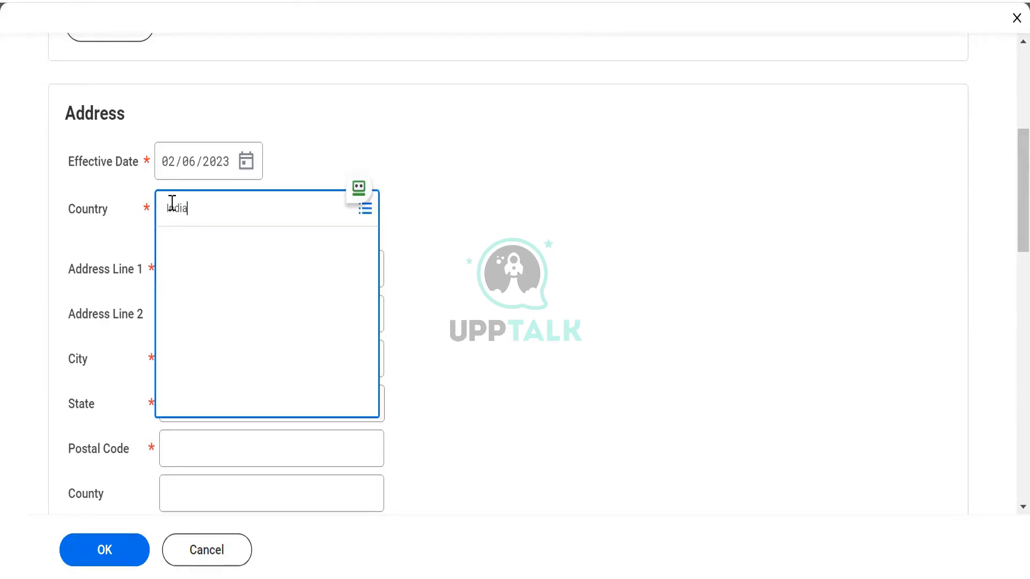
key("Return")
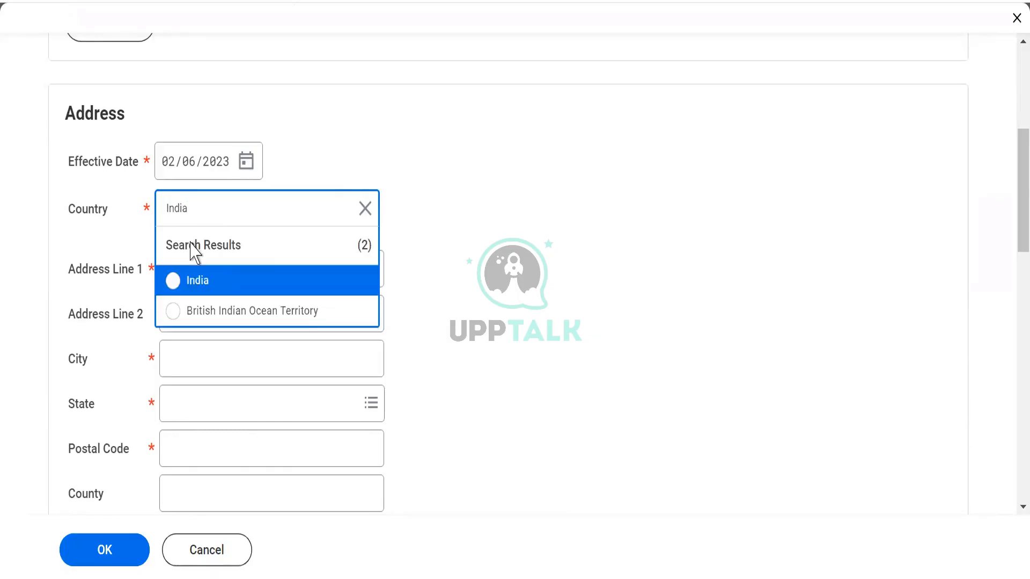
left_click(174, 282)
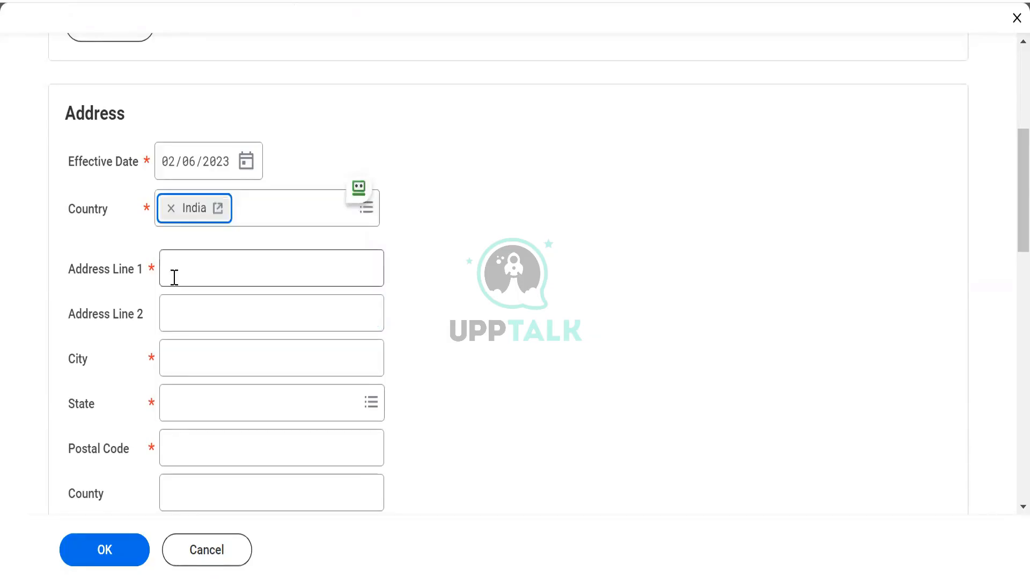
left_click(460, 239)
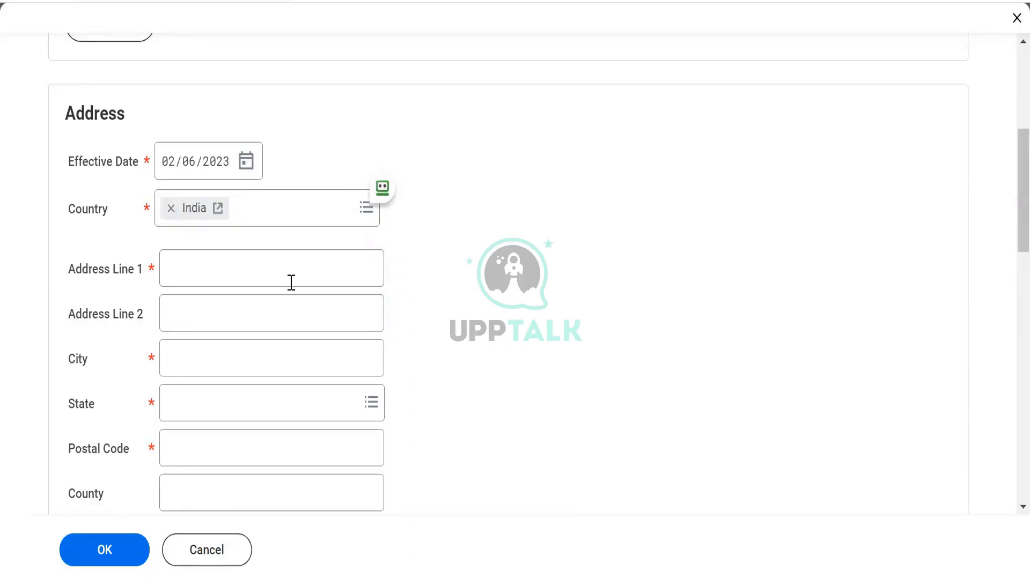
Fill in Address Line 1 with the site's street address.
left_click(183, 272)
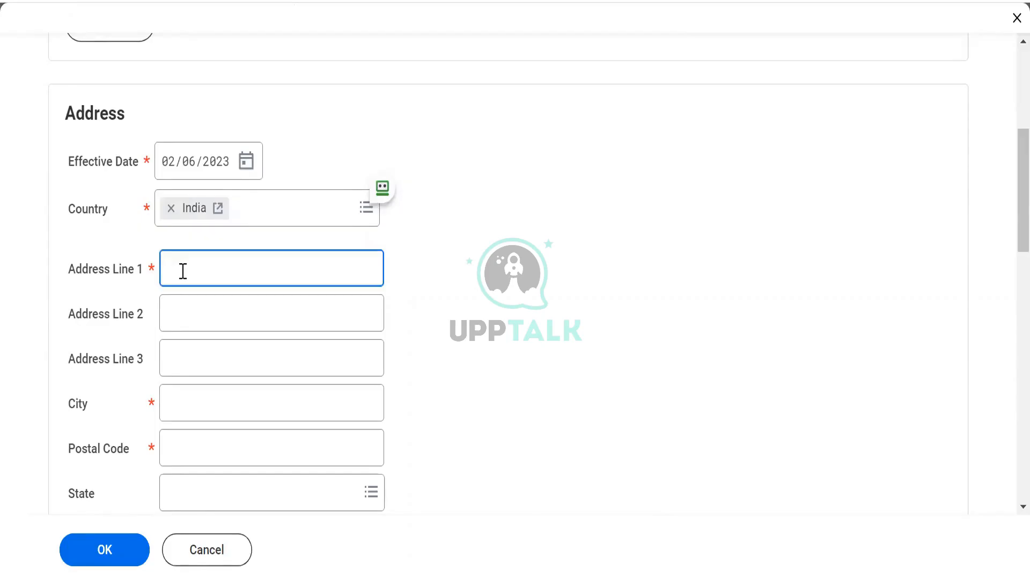
type("Address")
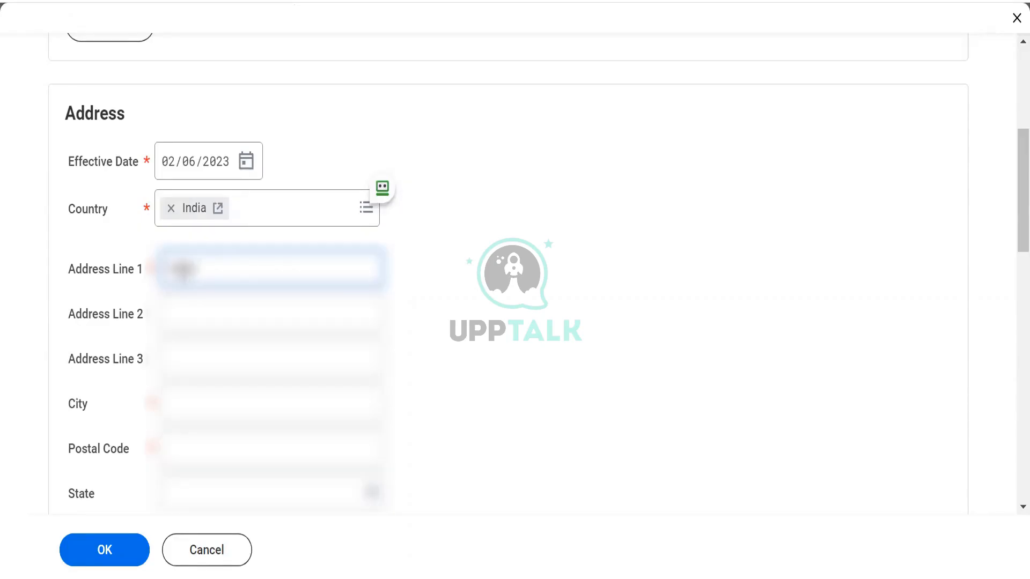
type("1")
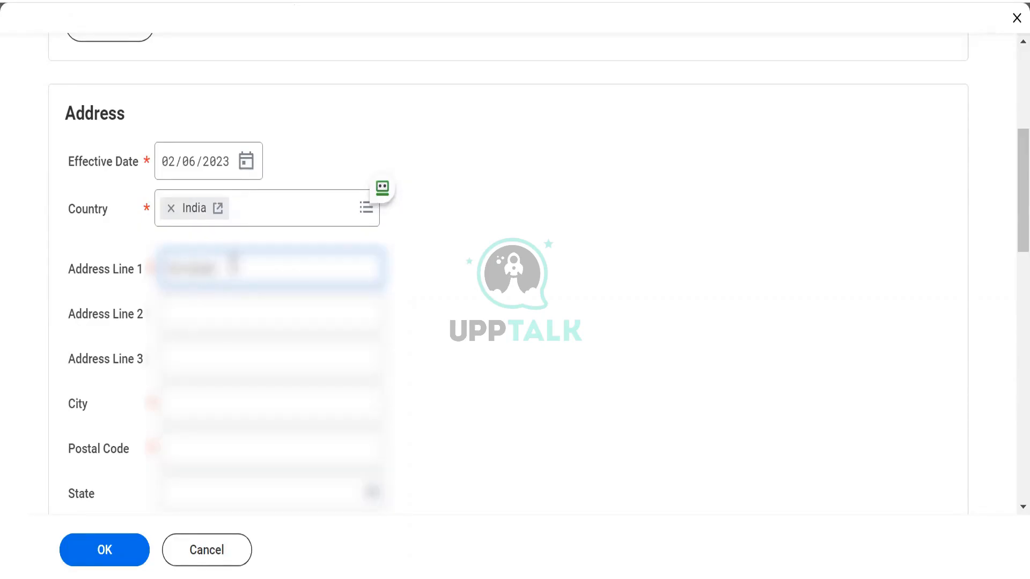
type(" Colony")
key("BackSpace")
key("BackSpace")
key("BackSpace")
type("ound City")
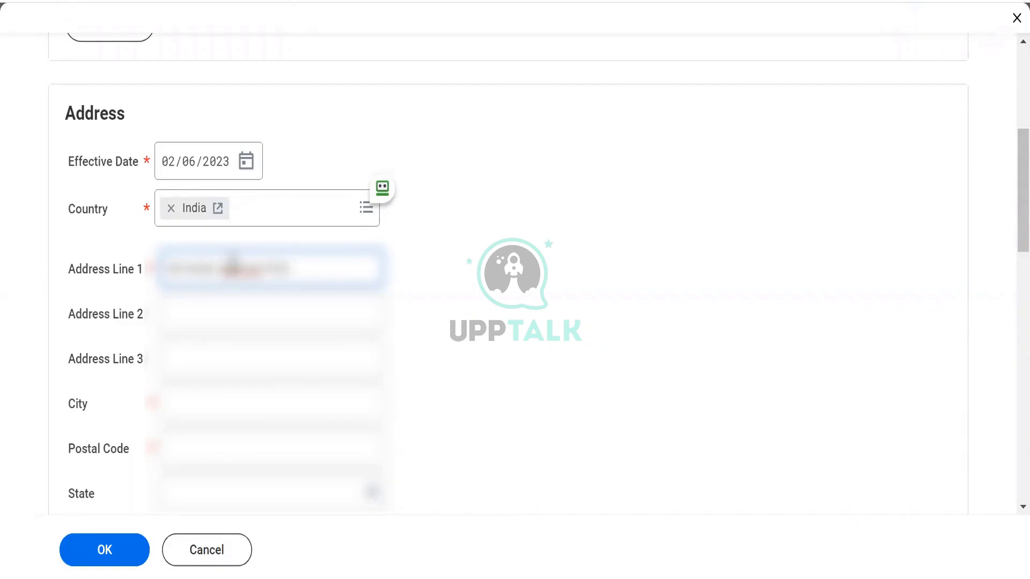
Fill in Address Line 2 with the site's building details.
key("Tab")
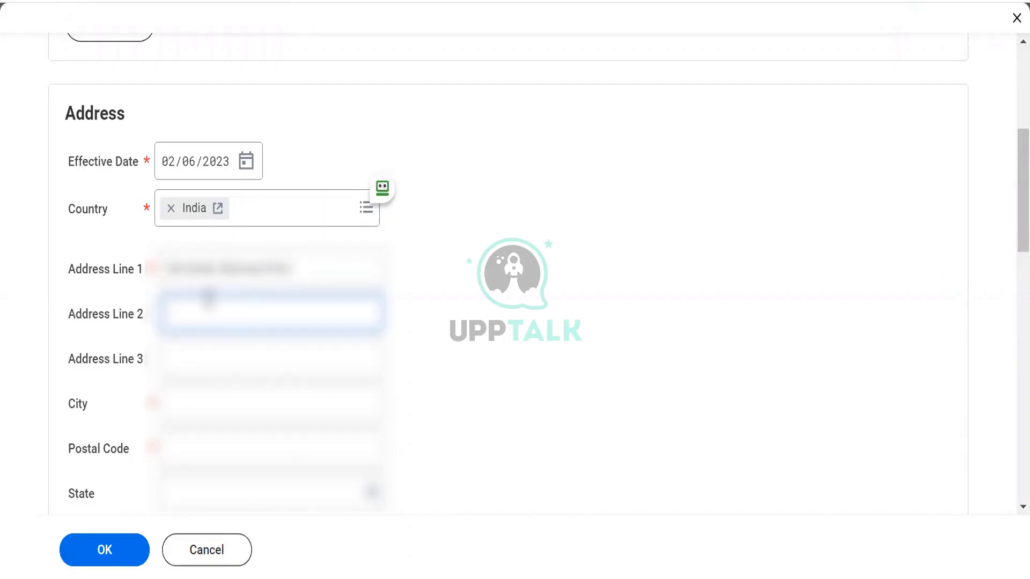
type("Andheri")
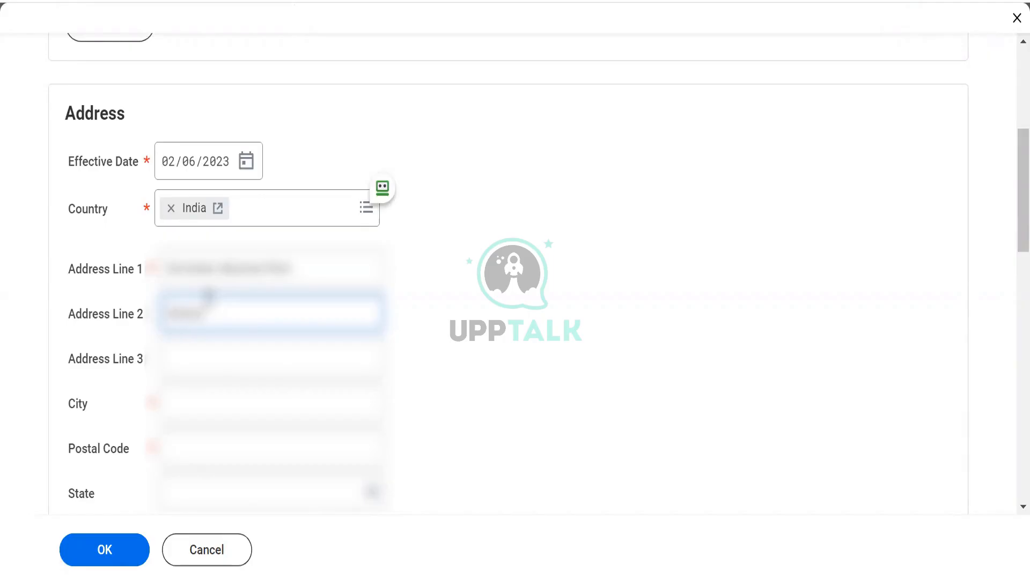
type("ar")
key("BackSpace")
key("BackSpace")
key("BackSpace")
key("BackSpace")
type("nagarBuilding")
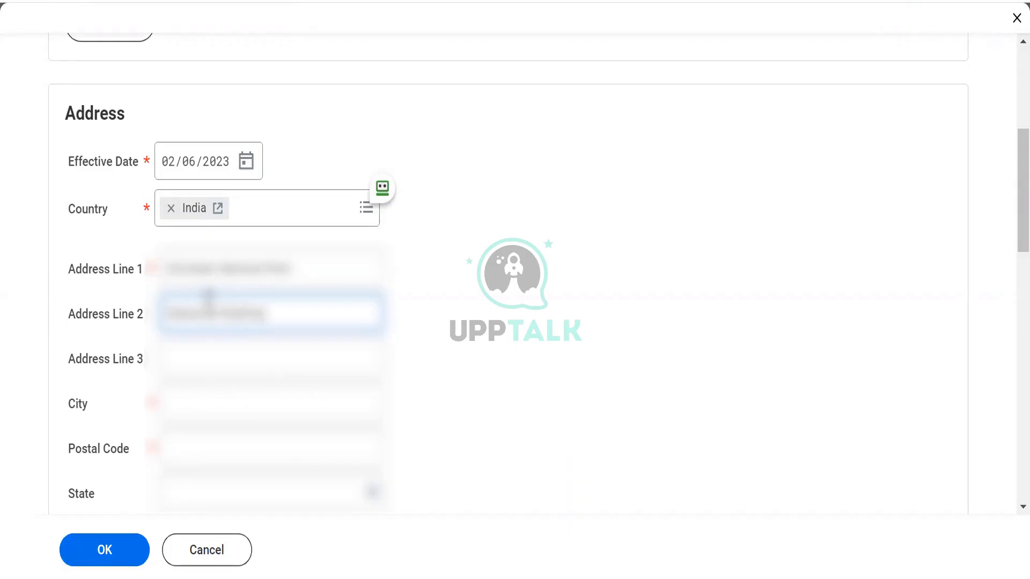
Leave Address Line 3 empty and enter the address's city and postal code.
key("Tab")
key("Tab")
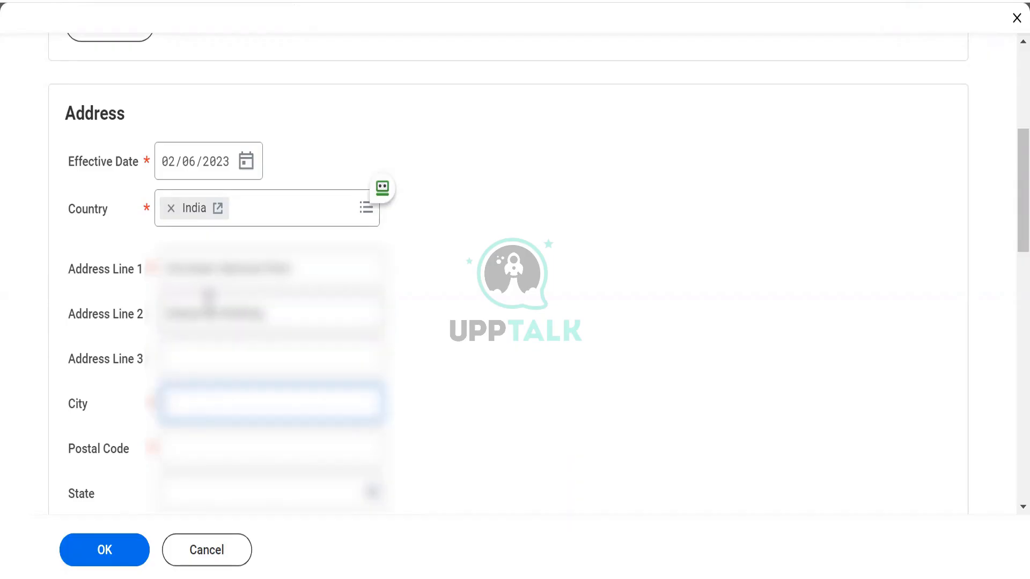
type("Mumbai")
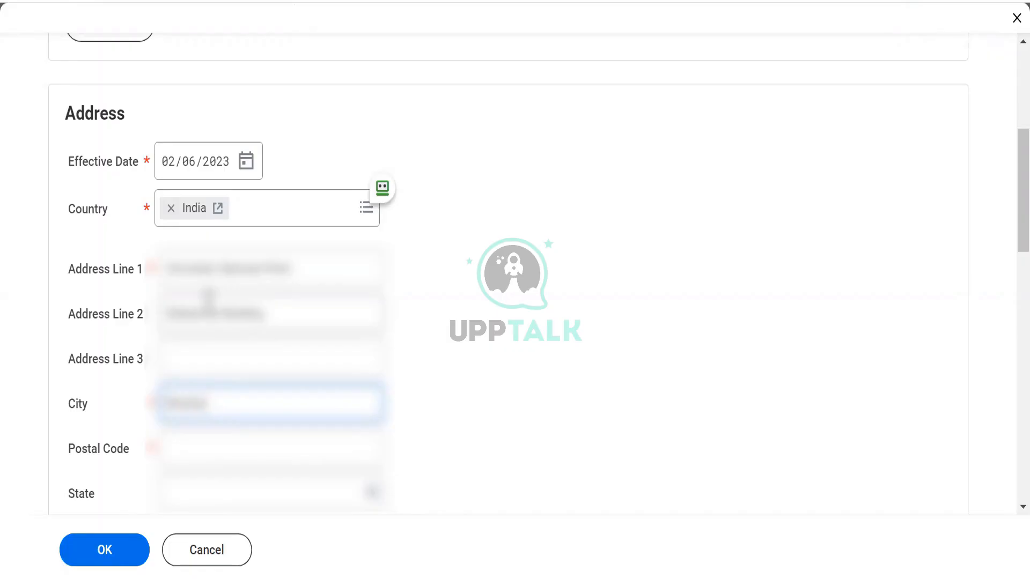
left_click(187, 437)
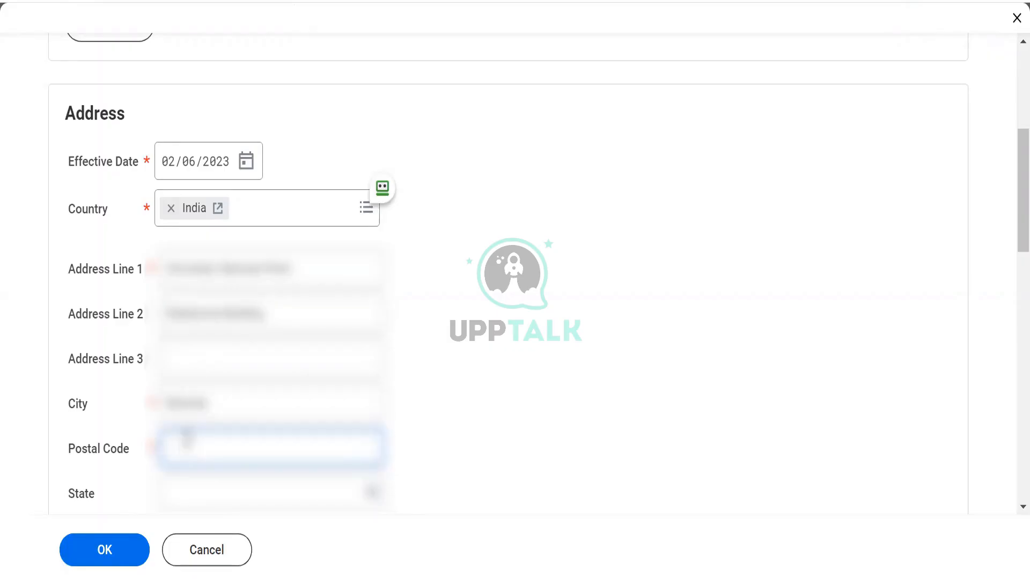
type("400001")
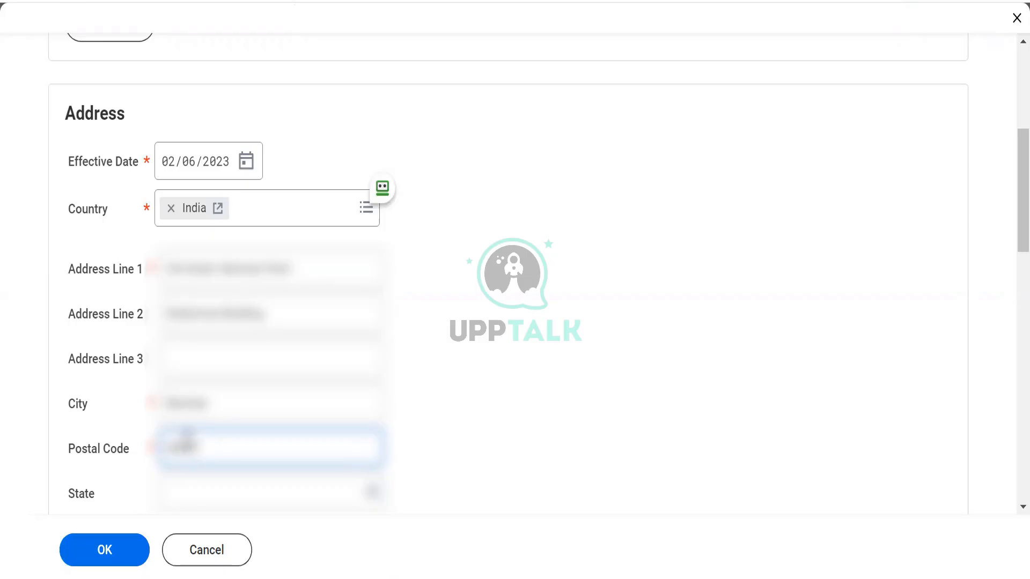
left_click(512, 424)
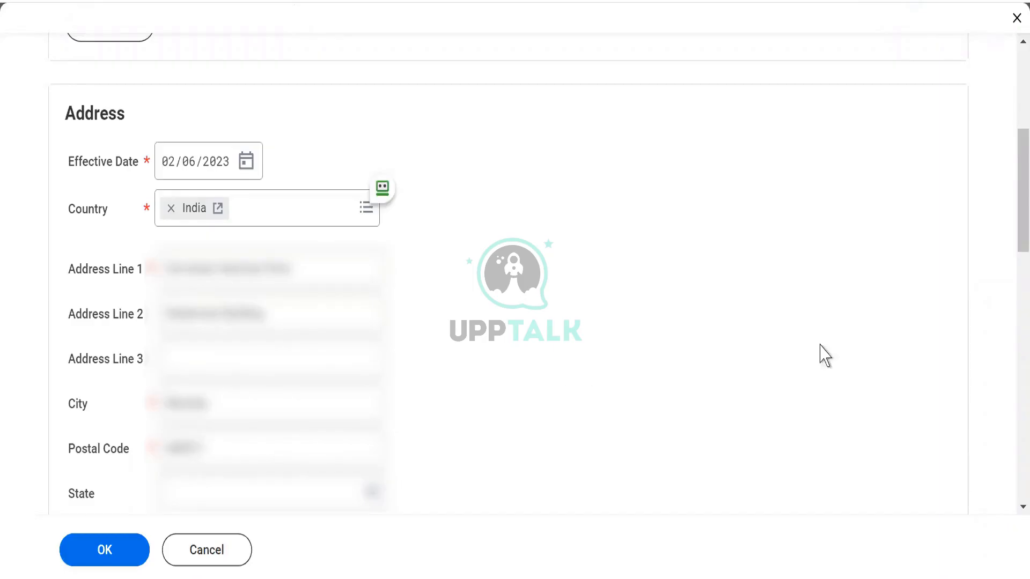
Select the state for the Indian address.
left_click_drag(1010, 198, 1012, 213)
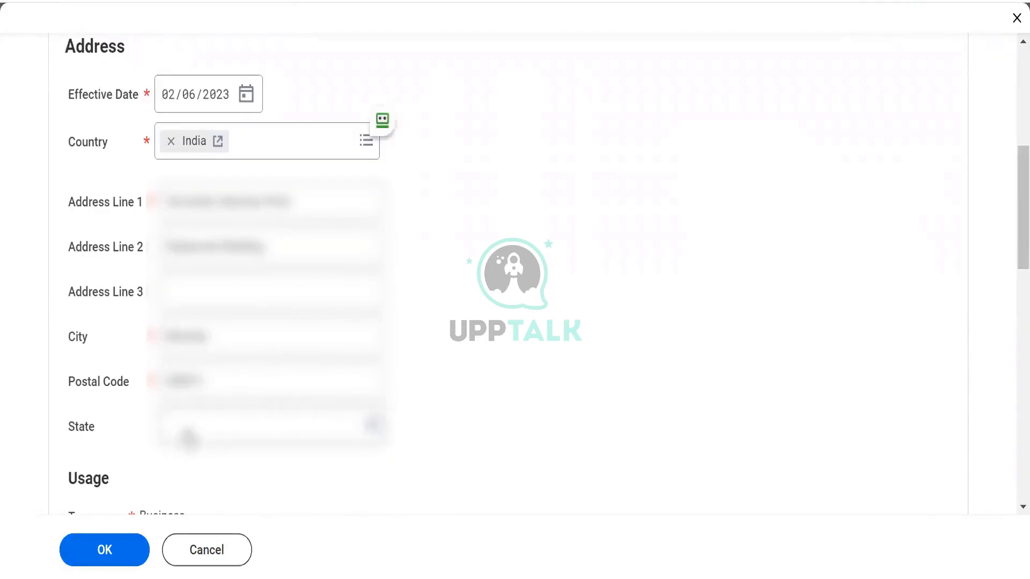
left_click(188, 432)
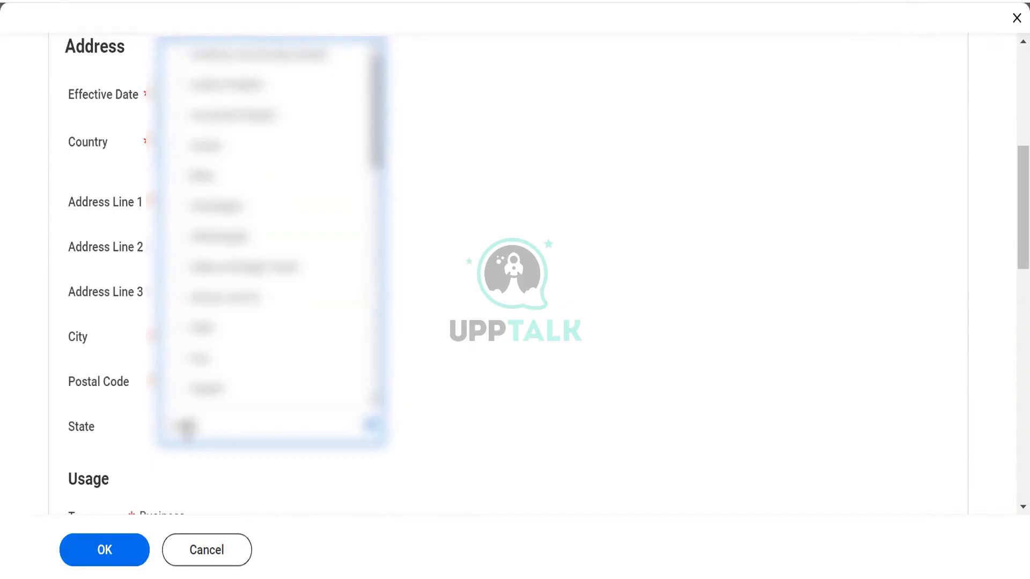
key("Return")
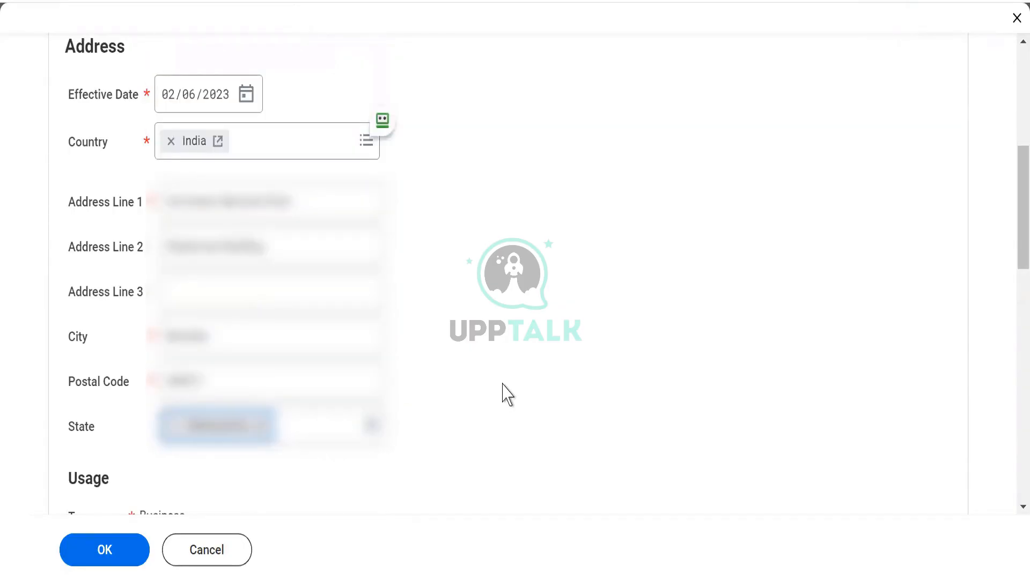
left_click(502, 384)
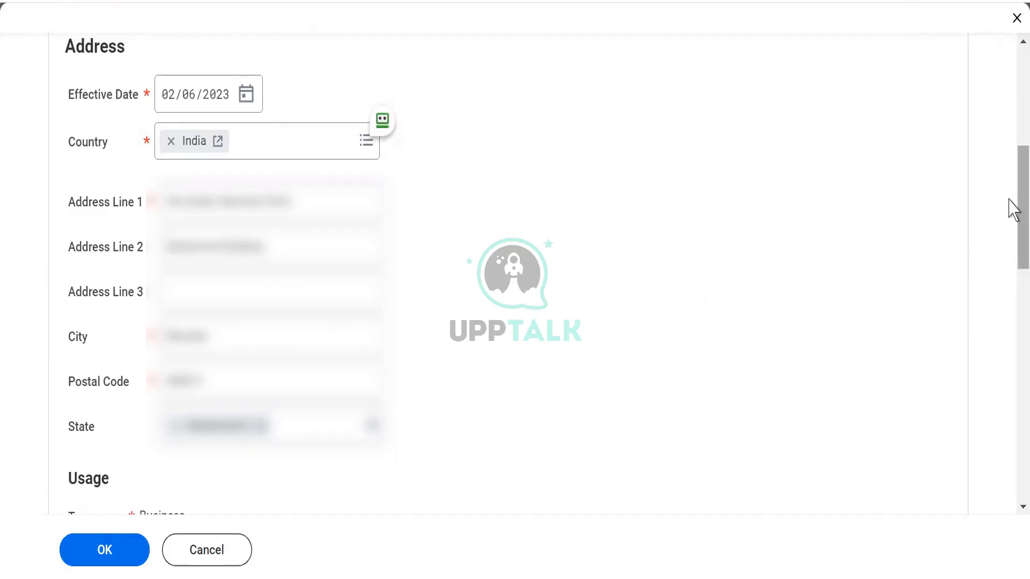
Search the business site's time profiles for "standard" and set the Time Profile to Standard 40 hours.
left_click_drag(1012, 206, 1007, 290)
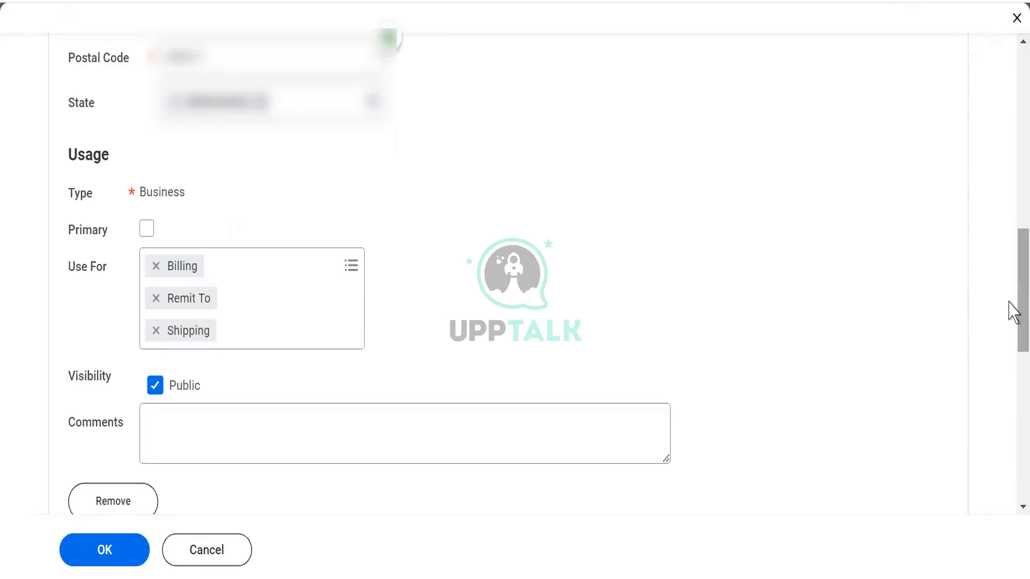
left_click_drag(1008, 294, 1011, 108)
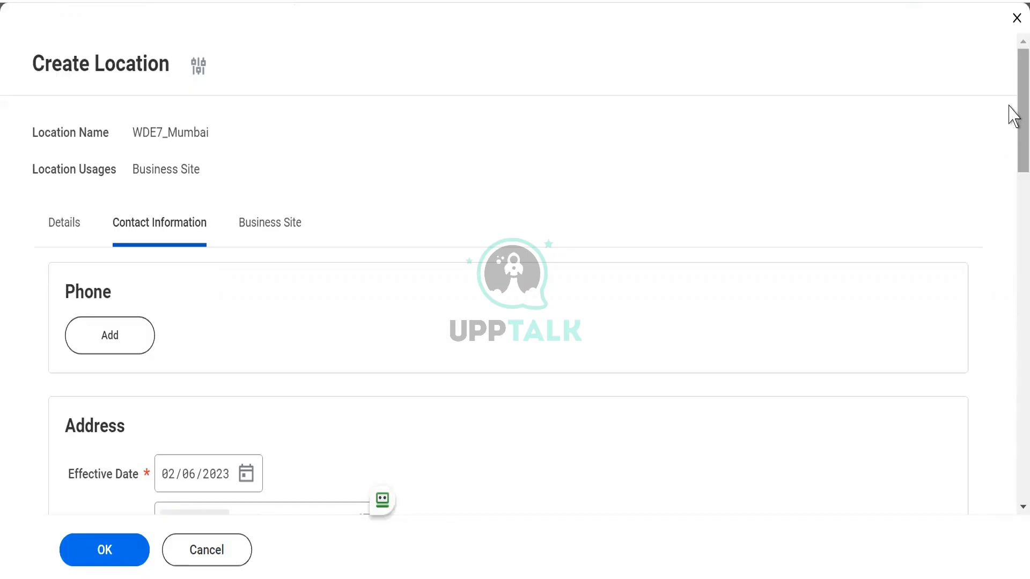
left_click(263, 239)
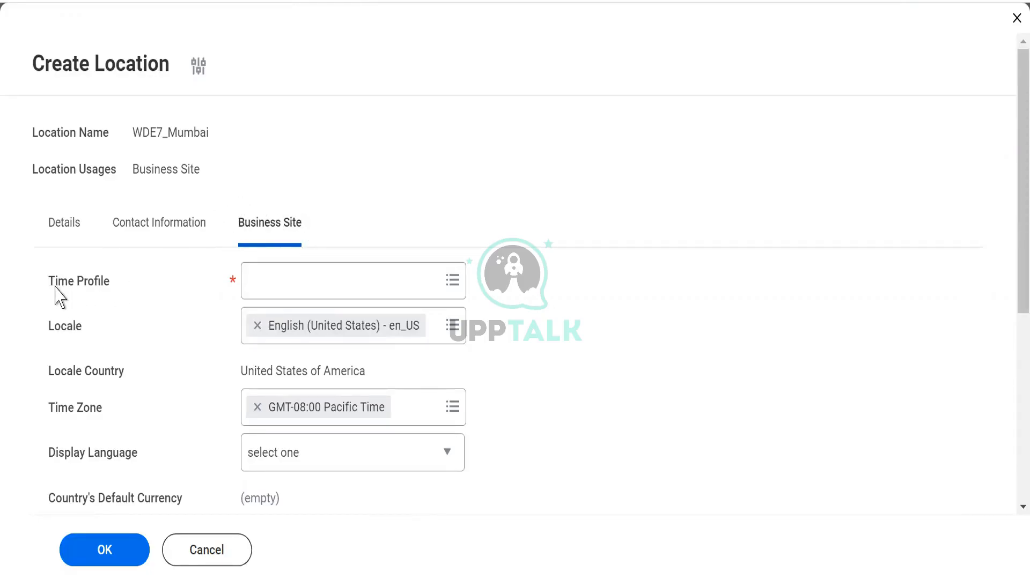
left_click_drag(56, 284, 110, 286)
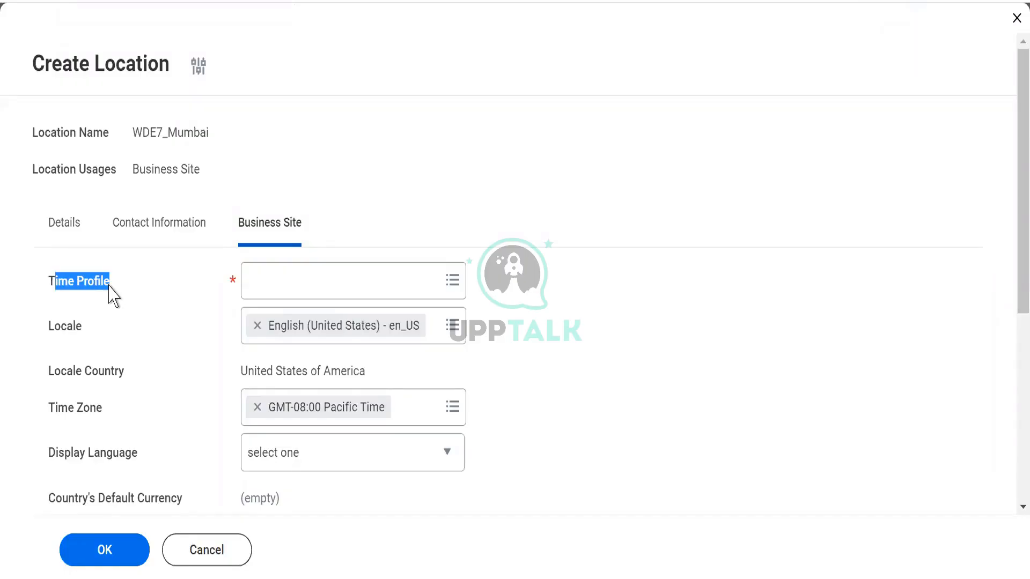
left_click(292, 282)
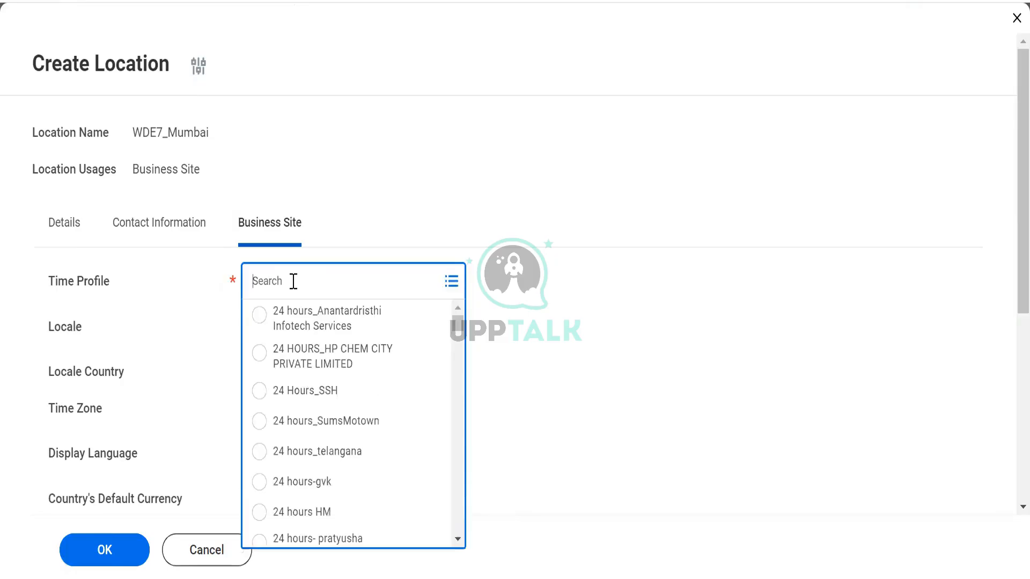
type("standard")
key("Return")
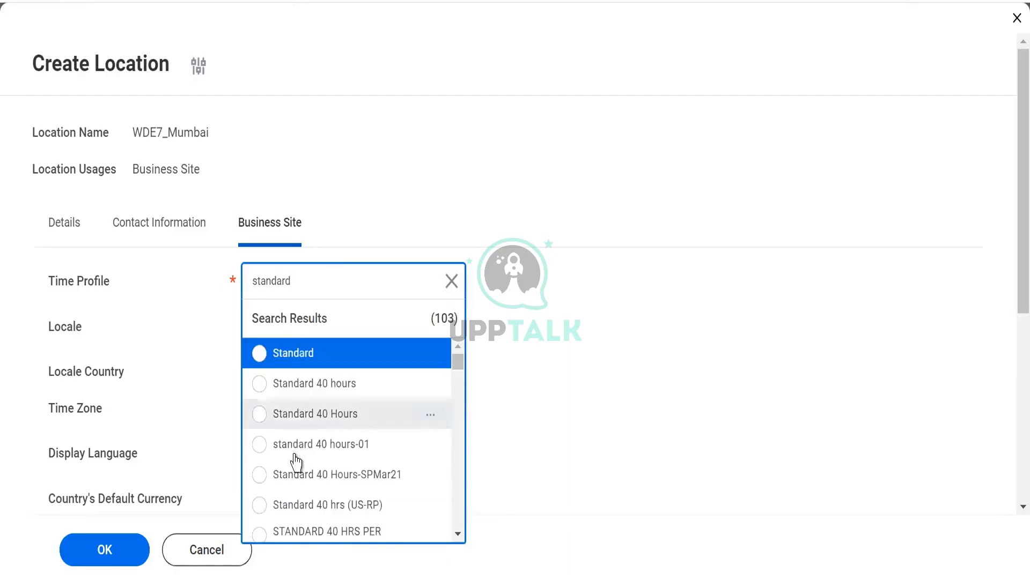
left_click(261, 388)
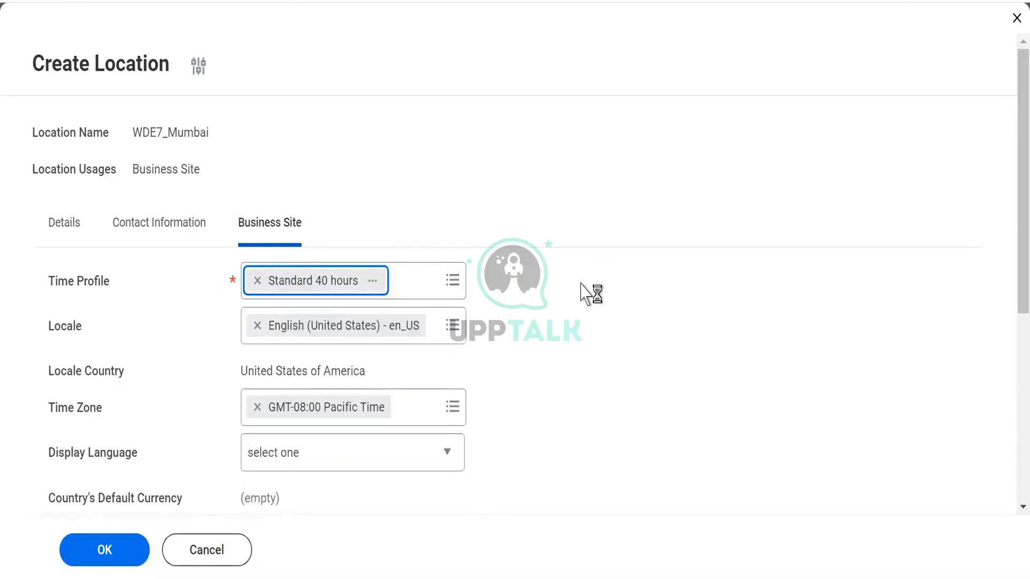
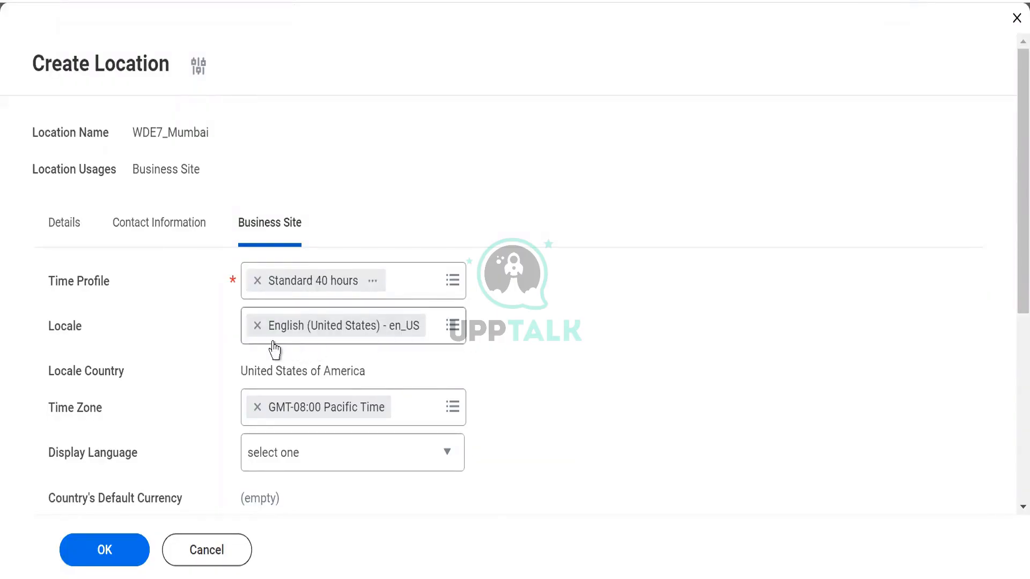
Replace the business site's locale with English (India) - en_IN and check the resulting locale country.
left_click(258, 325)
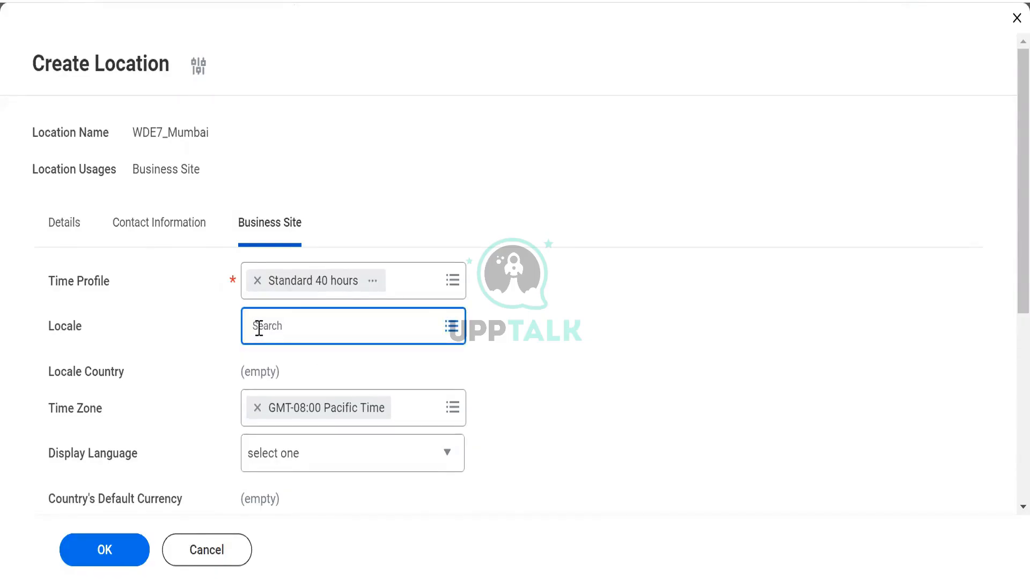
left_click(259, 328)
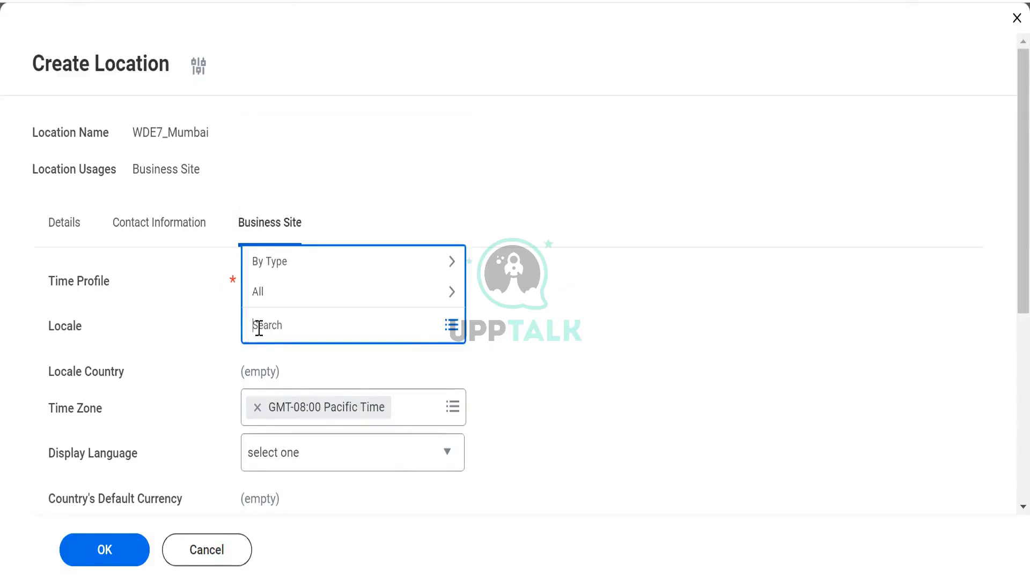
left_click(287, 299)
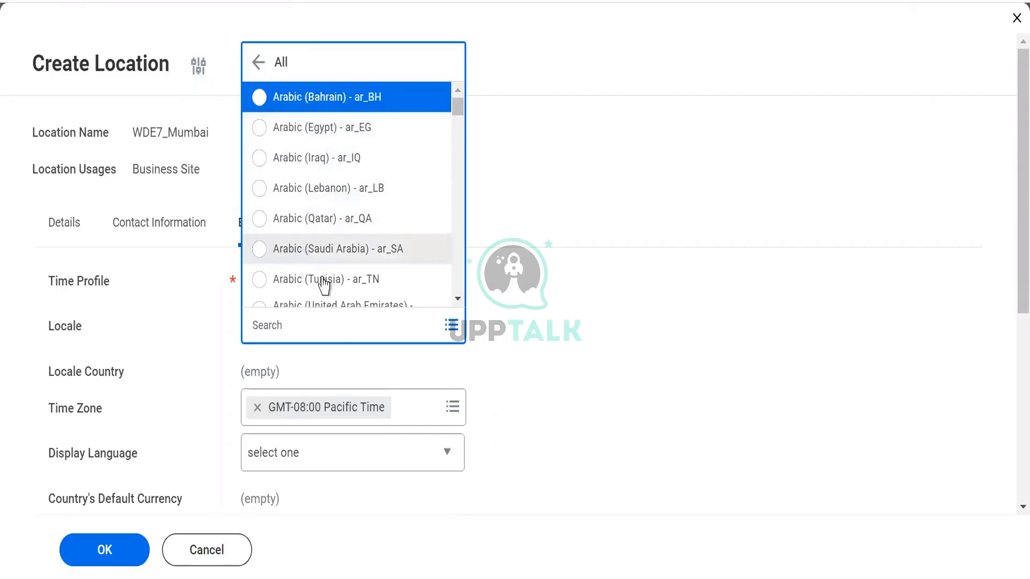
left_click(458, 299)
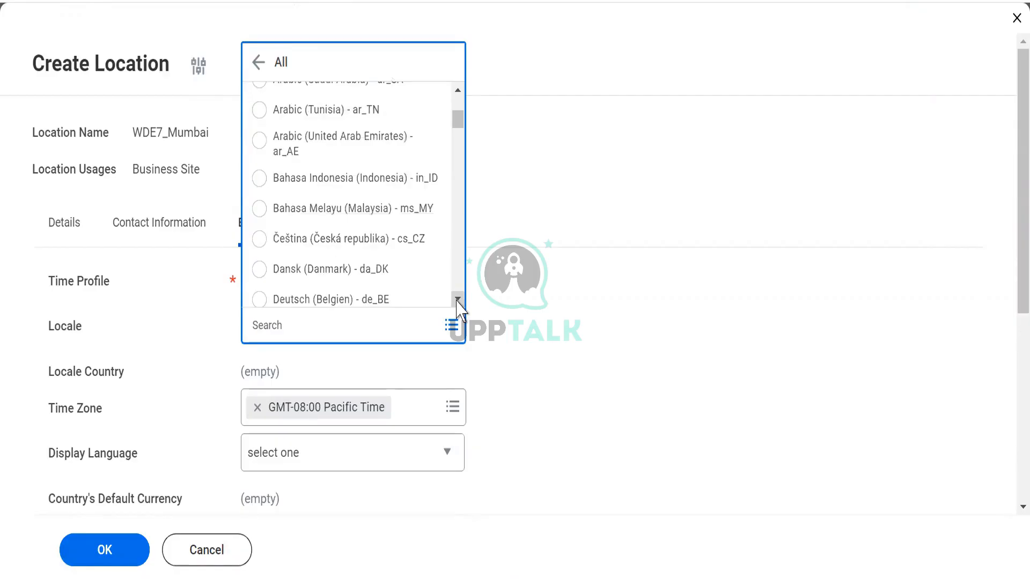
left_click(458, 299)
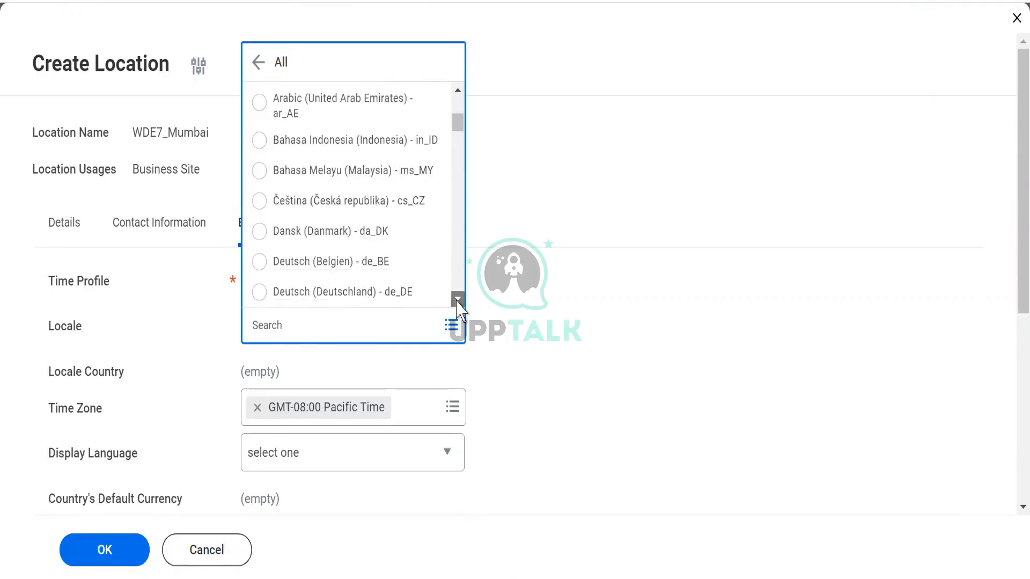
left_click(457, 299)
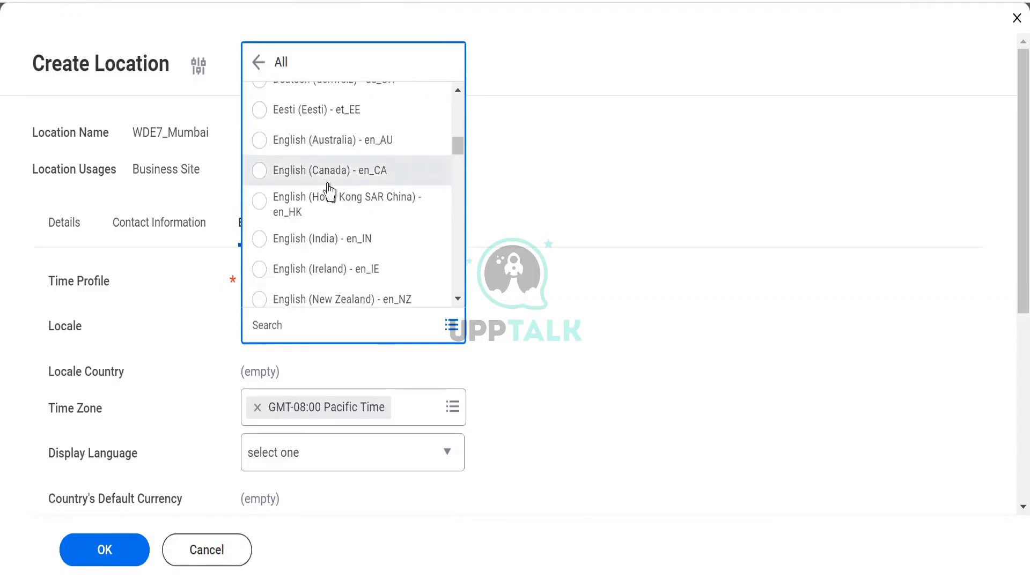
left_click(258, 245)
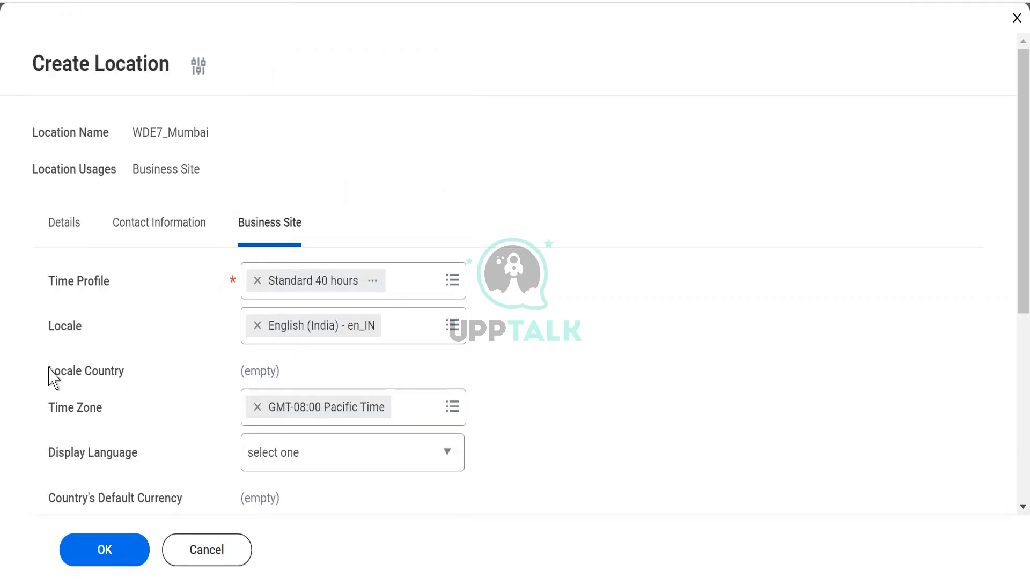
left_click_drag(49, 370, 143, 382)
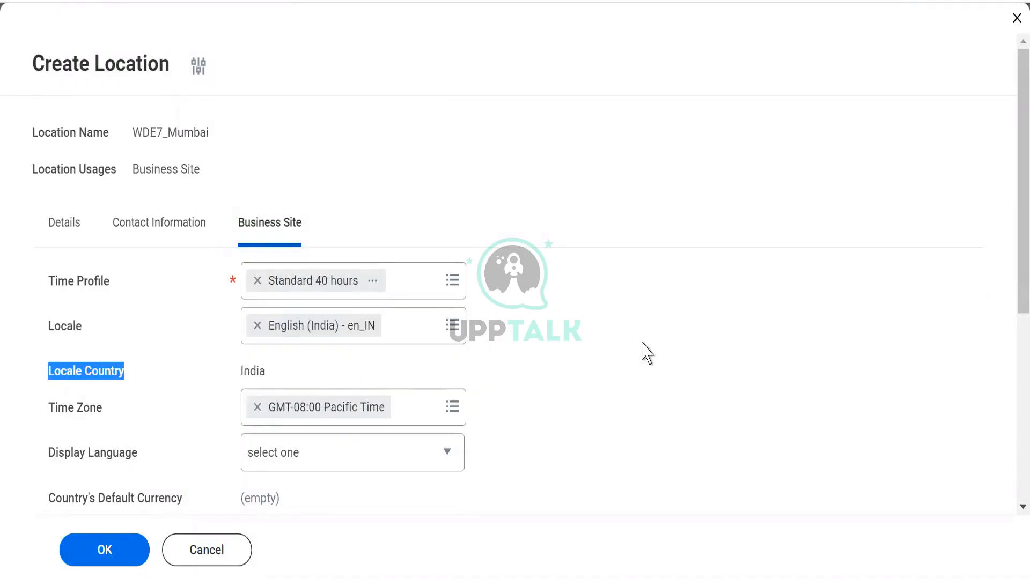
double_click(253, 369)
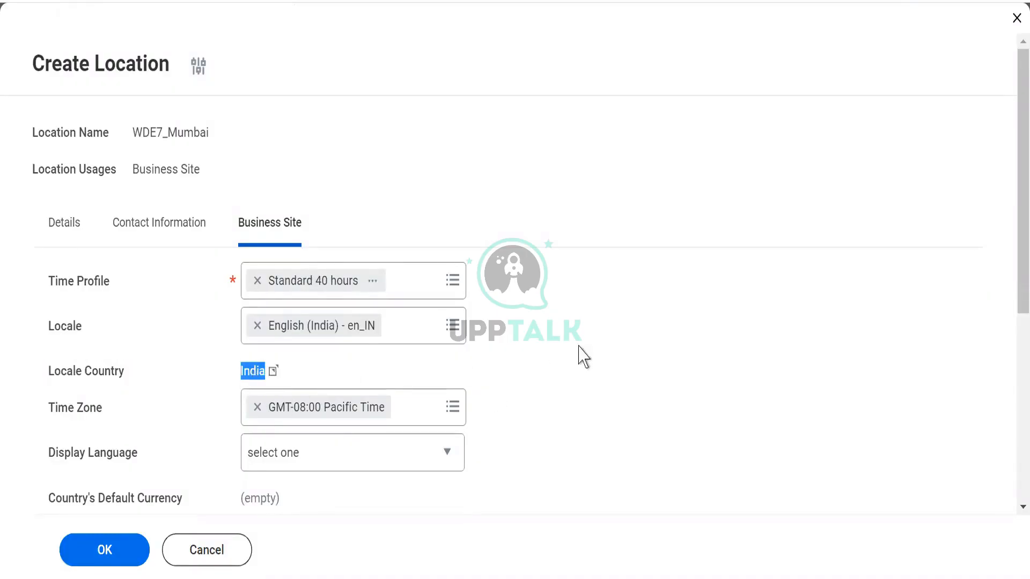
left_click(625, 362)
Replace the business site's time zone with GMT+05:30 India Standard Time (Kolkata).
scroll(625, 363, "down", 4)
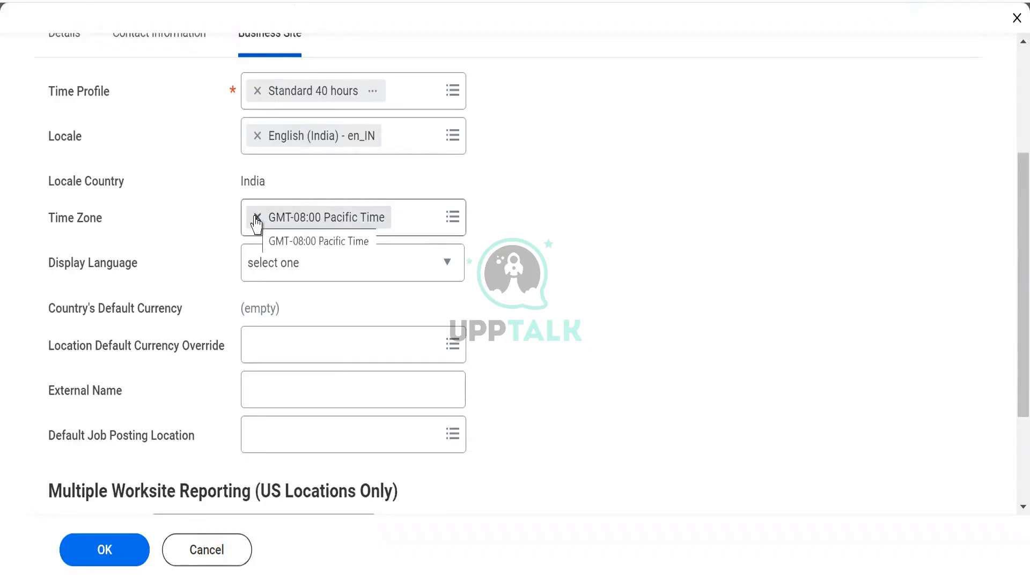
left_click(256, 219)
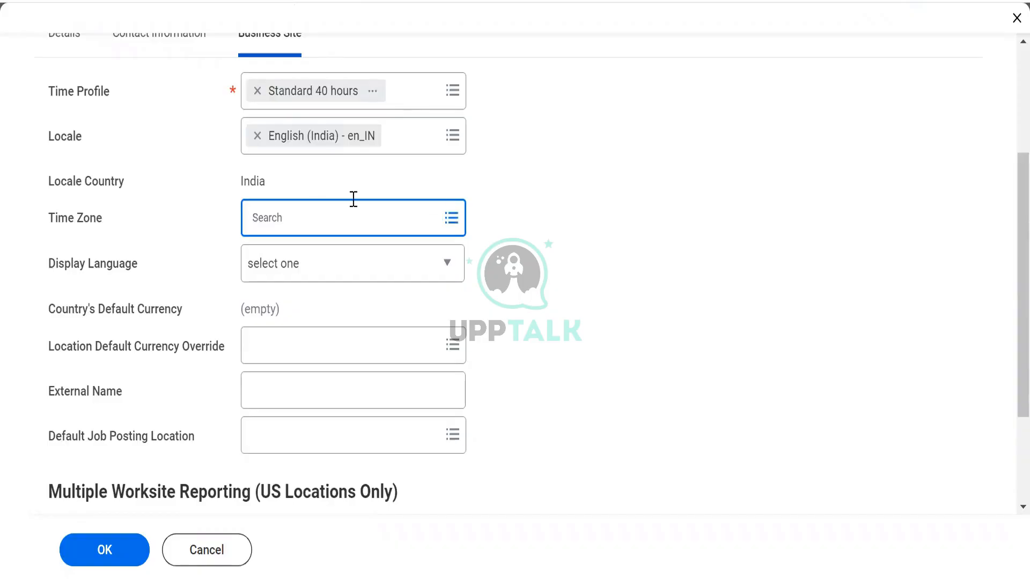
left_click(450, 216)
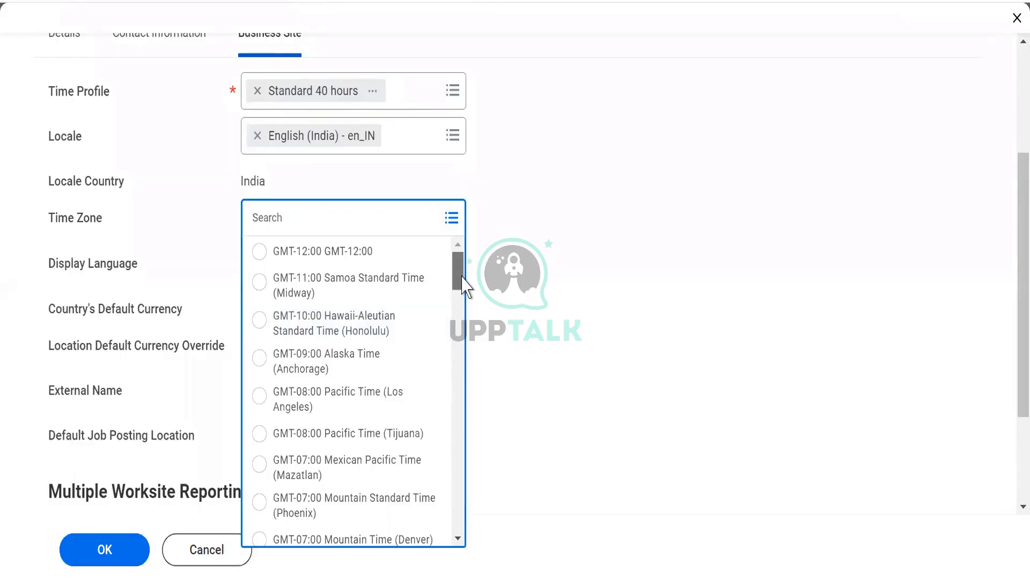
left_click_drag(460, 273, 458, 461)
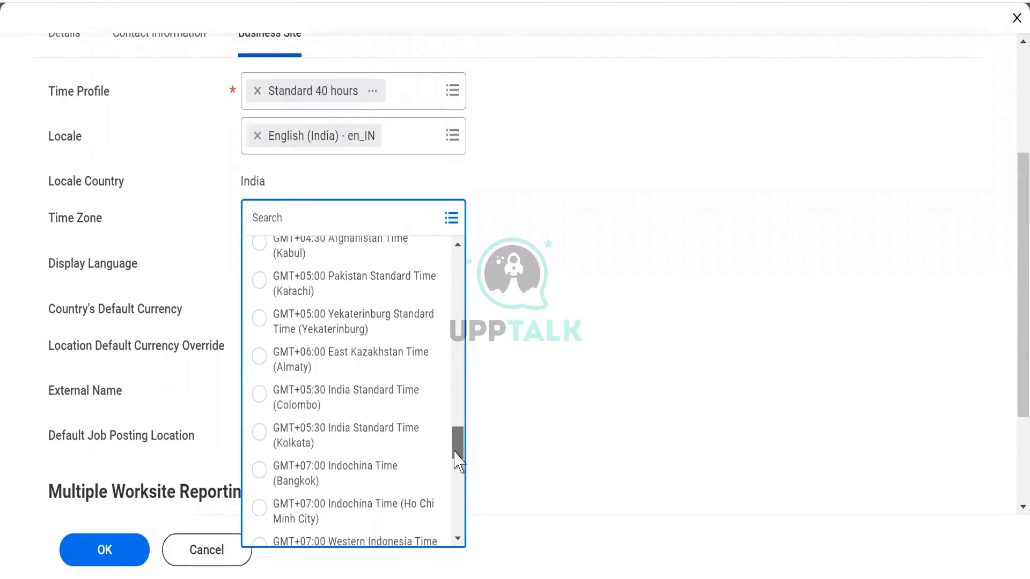
left_click(261, 432)
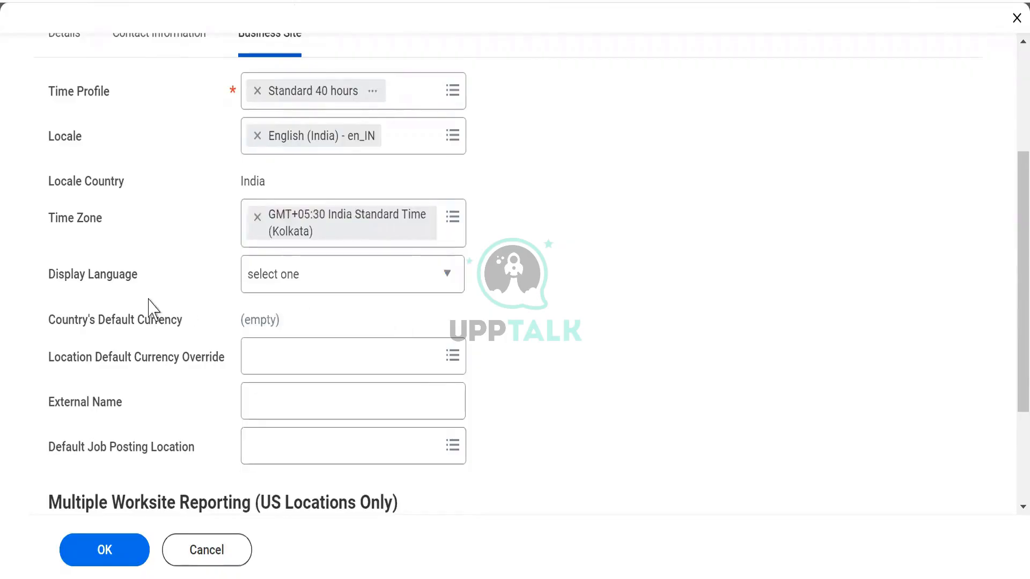
Look through the available display languages and set the business site's Display Language to English.
left_click_drag(64, 282, 139, 276)
left_click(111, 278)
double_click(101, 277)
triple_click(101, 278)
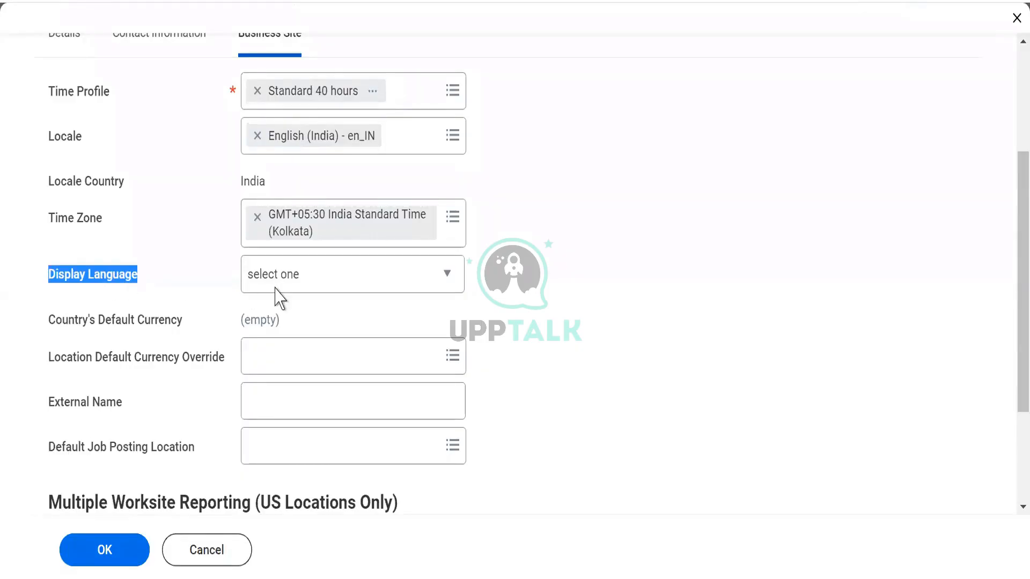
left_click(327, 285)
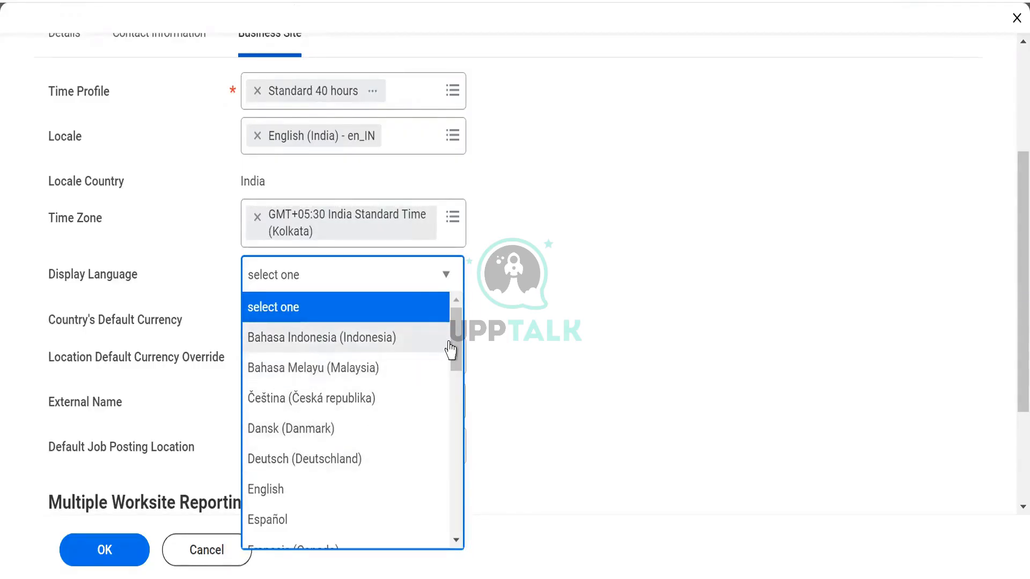
left_click_drag(454, 368, 454, 432)
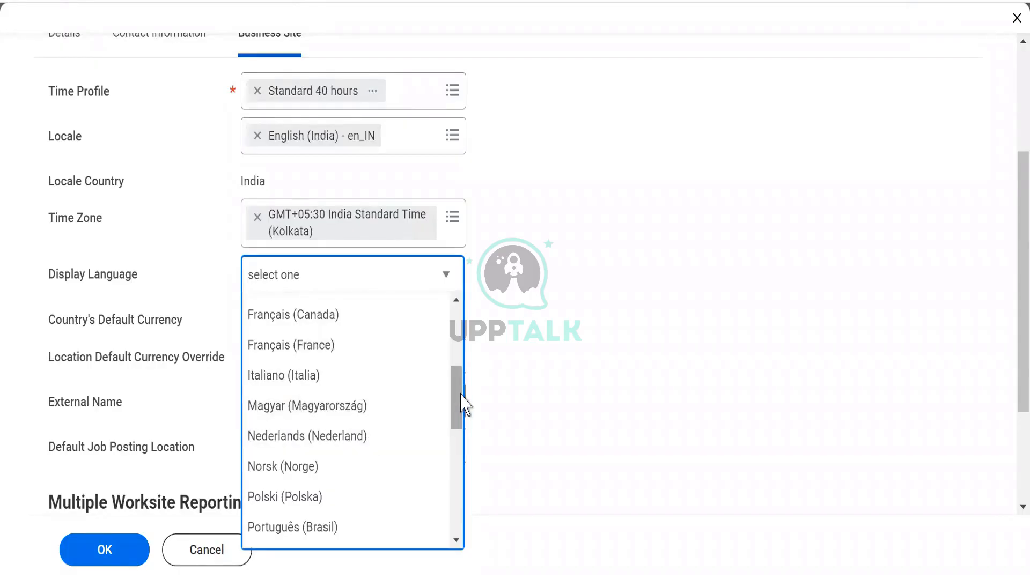
left_click_drag(461, 407, 460, 534)
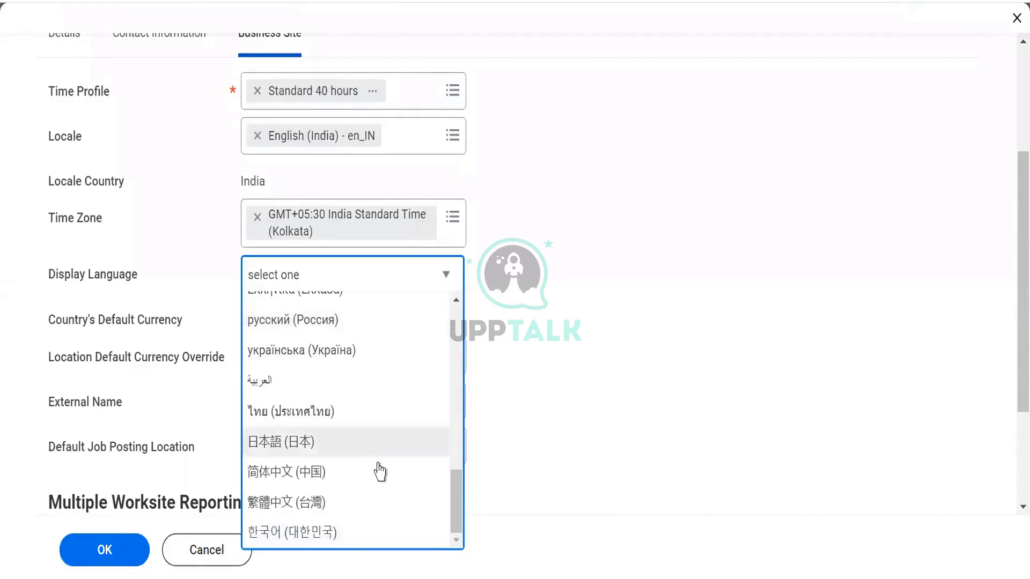
left_click_drag(455, 515, 455, 487)
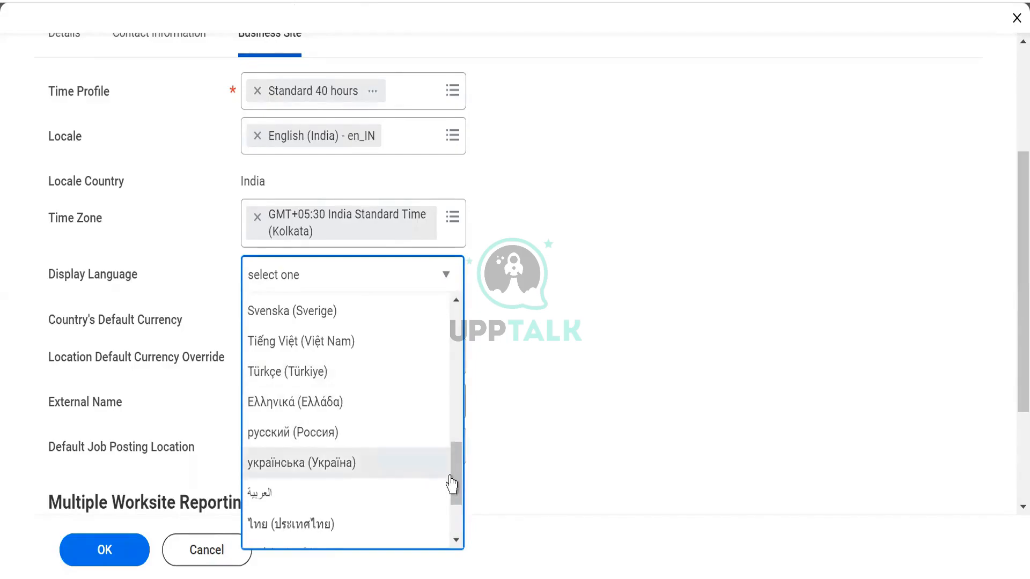
left_click_drag(454, 487, 438, 379)
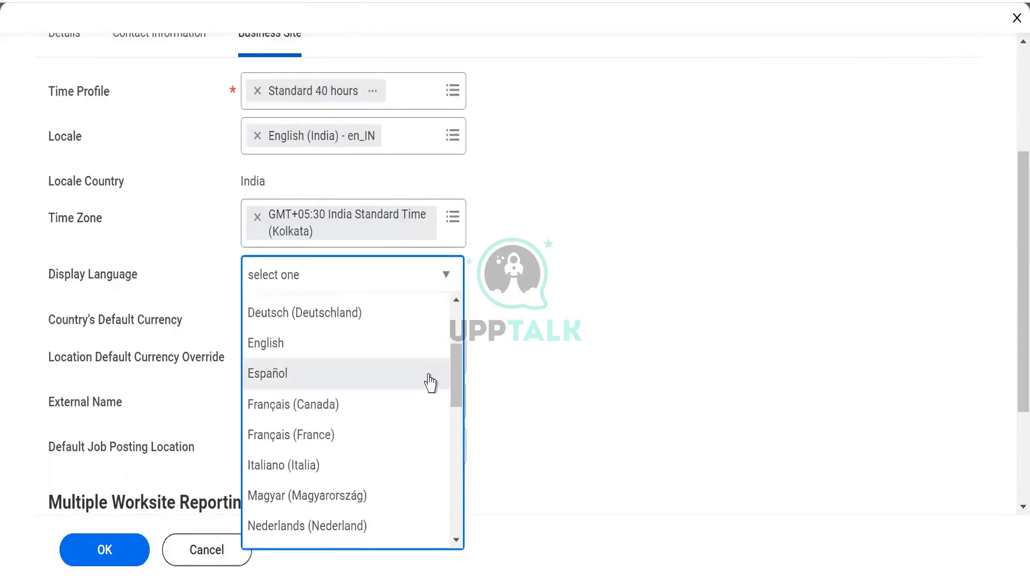
left_click(260, 348)
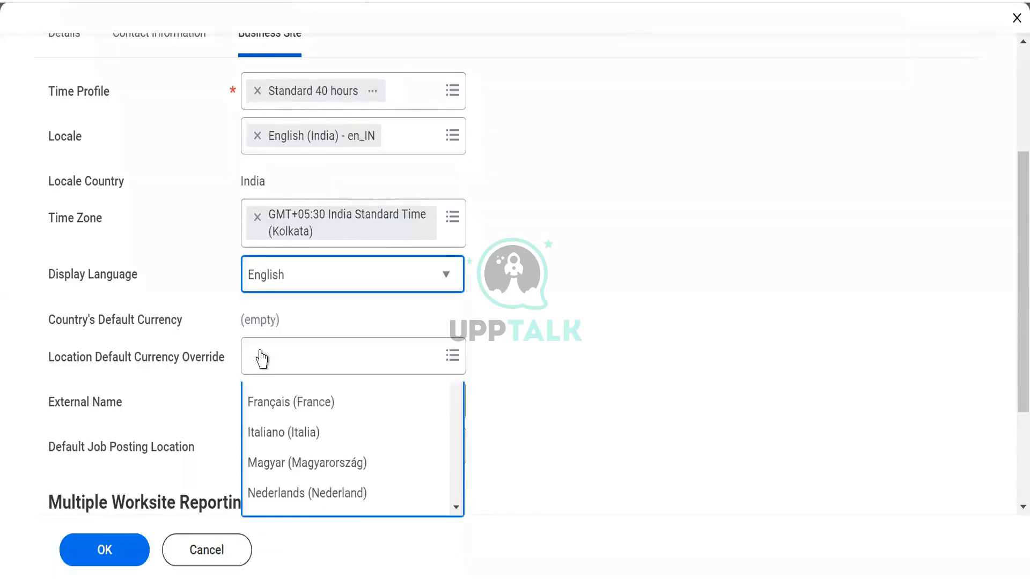
left_click(567, 310)
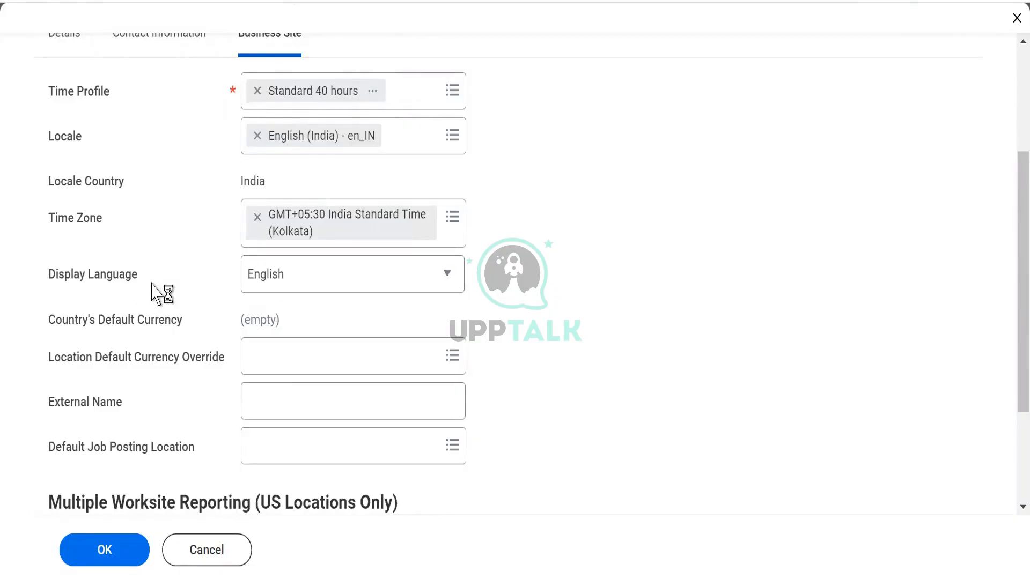
Review the country's default currency, Location Default Currency Override and External Name fields.
mouse_move(317, 357)
left_click_drag(105, 322, 180, 322)
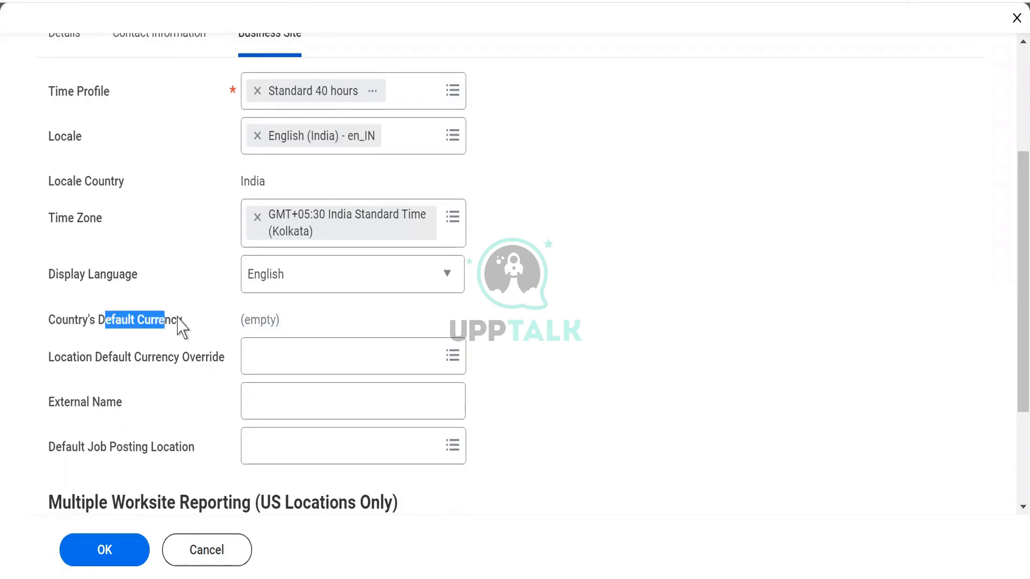
double_click(250, 182)
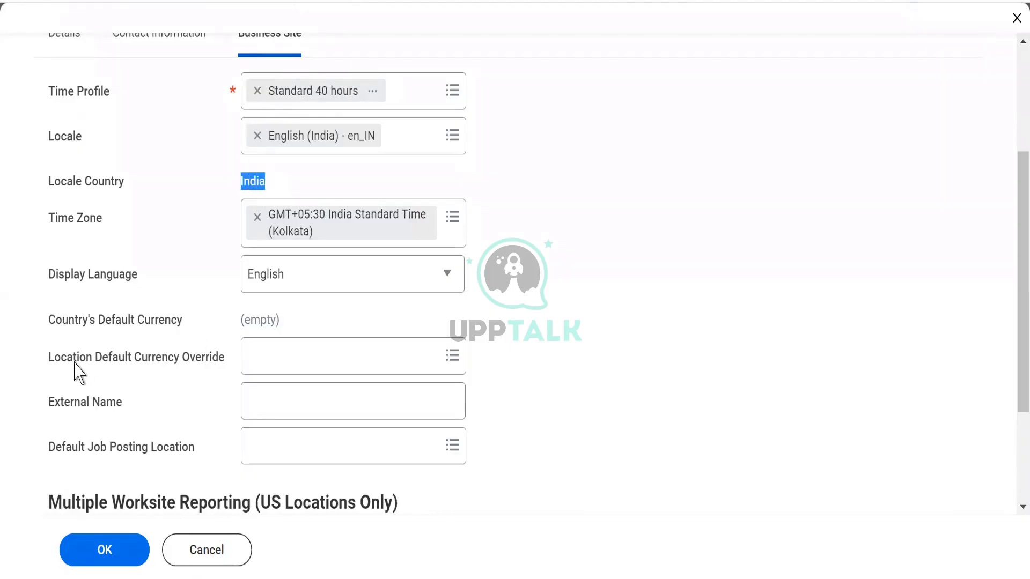
left_click_drag(74, 359, 194, 365)
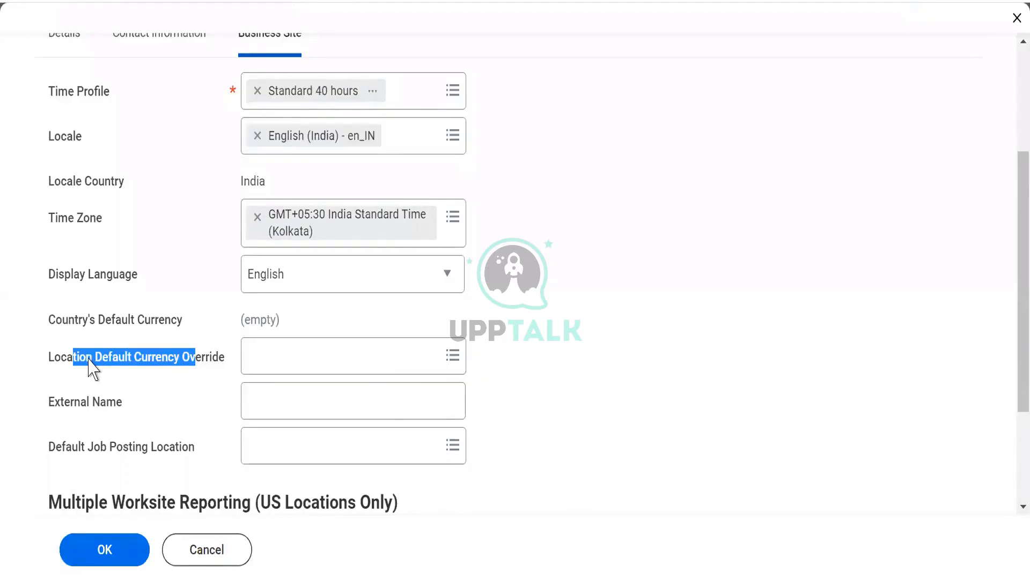
left_click(131, 361)
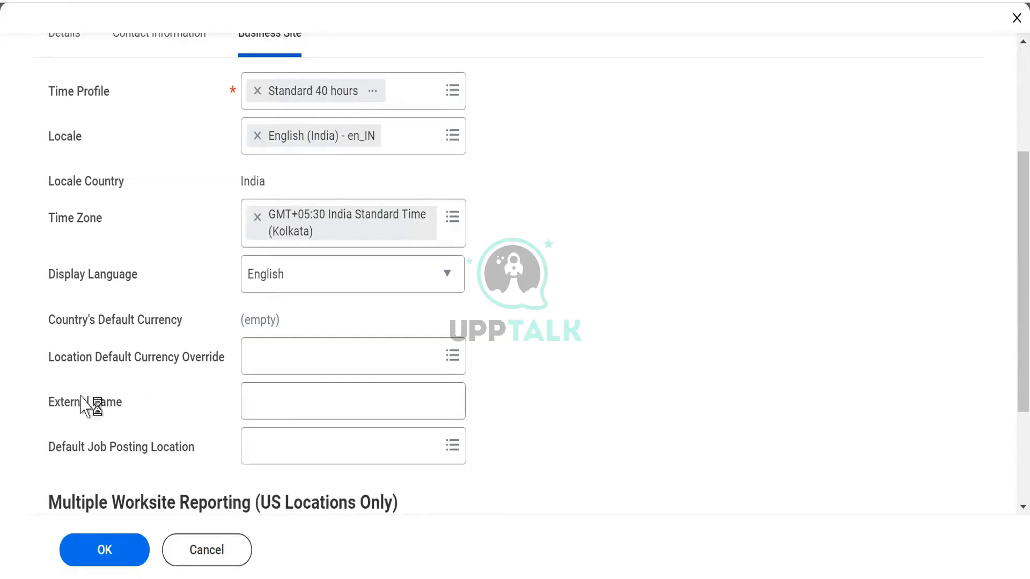
mouse_move(133, 417)
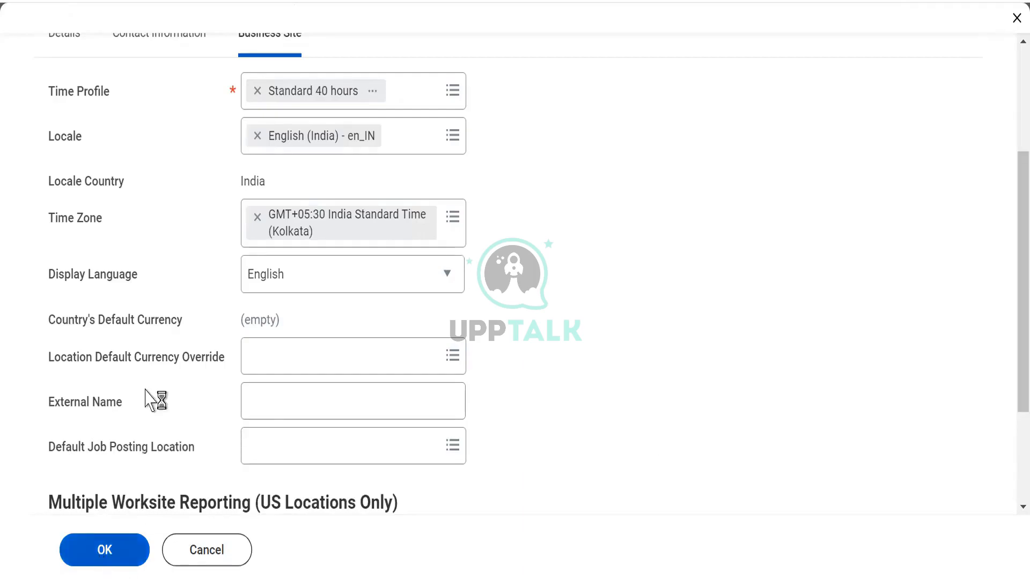
mouse_move(169, 384)
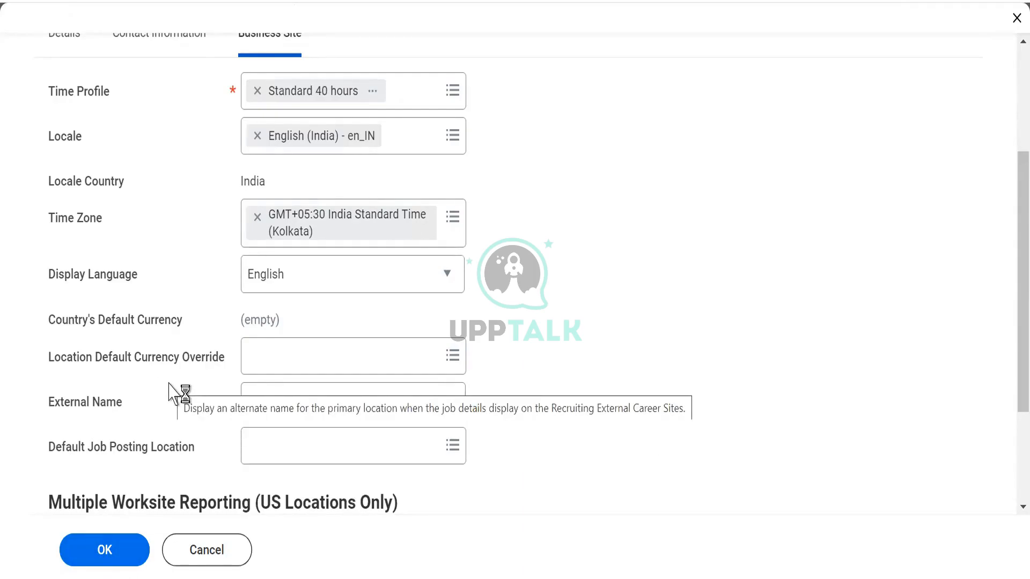
Try to submit the new location, read the page error's details and close them.
left_click(100, 552)
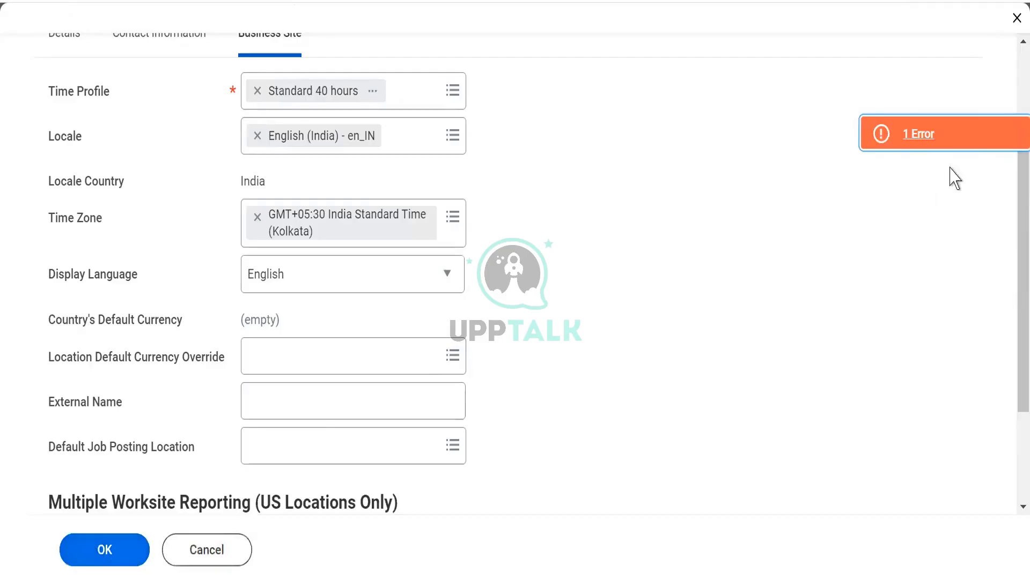
left_click(999, 140)
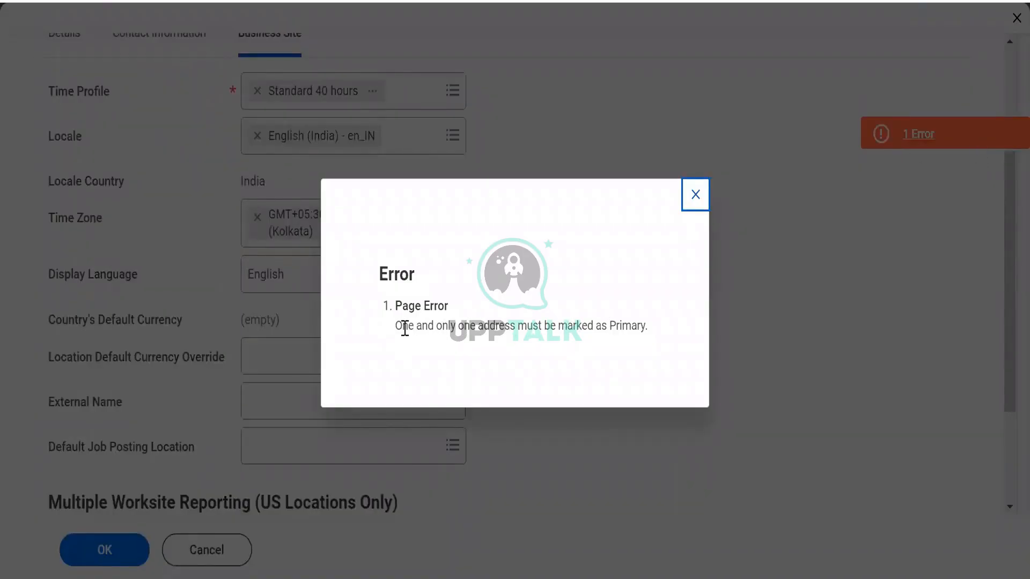
left_click_drag(405, 328, 658, 343)
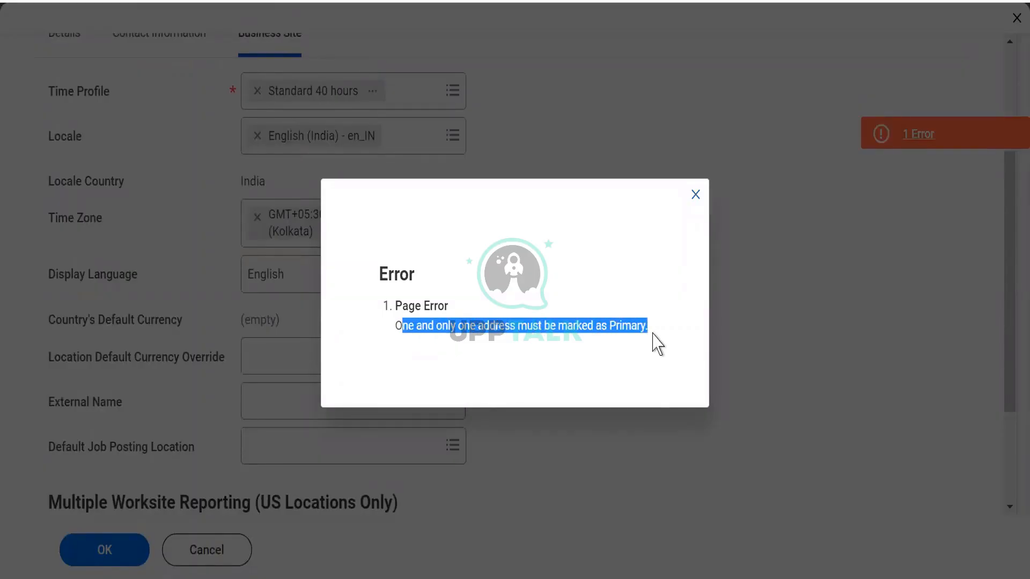
left_click(695, 195)
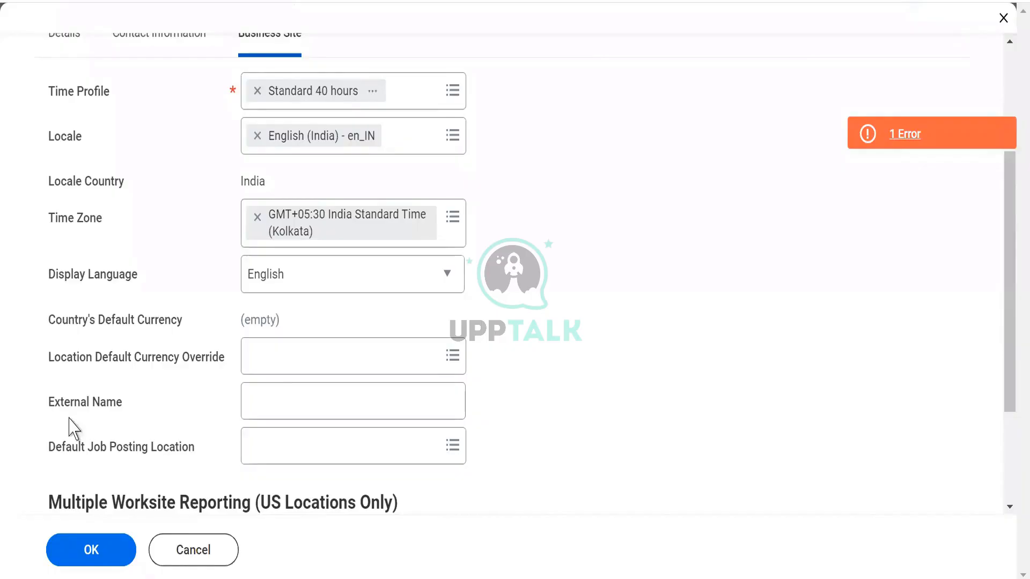
Recheck the page error, mark the business address as Primary in the contact information and submit the new location.
left_click_drag(46, 363, 126, 389)
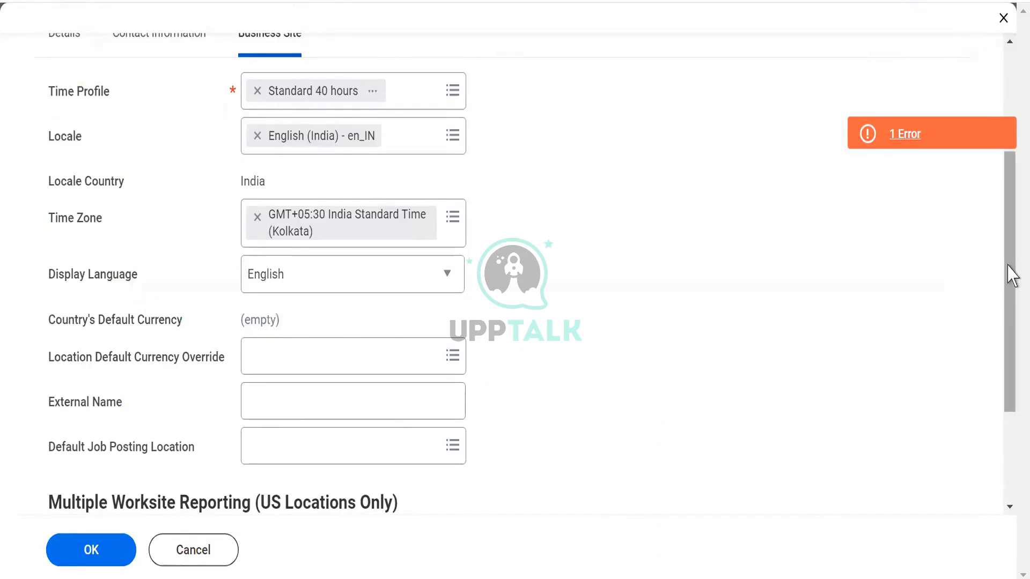
left_click_drag(1006, 274, 1006, 192)
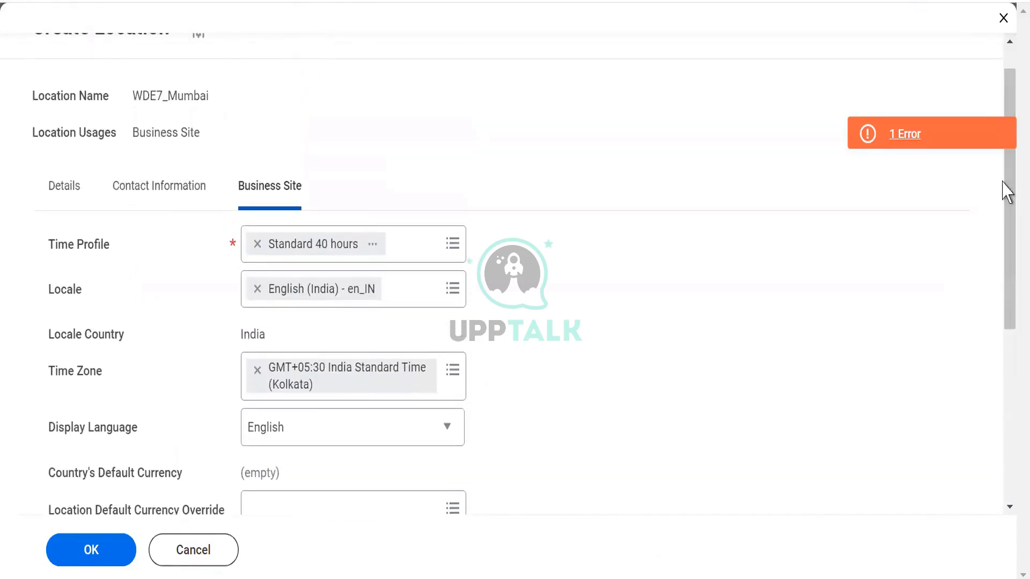
left_click(133, 199)
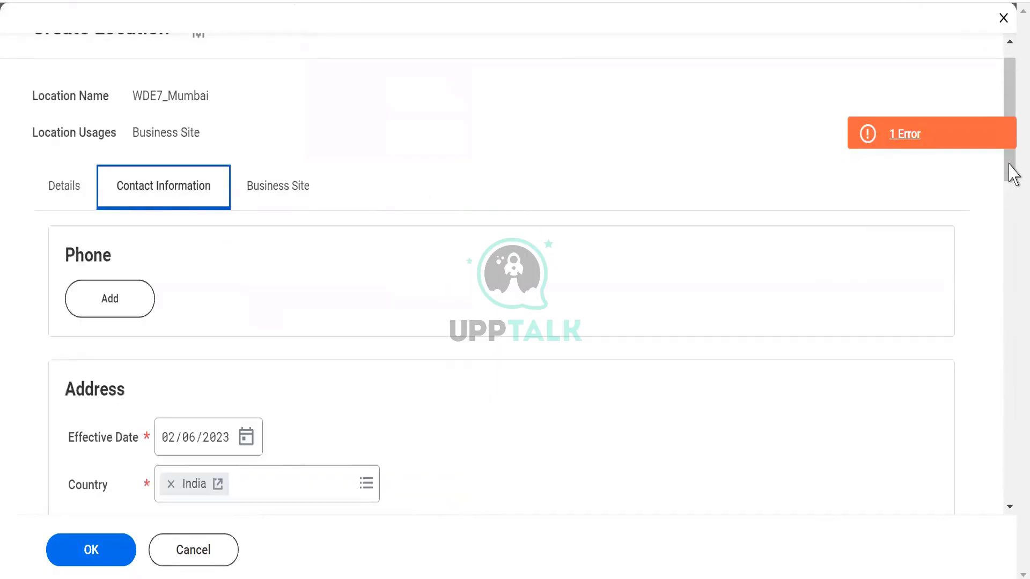
left_click_drag(1011, 169, 1003, 334)
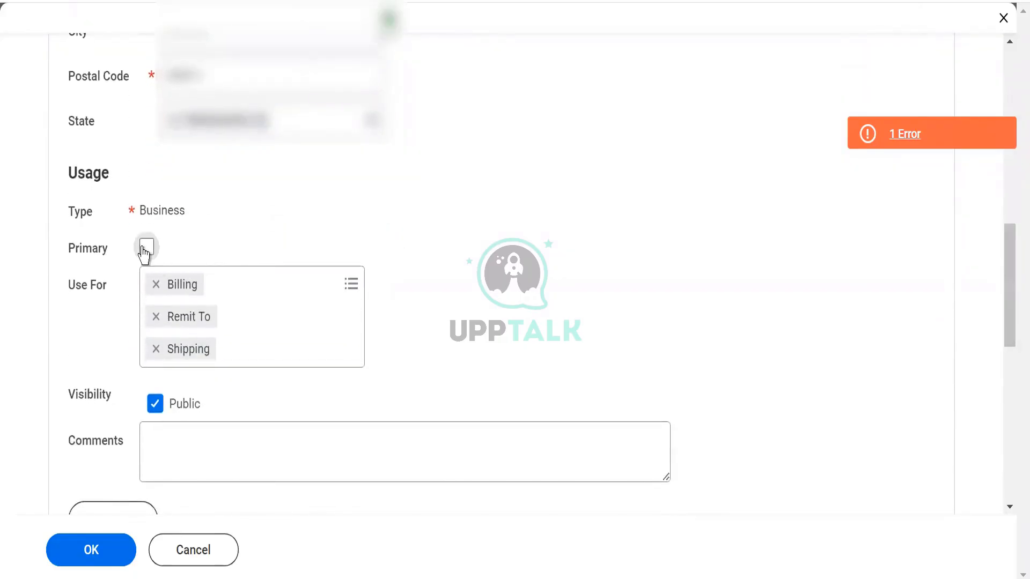
left_click(948, 144)
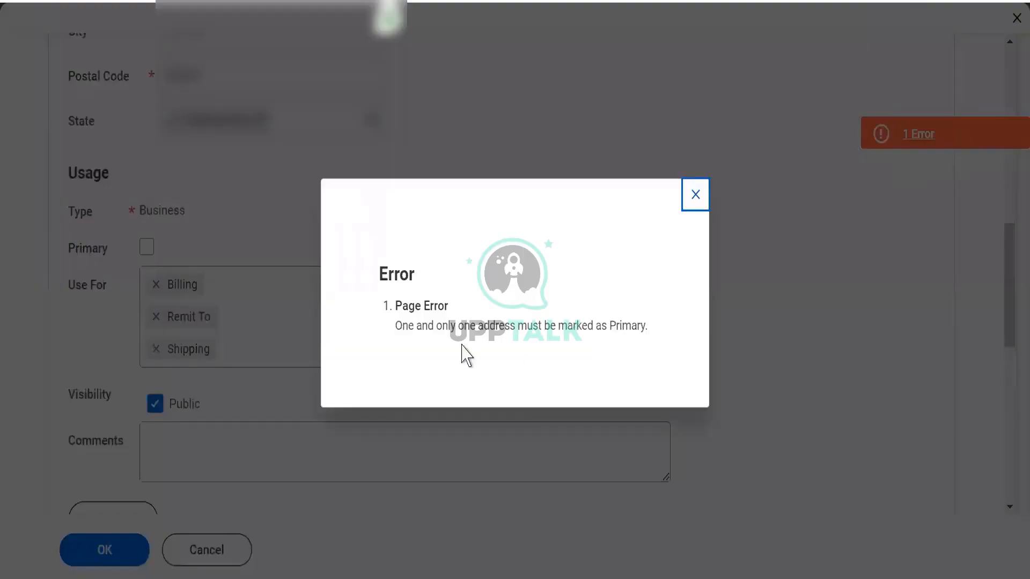
left_click_drag(423, 325, 652, 337)
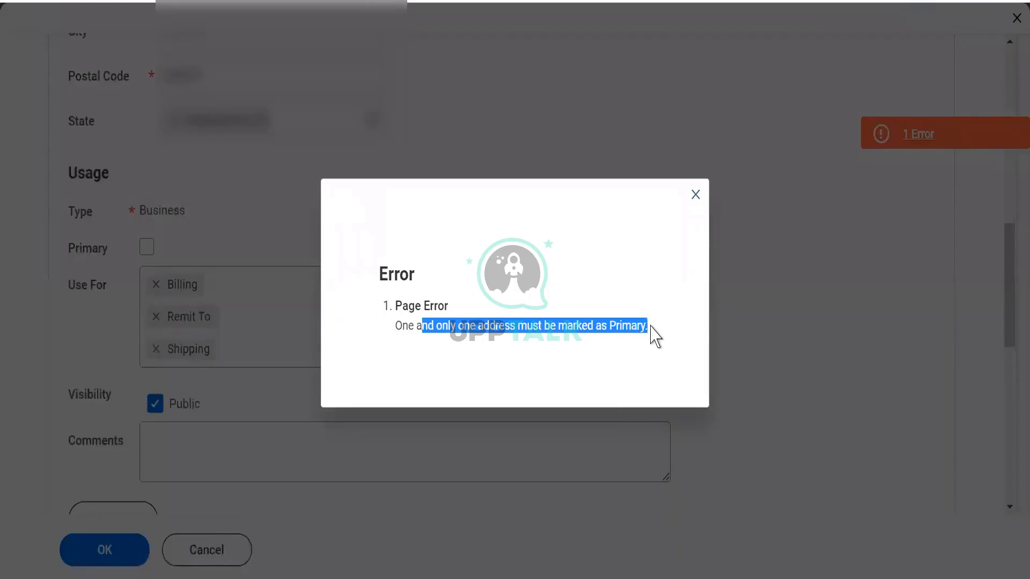
left_click(696, 197)
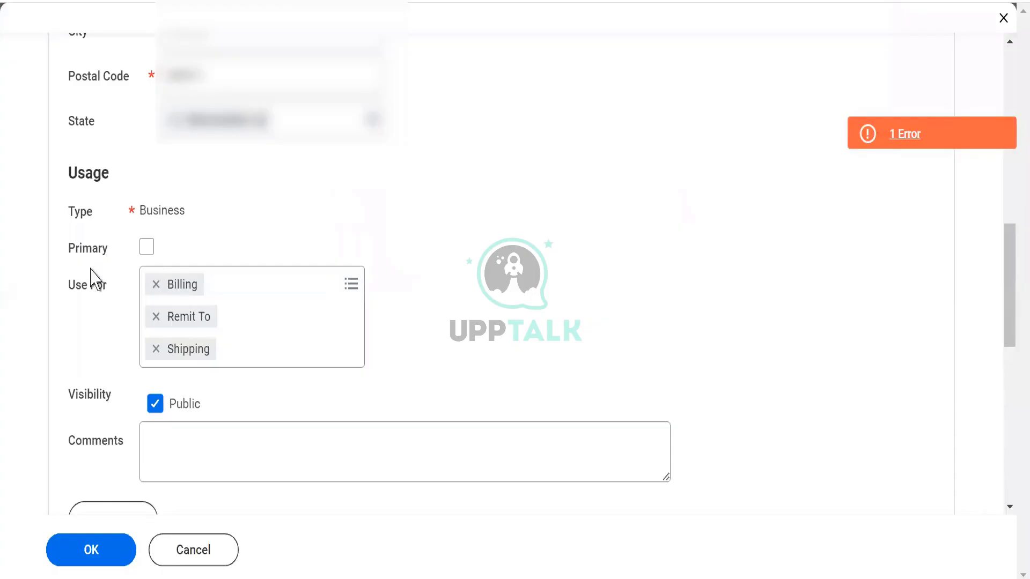
left_click(147, 248)
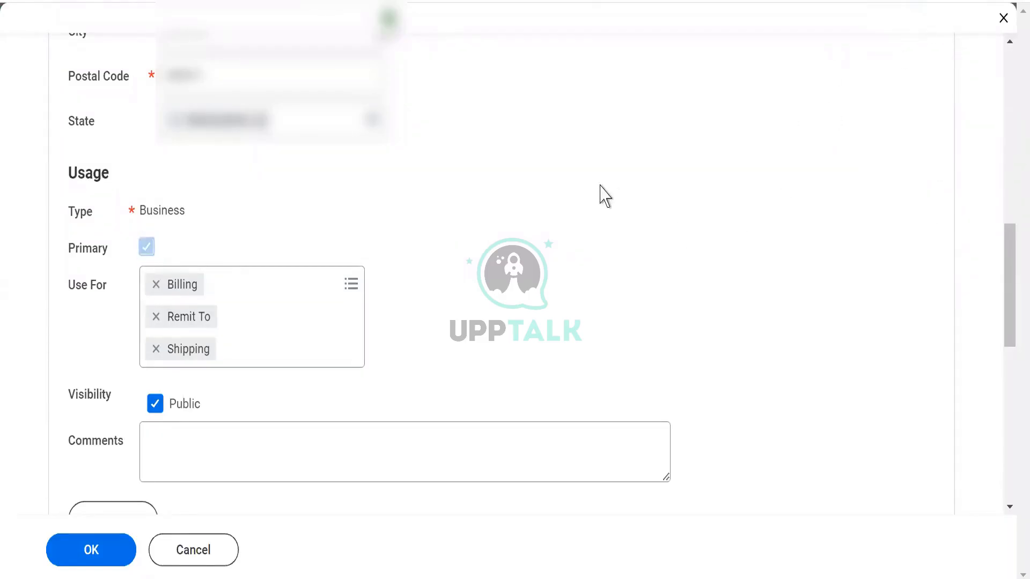
left_click(84, 552)
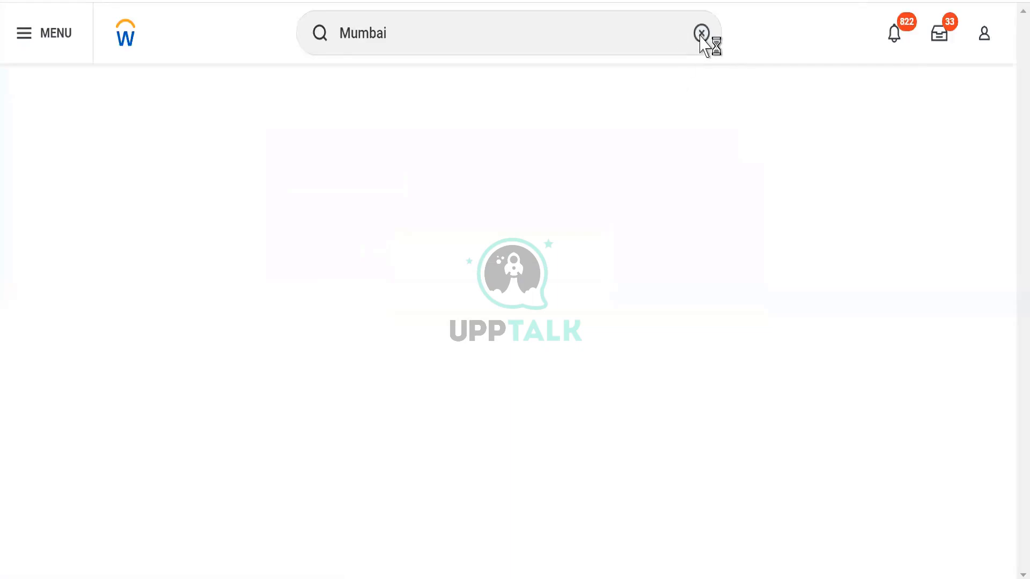
Search for WDE7_ and open the WDE7_Mumbai location.
left_click(701, 34)
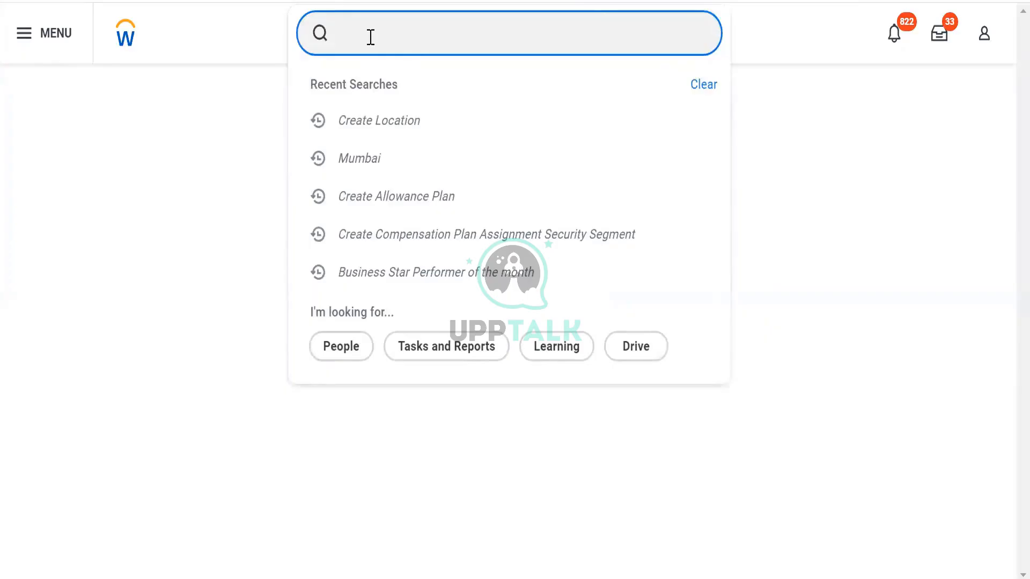
type("WDE7_")
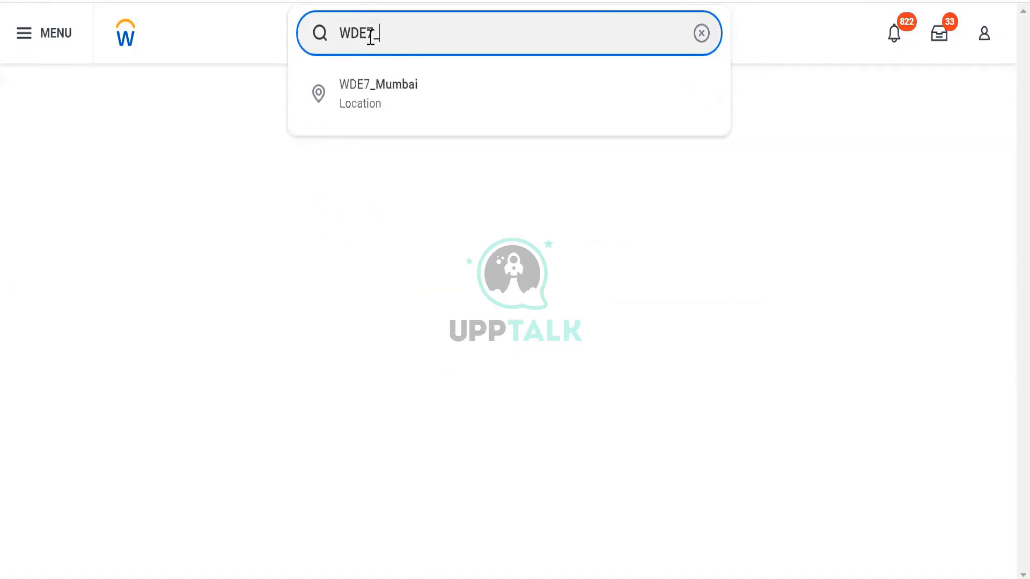
left_click(369, 86)
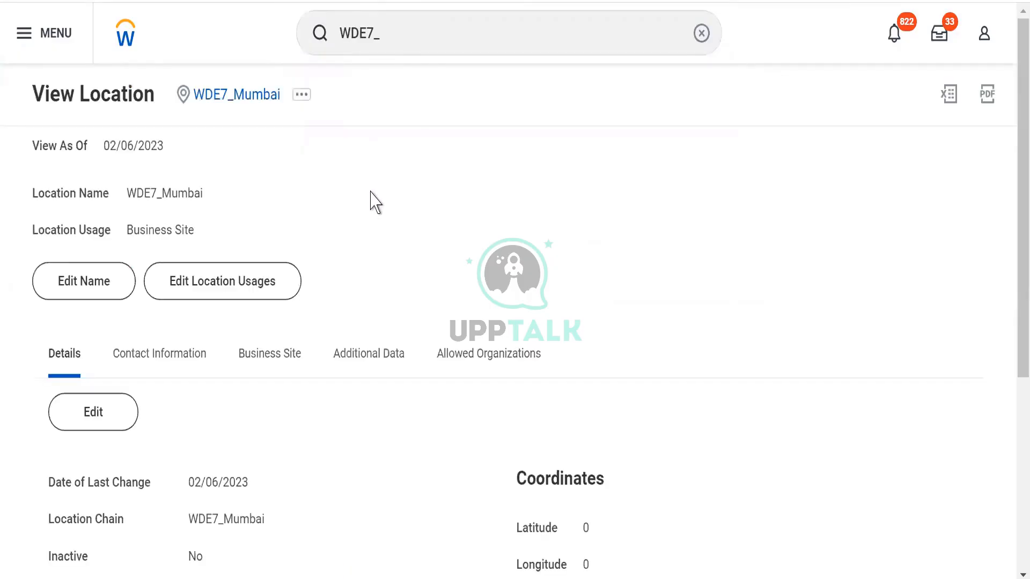
Review the location's details, business site and contact information, including the address's usage, visibility and effective date.
scroll(375, 203, "down", 3)
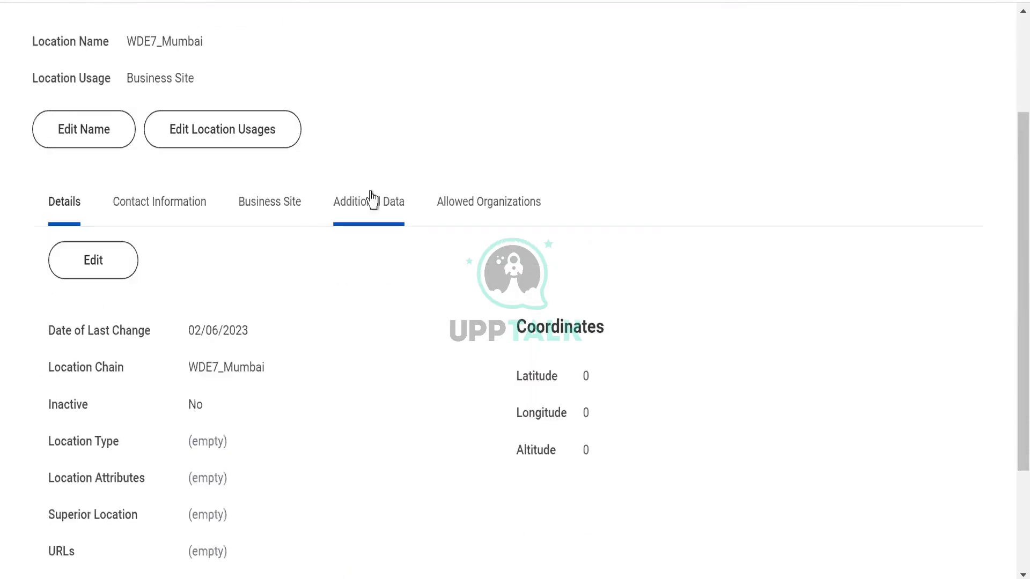
left_click(260, 212)
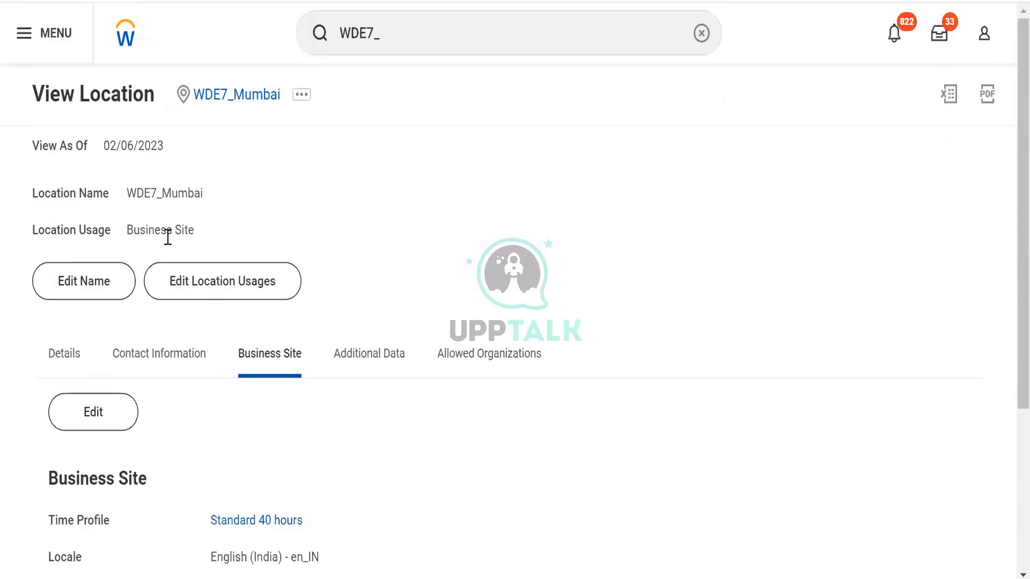
left_click(154, 362)
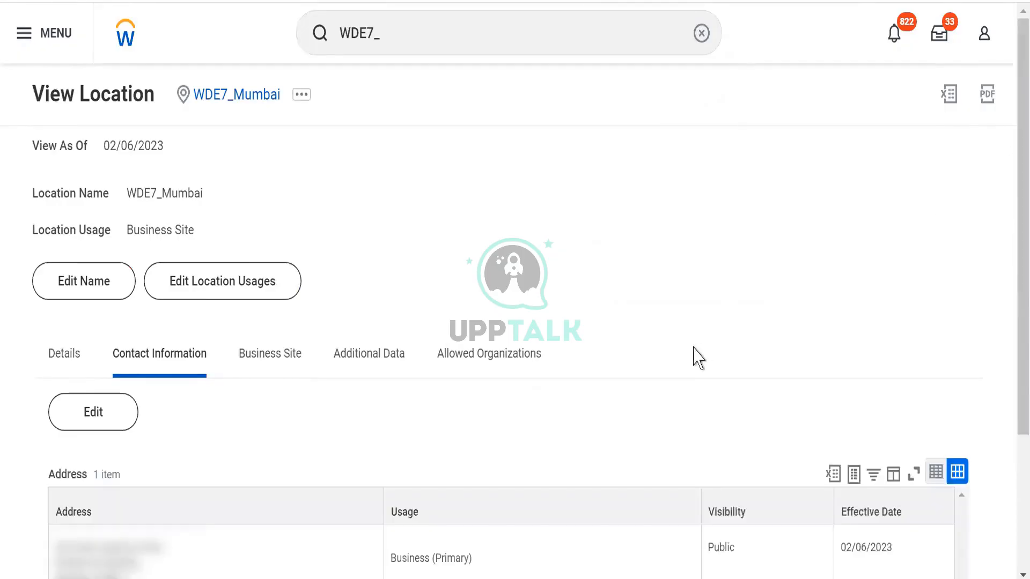
scroll(694, 356, "down", 3)
scroll(694, 356, "down", 1)
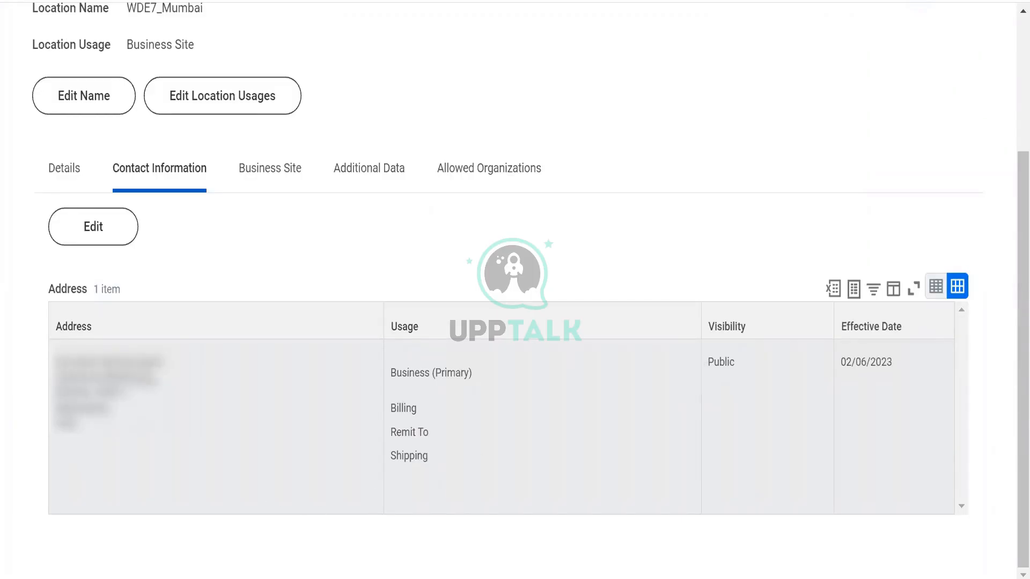
left_click(147, 435)
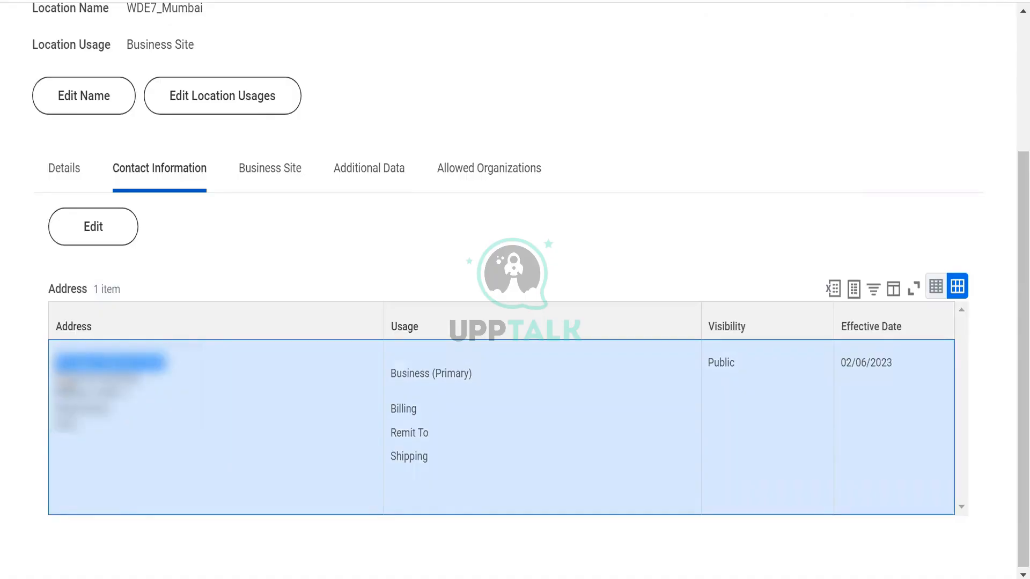
triple_click(455, 372)
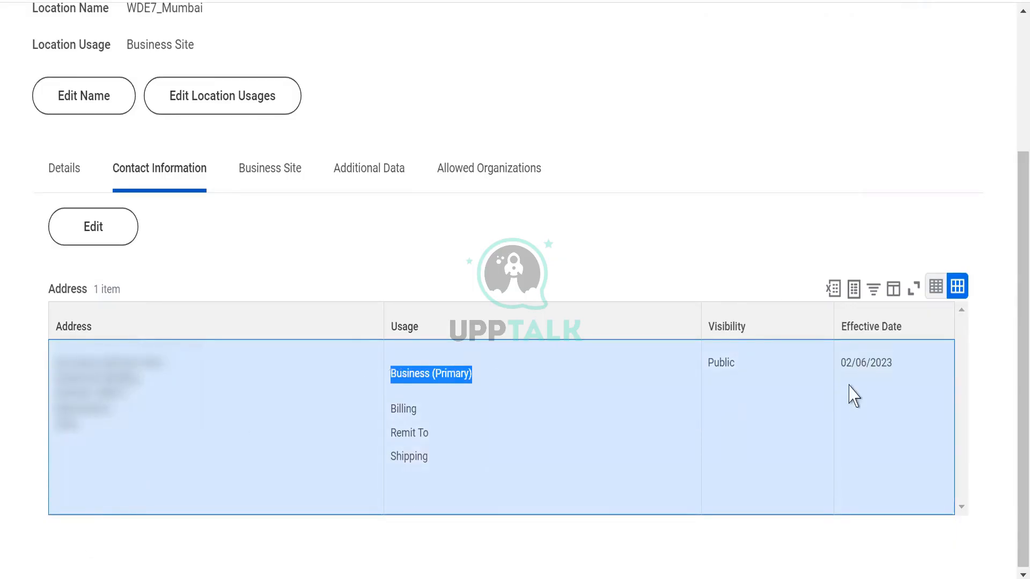
left_click_drag(1014, 288, 1011, 150)
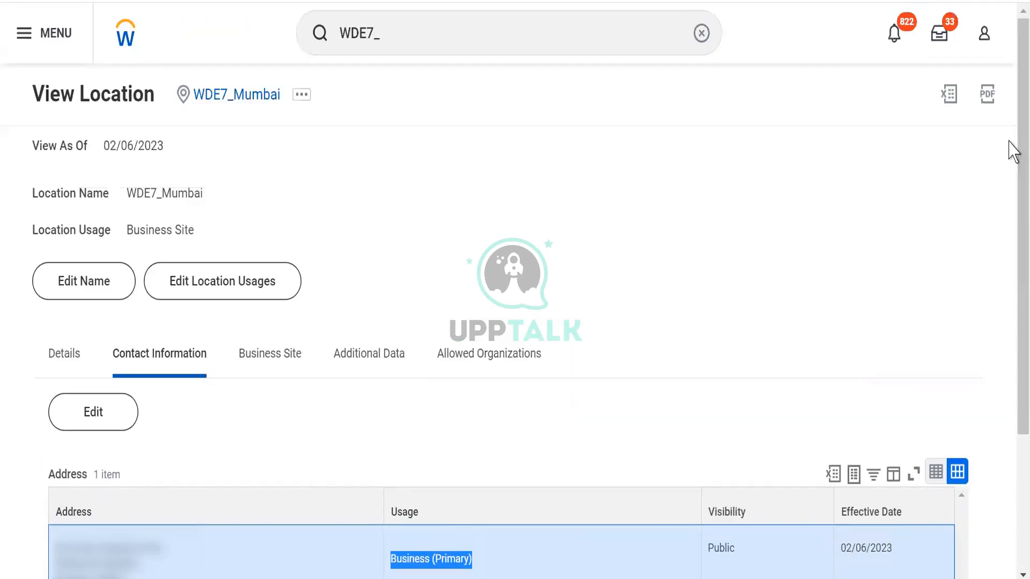
Edit the location's contact information and add a second address entry below the existing primary address.
left_click(89, 410)
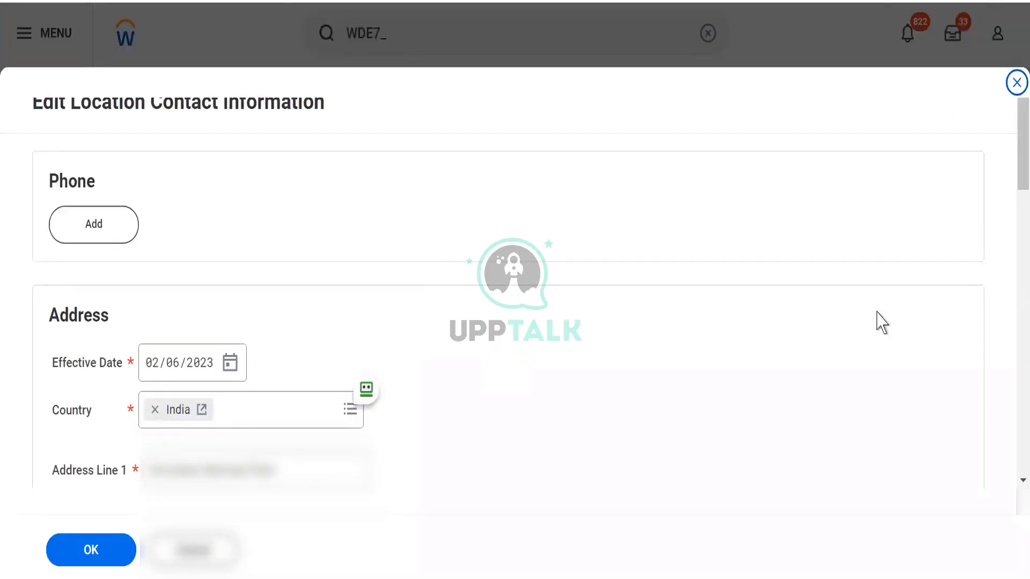
left_click_drag(1013, 161, 1012, 329)
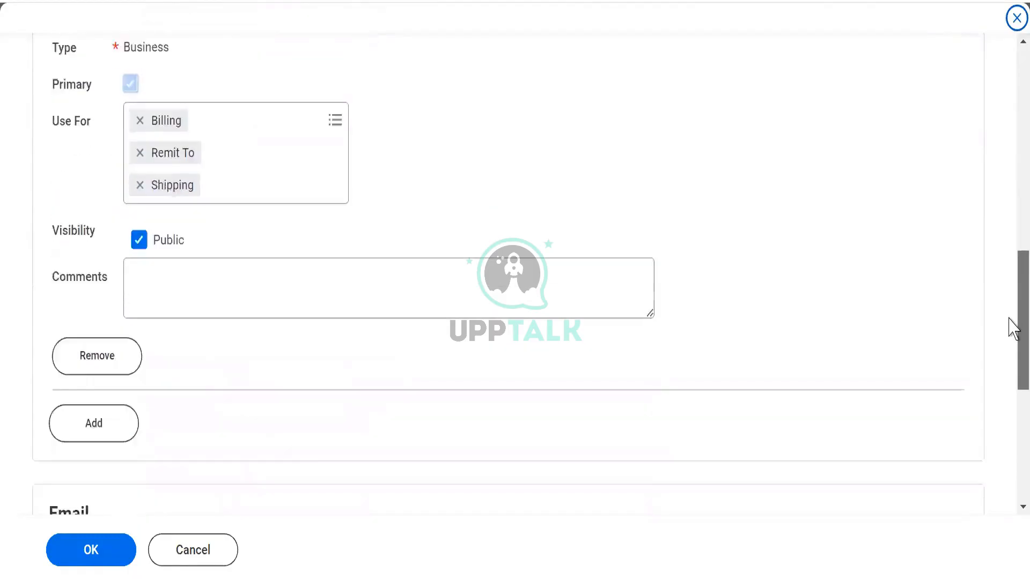
scroll(1011, 322, "down", 2)
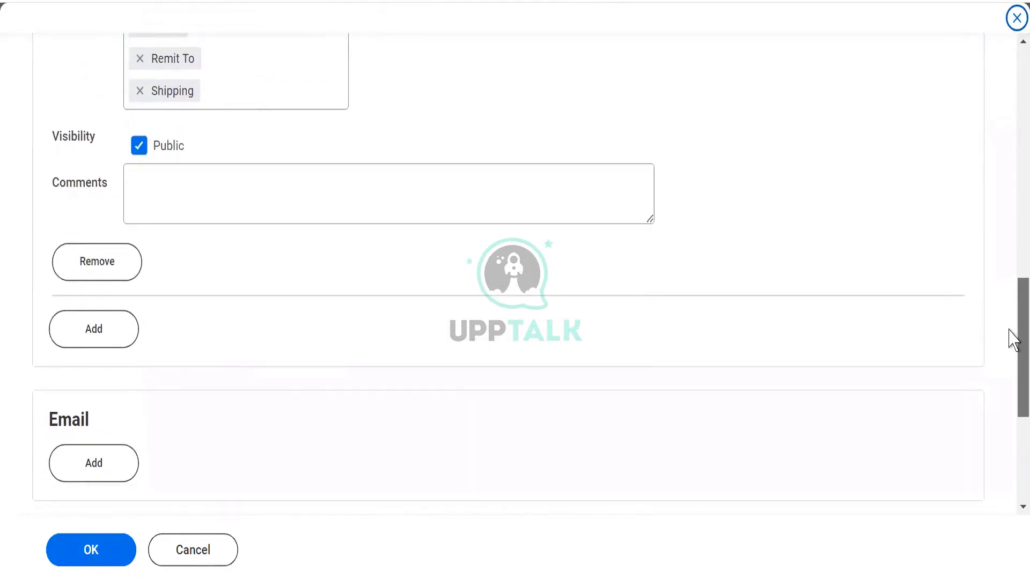
mouse_move(1008, 330)
left_mouse_down()
mouse_move(1009, 163)
mouse_move(1011, 315)
left_mouse_up()
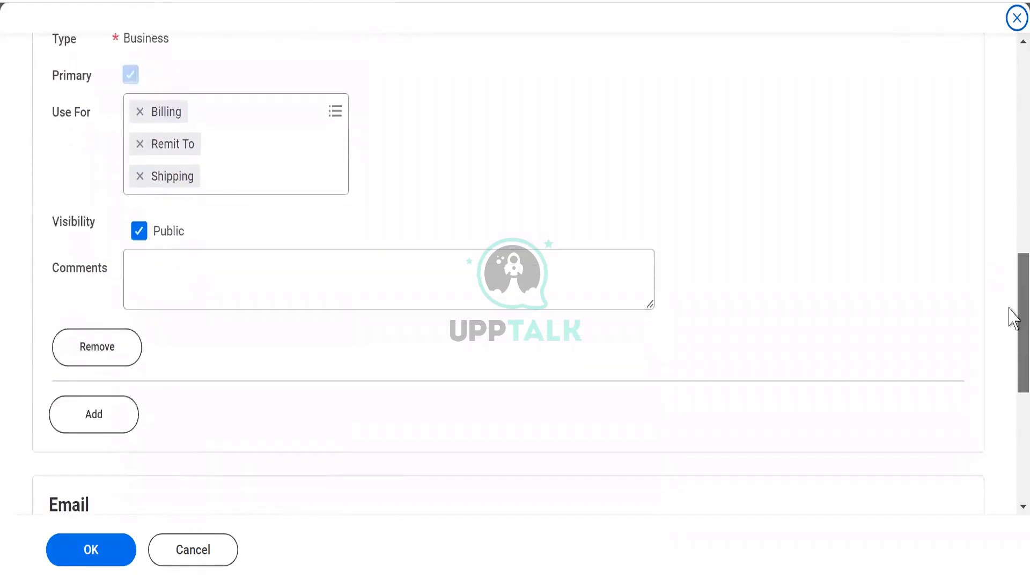
left_click(94, 402)
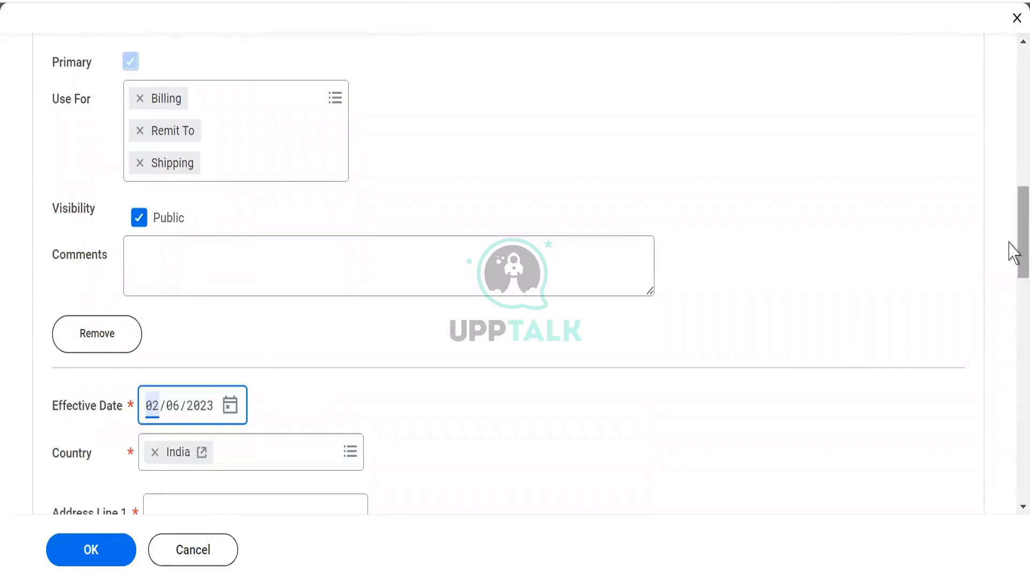
scroll(1008, 273, "down", 5)
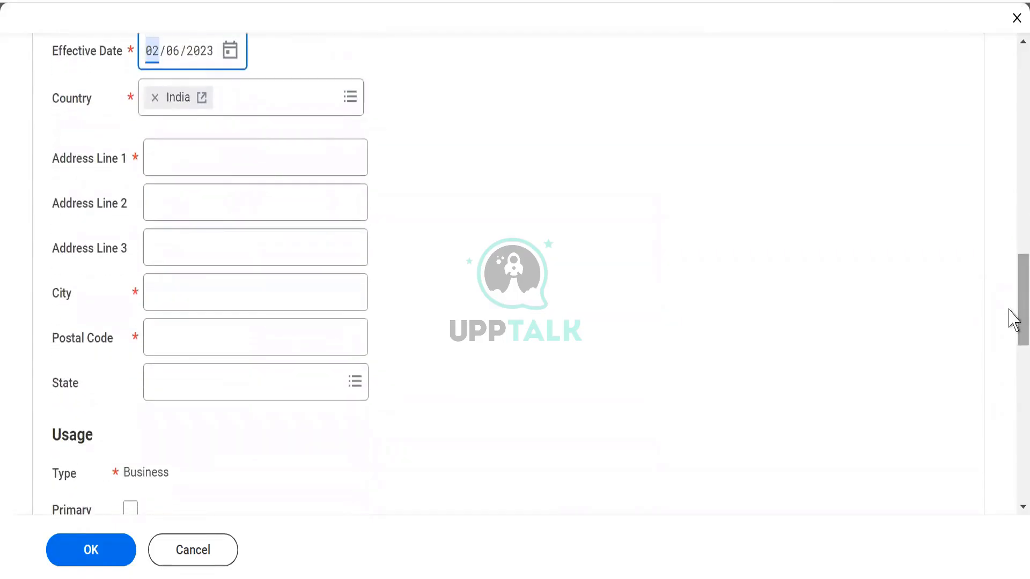
Fill in Address Line 1 and Address Line 2 of the second address.
left_click(163, 153)
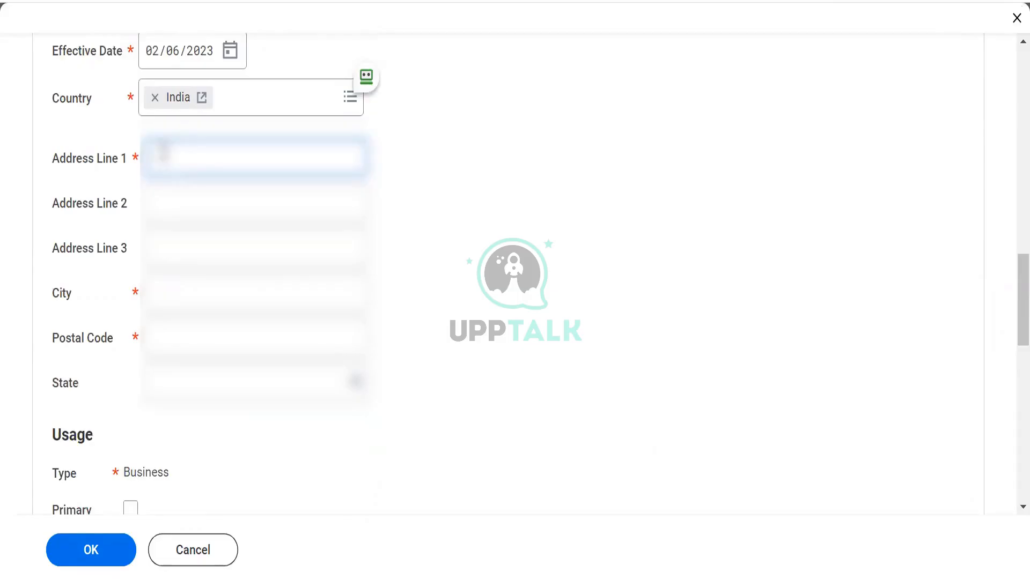
type("abces")
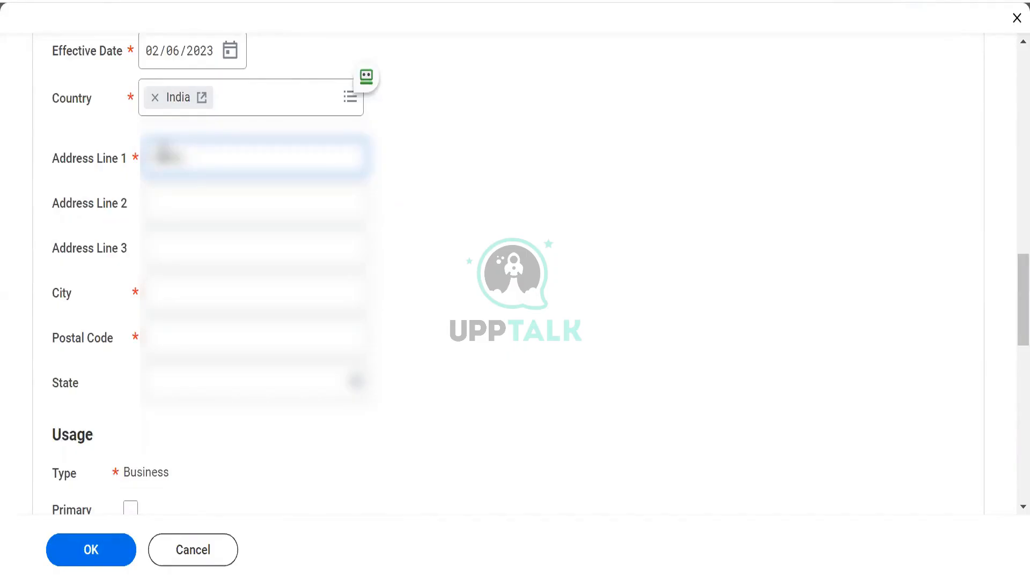
type("Data")
key("Tab")
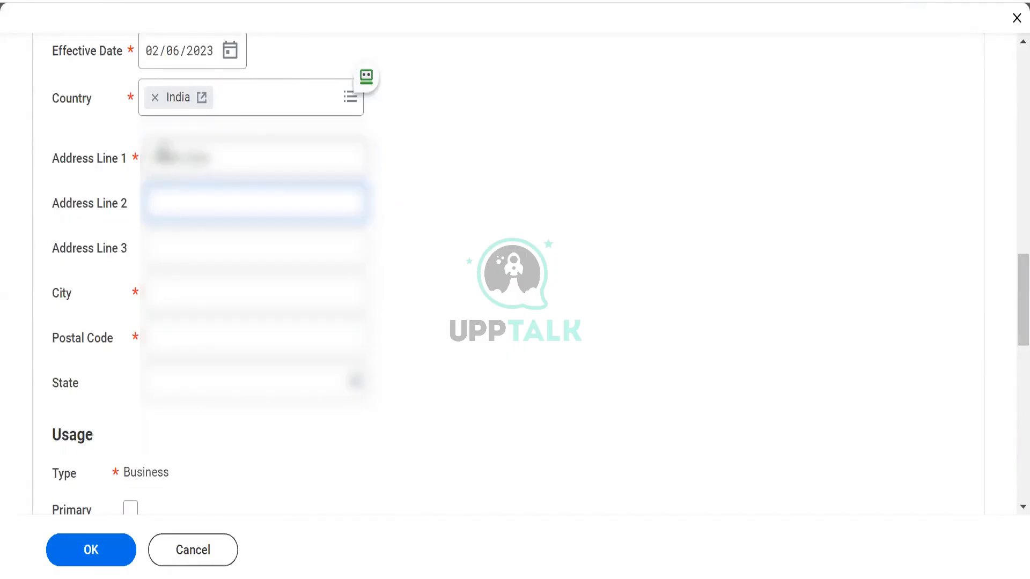
type("New Delhiing")
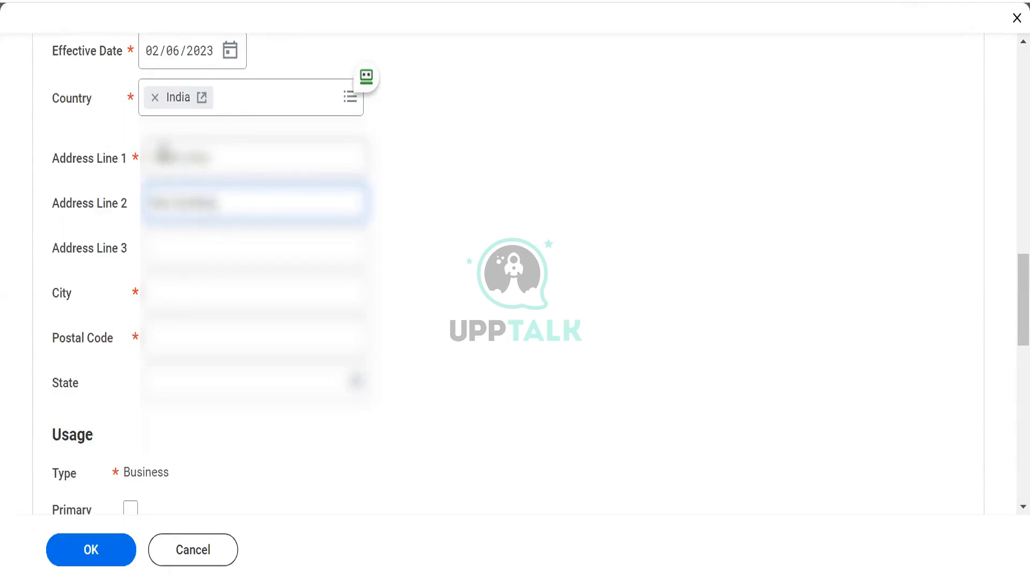
Enter the city and postal code for the second address, leaving Address Line 3 blank.
key("Tab")
key("Tab")
type("Mumbai")
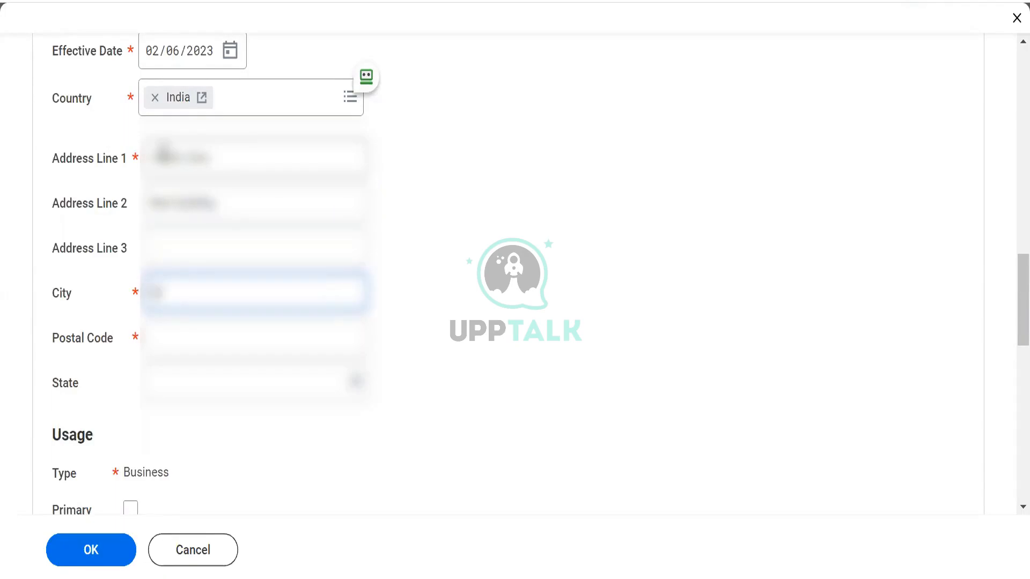
key("Tab")
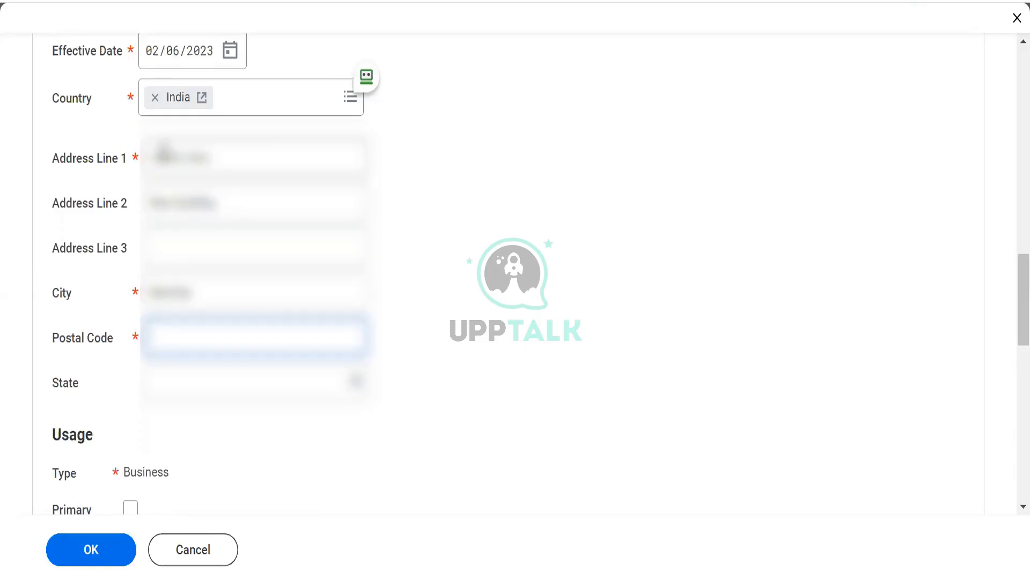
type("400")
key("BackSpace")
type("0001")
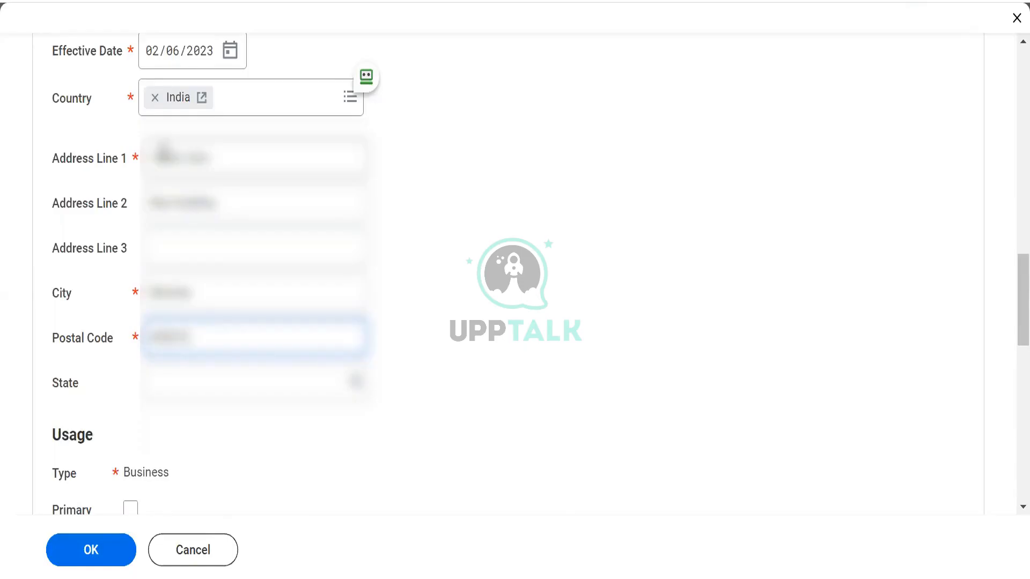
Select the state for the second address and save the location's contact information with Billing, Remit To and Shipping usage.
left_click(188, 377)
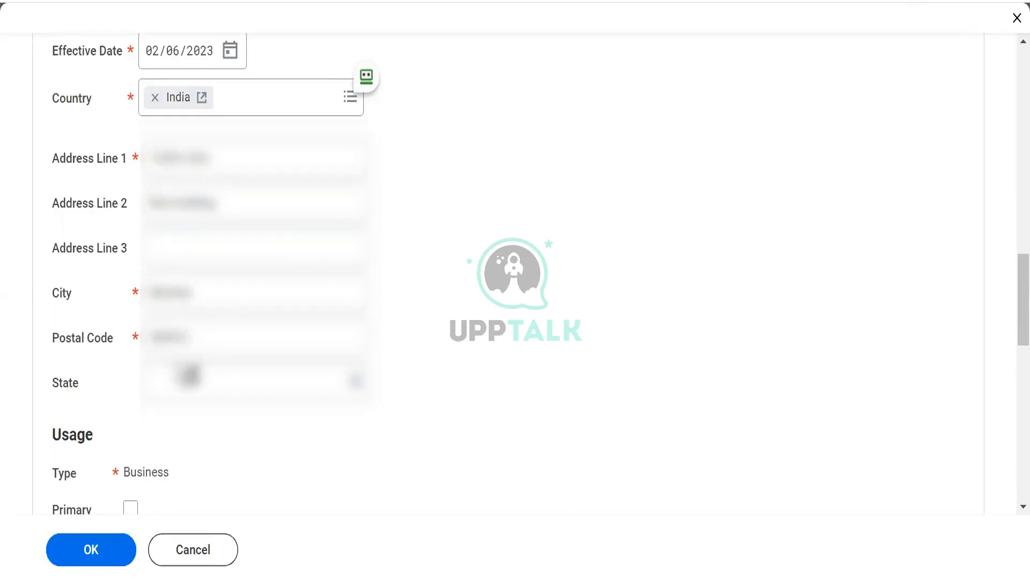
left_click(176, 378)
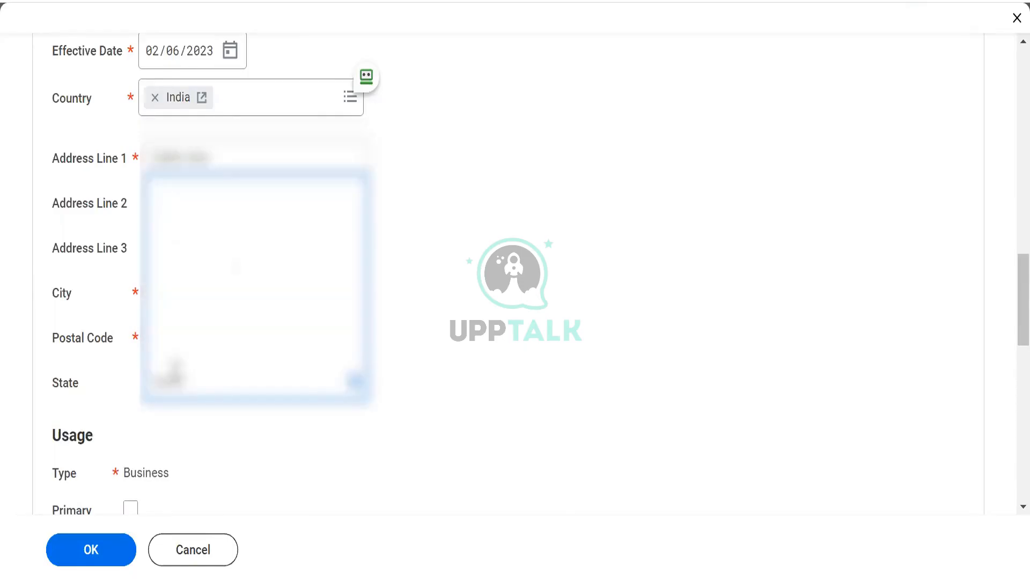
type("maharashtra")
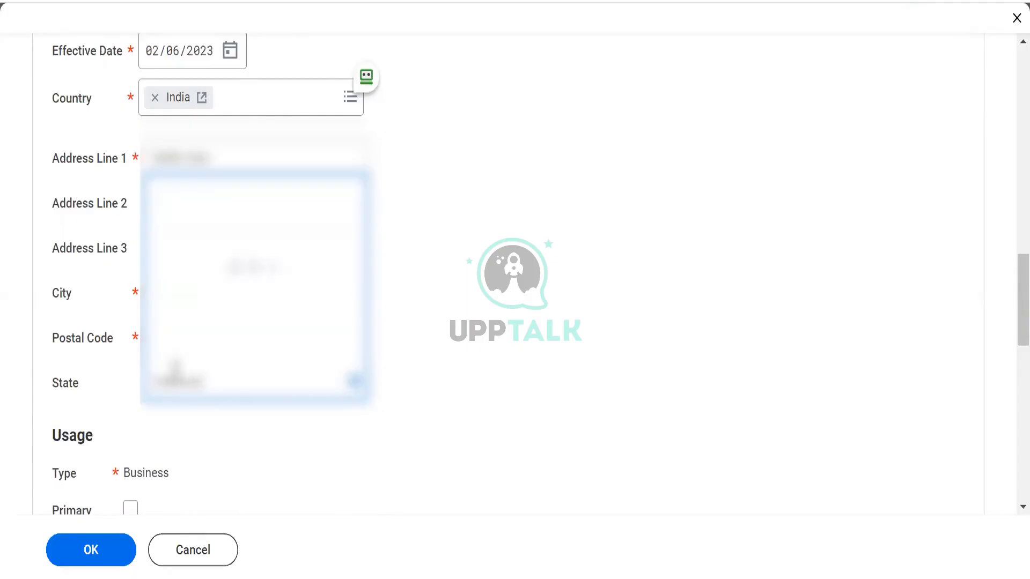
key("BackSpace")
key("BackSpace")
key("BackSpace")
key("BackSpace")
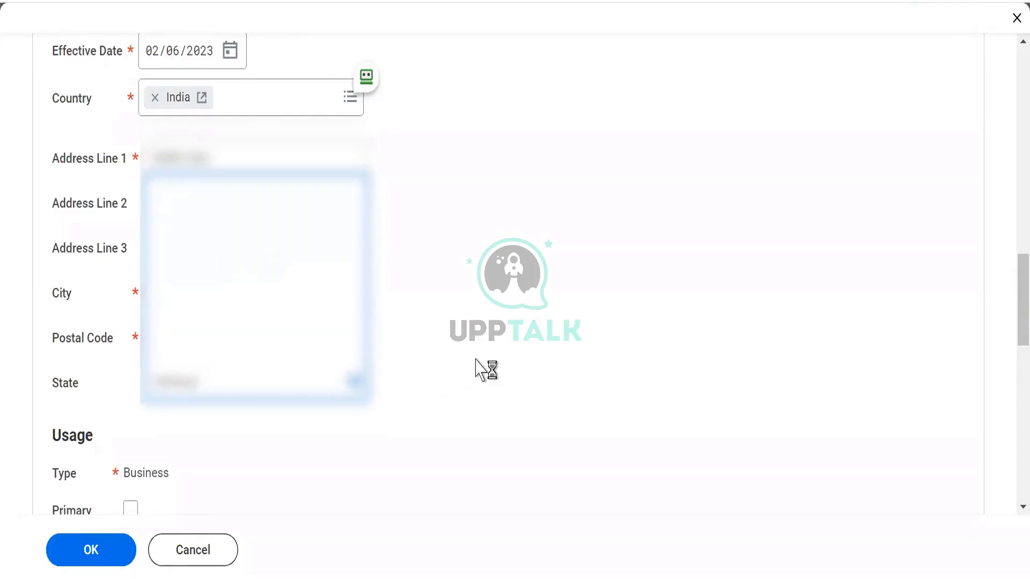
key("BackSpace")
key("BackSpace")
key("BackSpace")
left_click(162, 207)
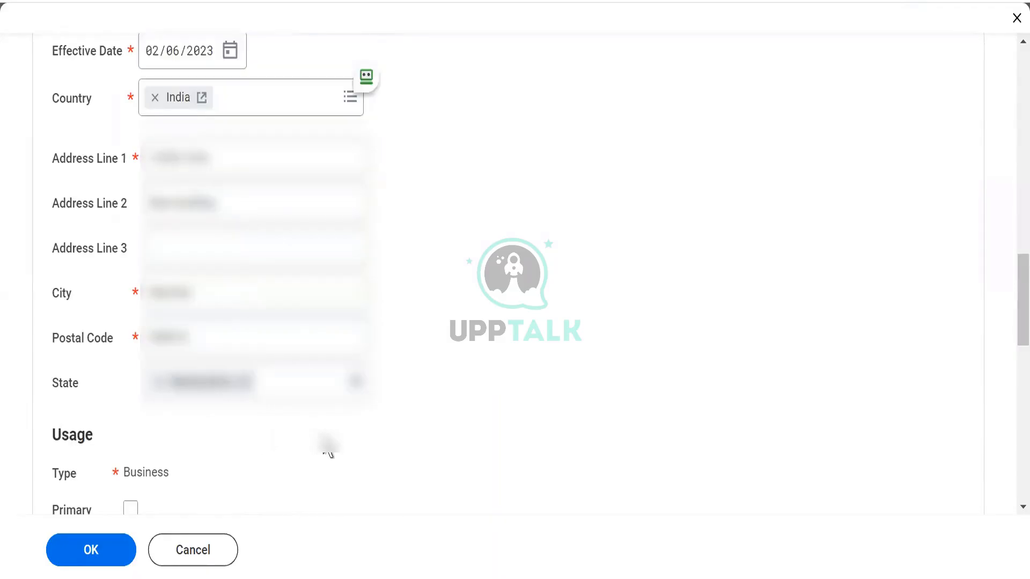
scroll(328, 445, "down", 2)
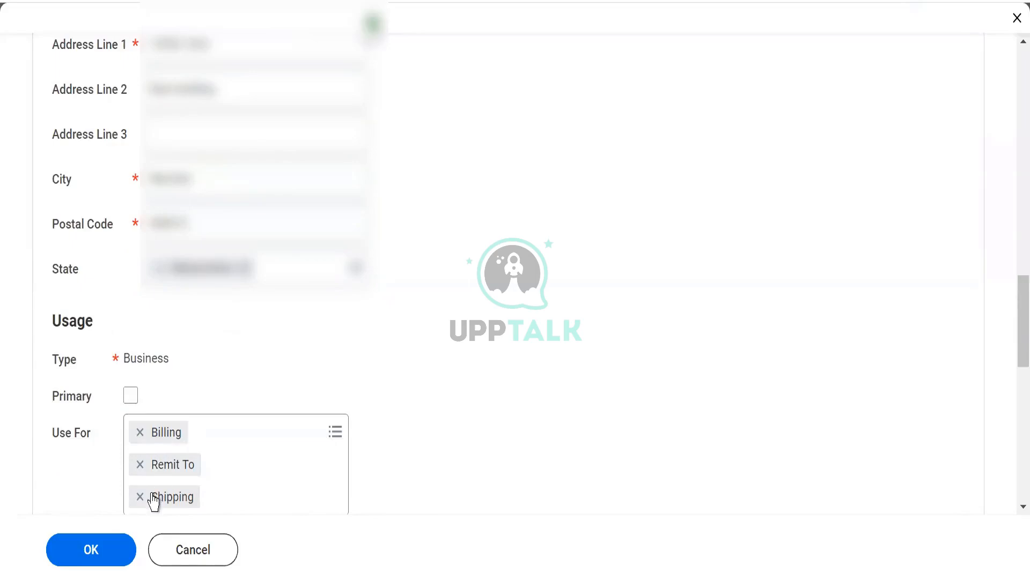
left_click(75, 556)
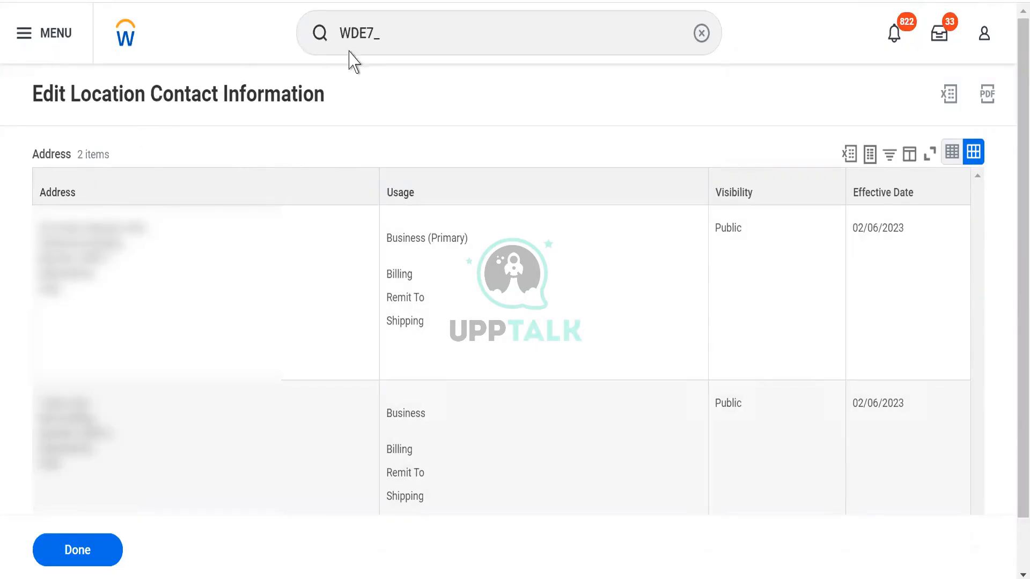
Search for WDE7_mumbai, extend the search to more categories, and open the WDE7_Mumbai location.
left_click(398, 42)
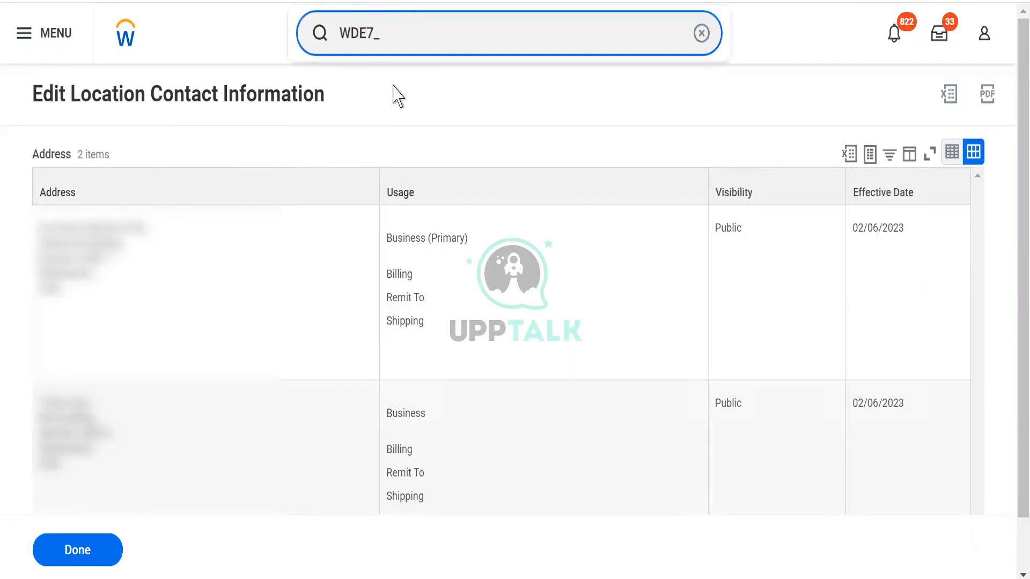
type("mumbai")
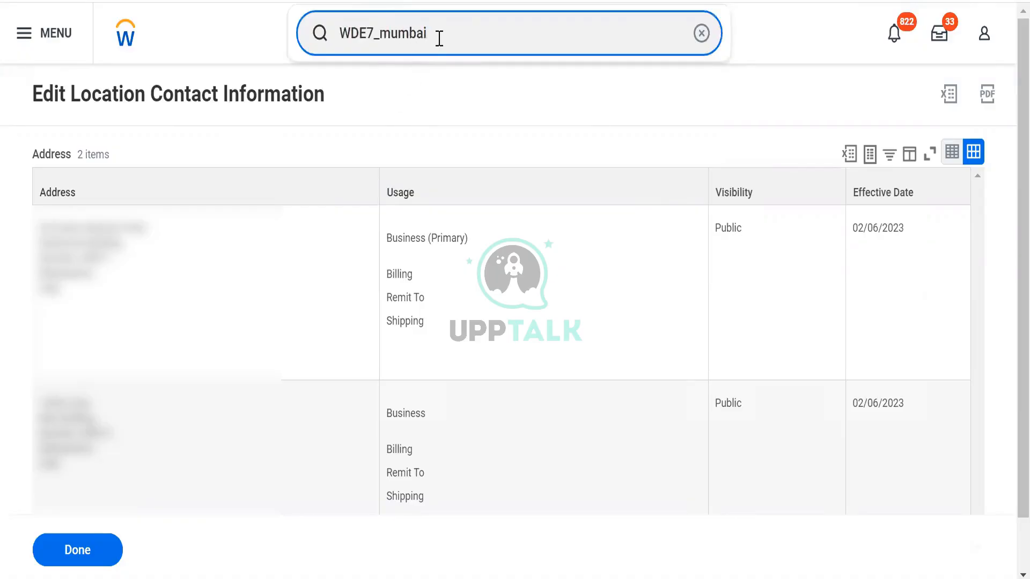
key("Return")
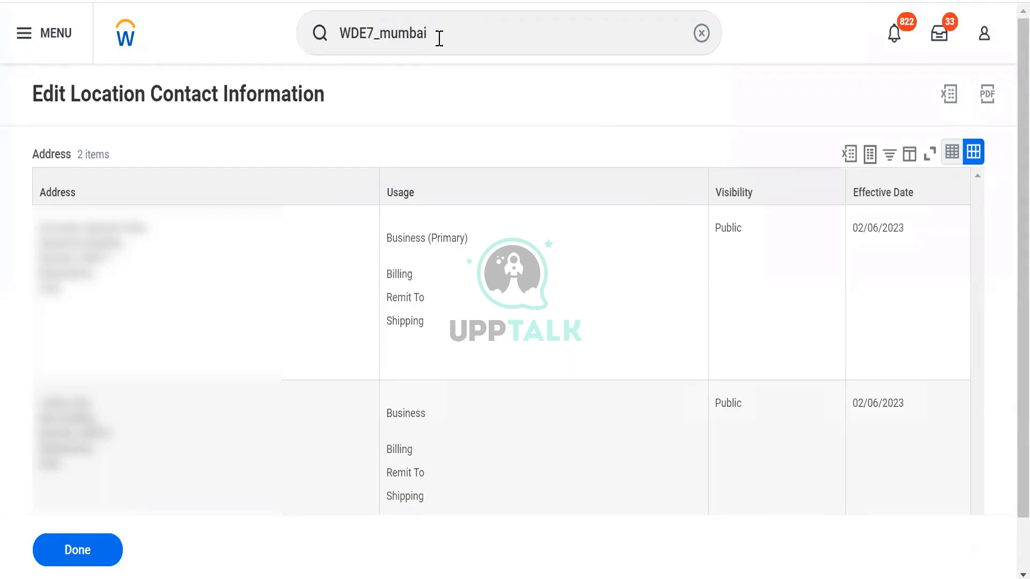
key("Return")
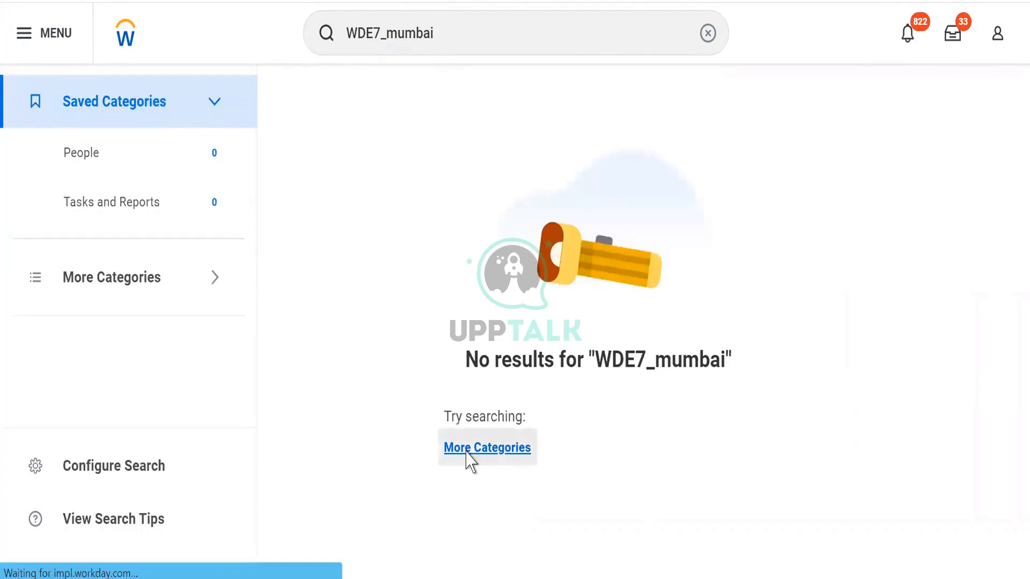
left_click(466, 455)
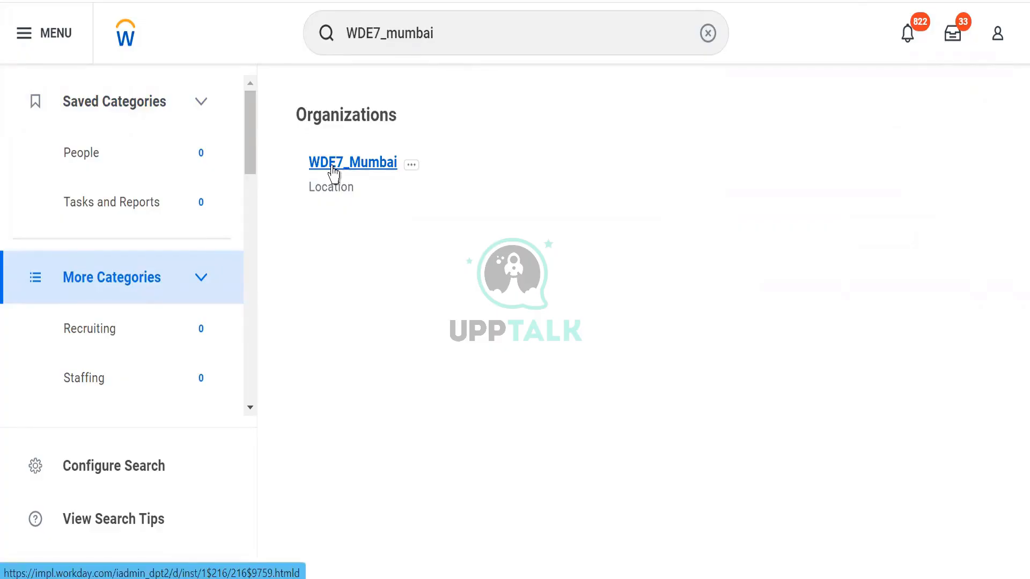
left_click(333, 163)
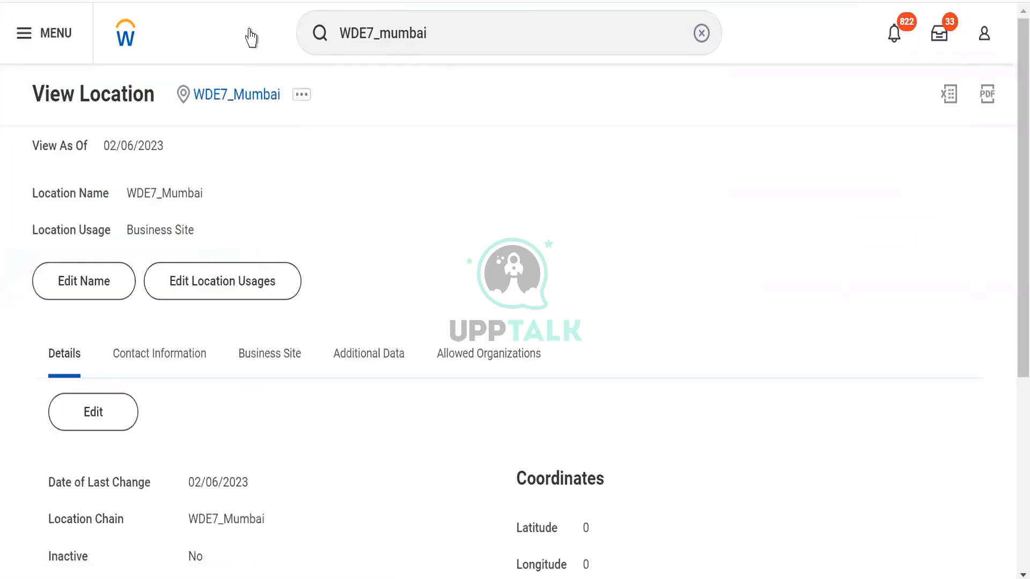
Examine the editable location details of WDE7_Mumbai, including what Location Attributes are for, and leave without changing anything.
left_click(88, 417)
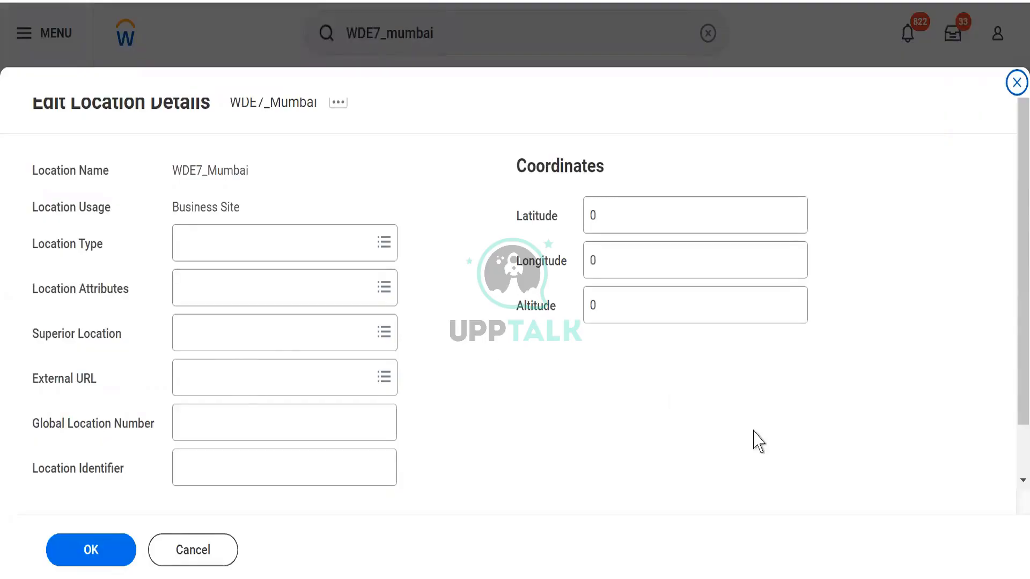
left_click_drag(1010, 245, 1009, 338)
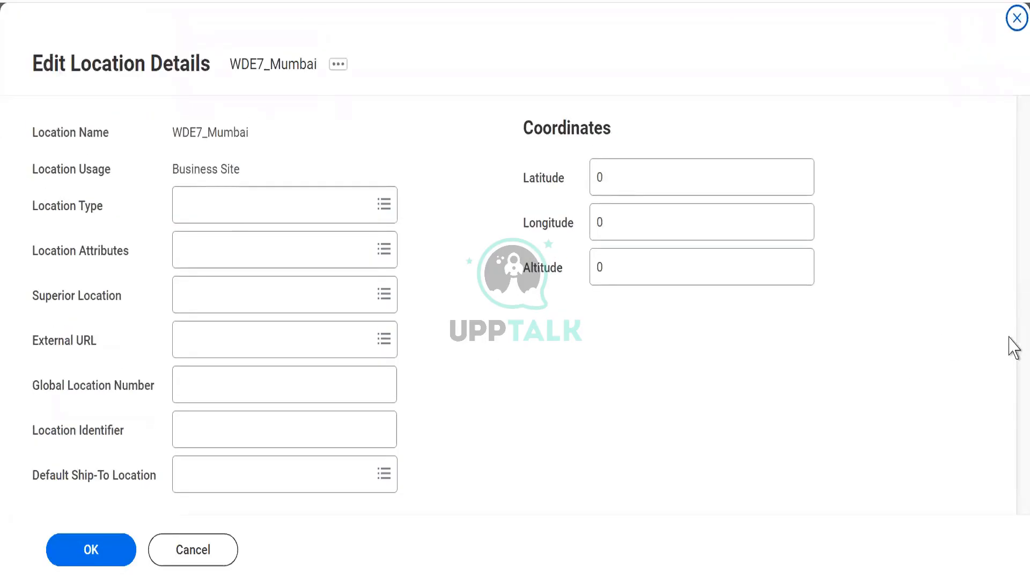
left_click(172, 547)
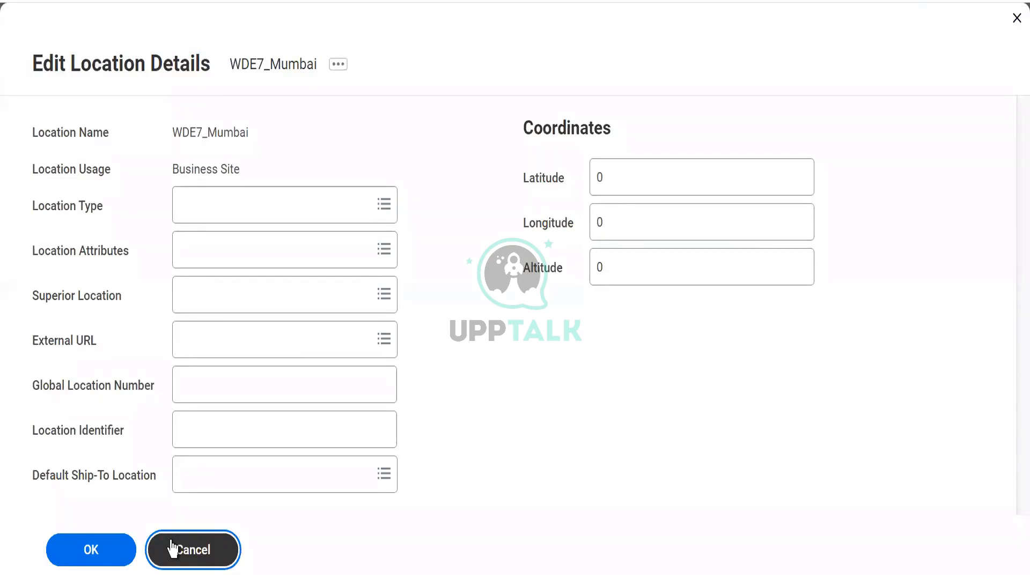
left_click(171, 548)
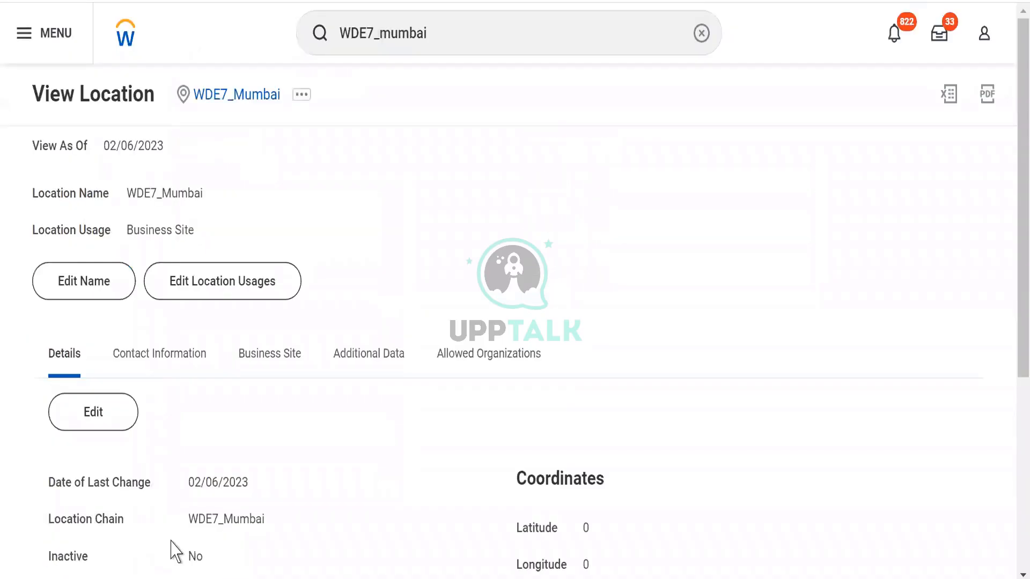
left_click(84, 424)
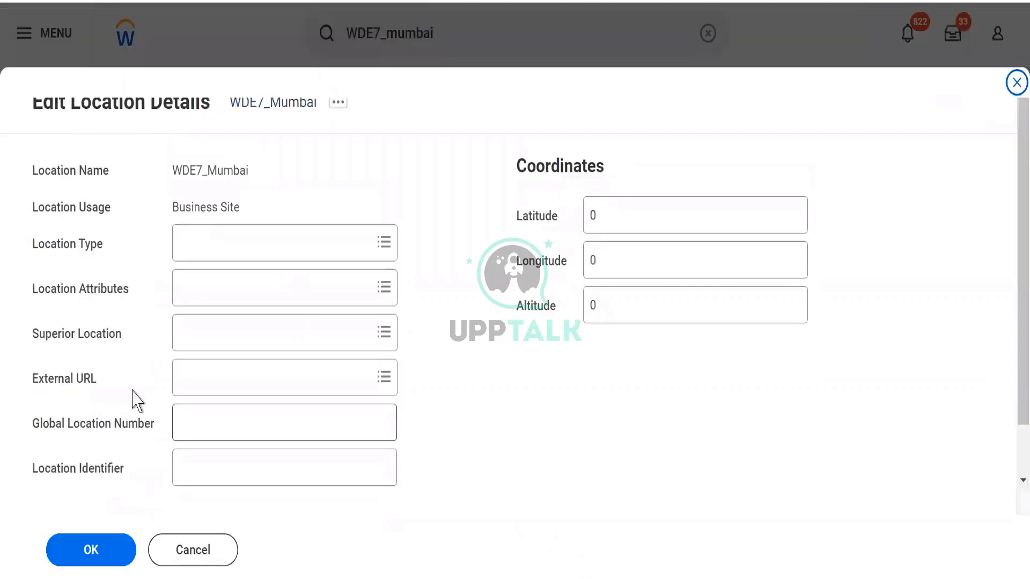
left_click(185, 551)
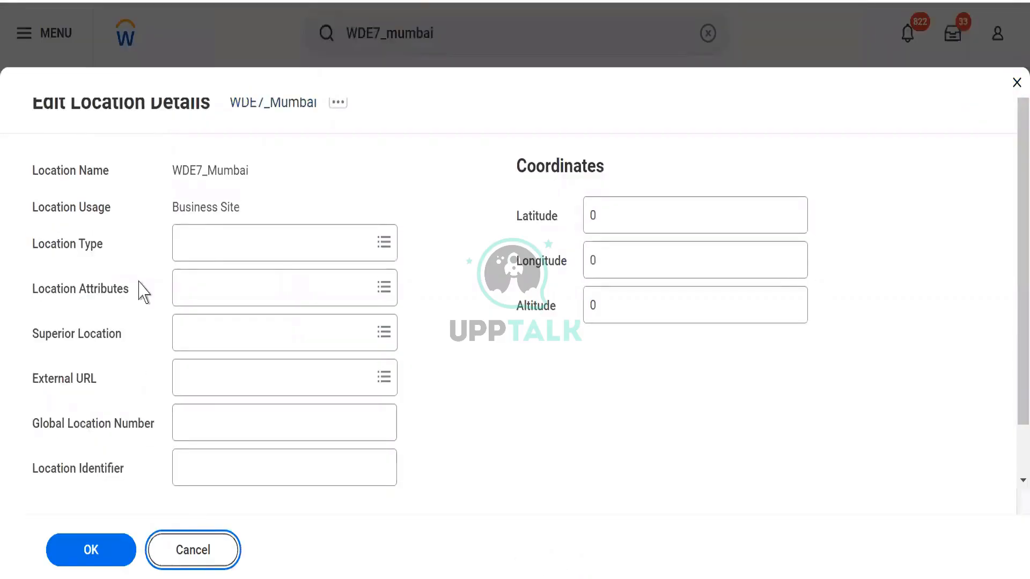
mouse_move(144, 294)
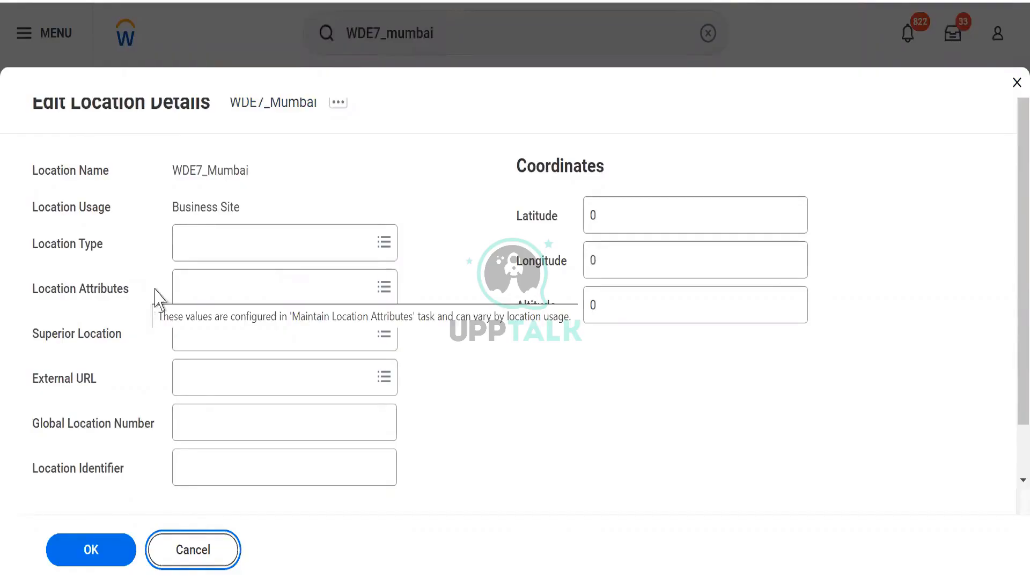
left_click(197, 549)
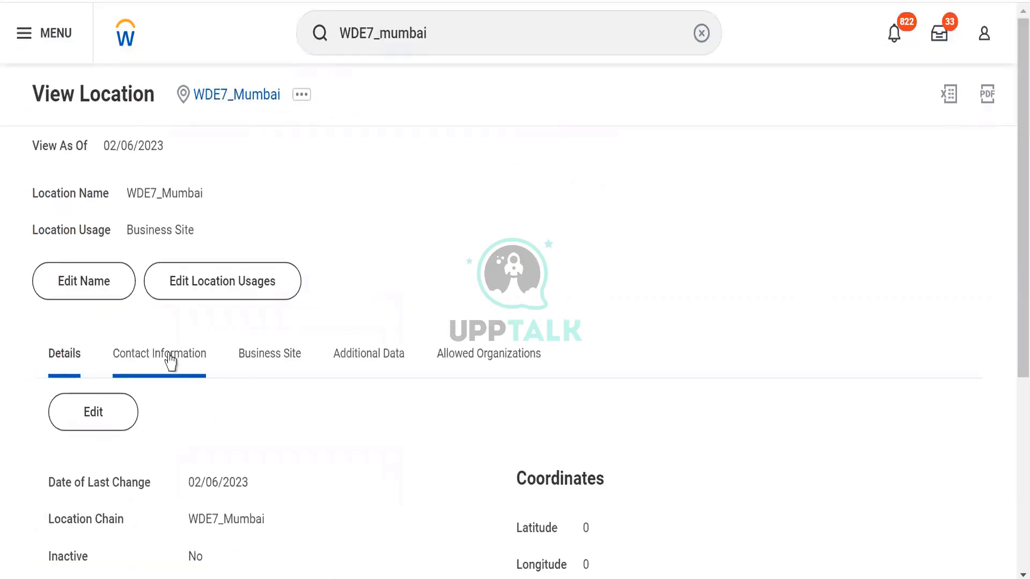
Edit the location's contact information to make the second address the primary one, and save the change.
left_click(170, 361)
left_click(90, 412)
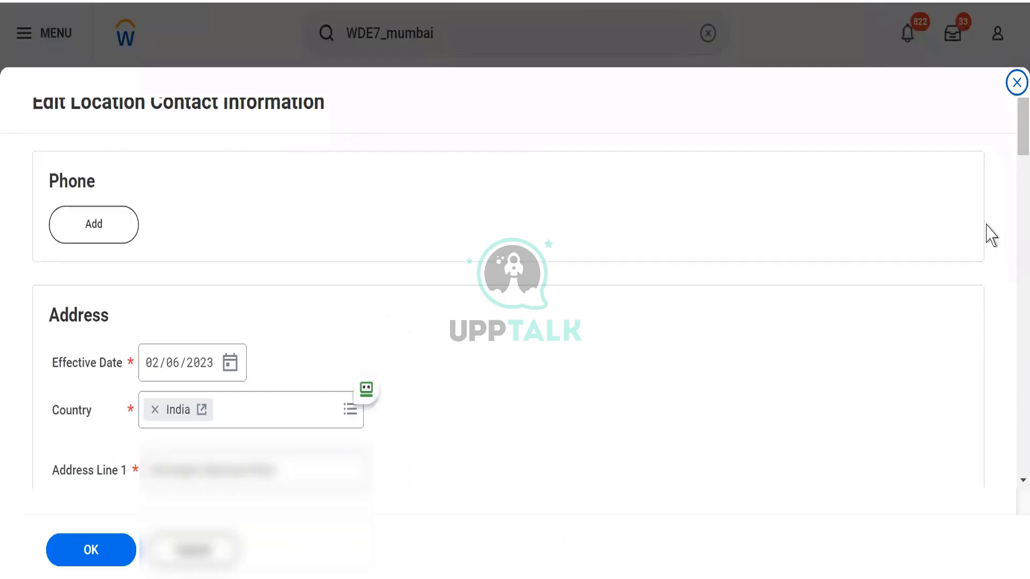
scroll(1009, 134, "down", 5)
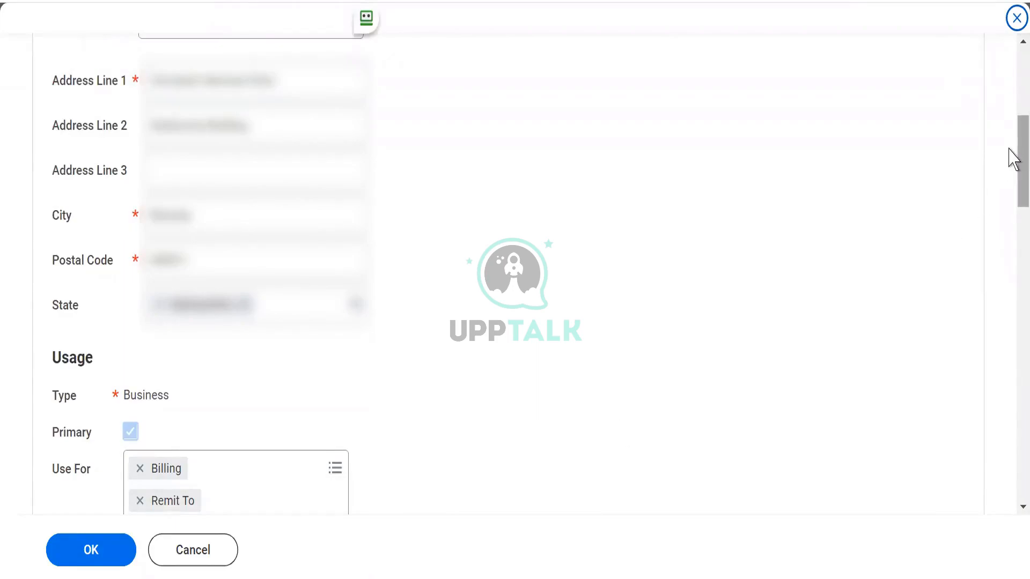
left_click_drag(1014, 160, 1014, 333)
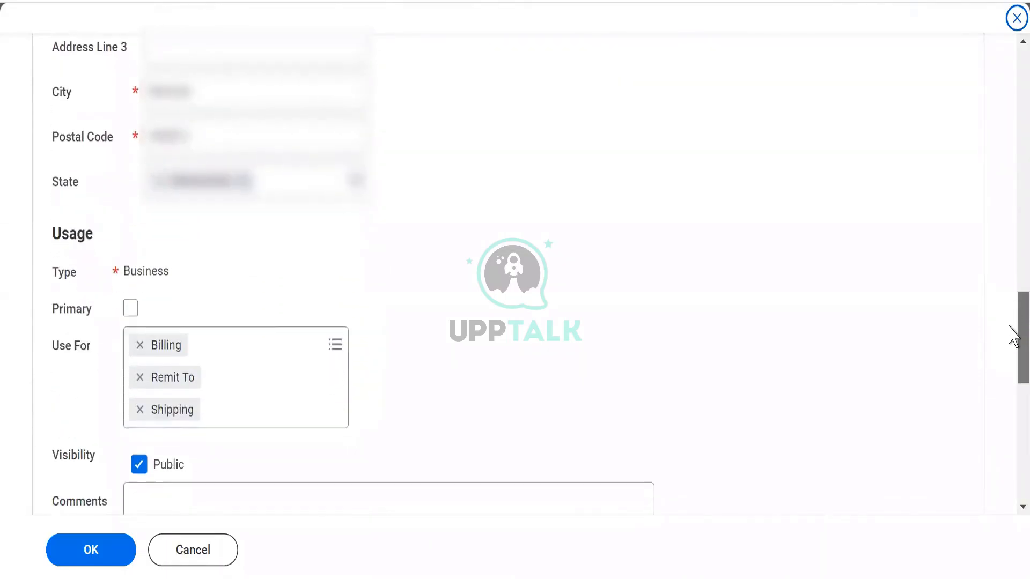
left_click(130, 306)
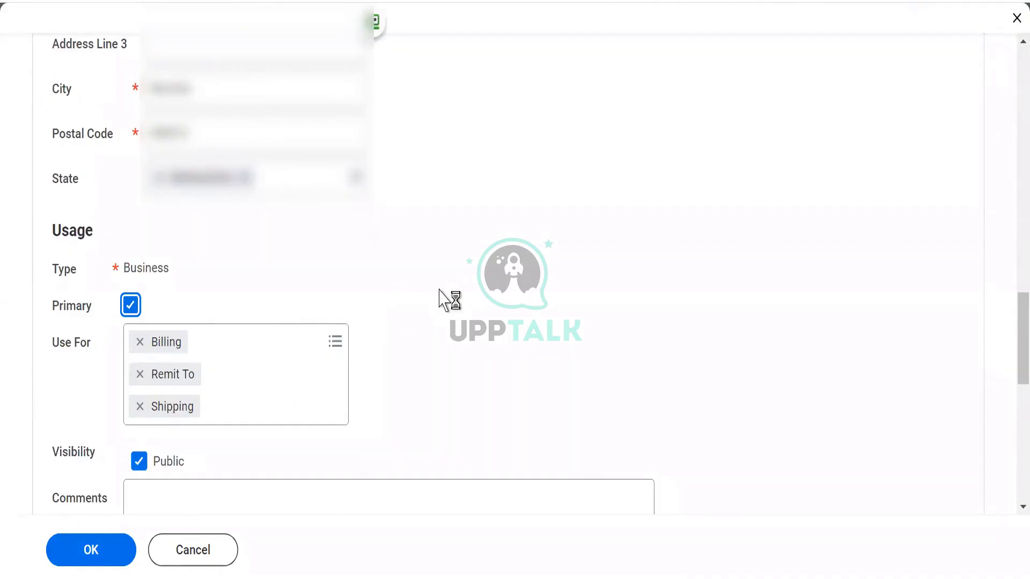
left_click_drag(1007, 340, 970, 155)
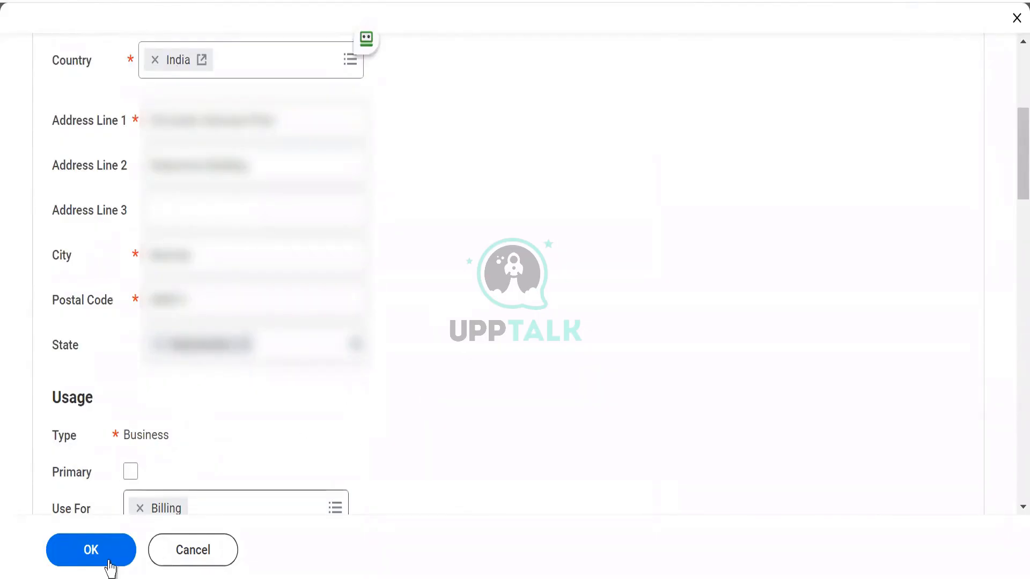
left_click(77, 551)
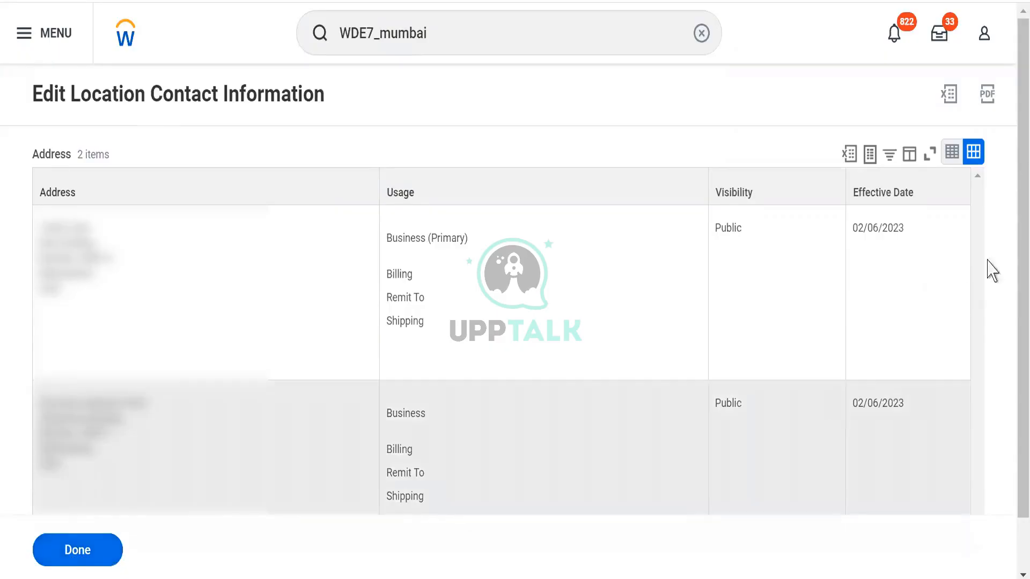
Repeat the search for WDE7_mumbai across more categories and reopen the WDE7_Mumbai location.
left_click_drag(1018, 312, 1018, 88)
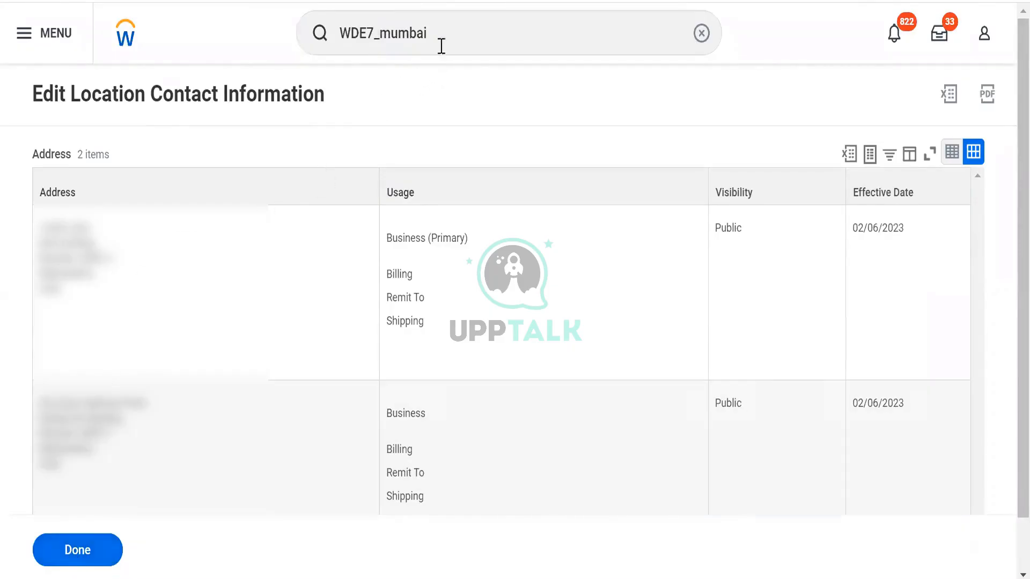
left_click(446, 39)
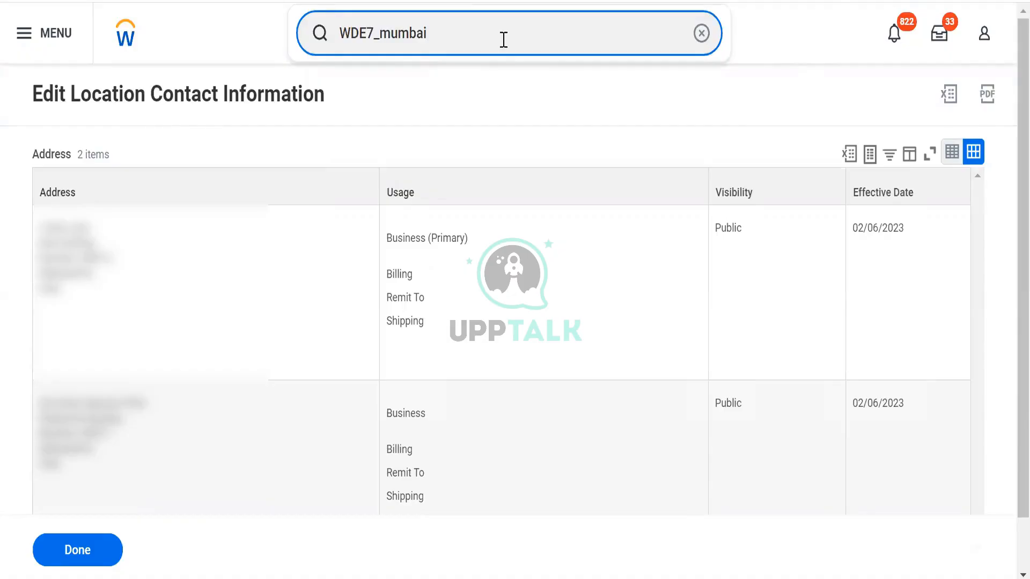
key("Return")
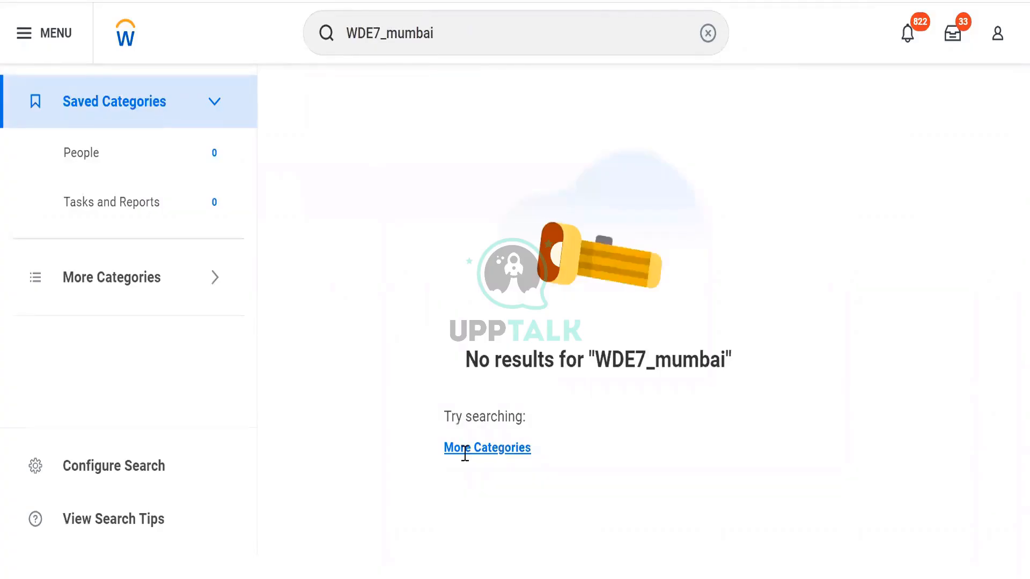
left_click(472, 449)
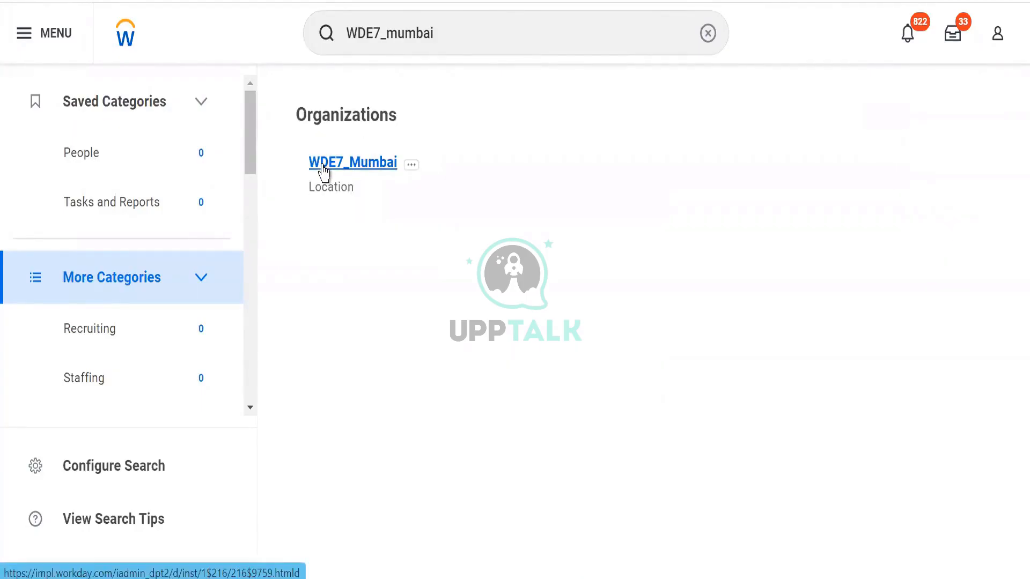
left_click(323, 171)
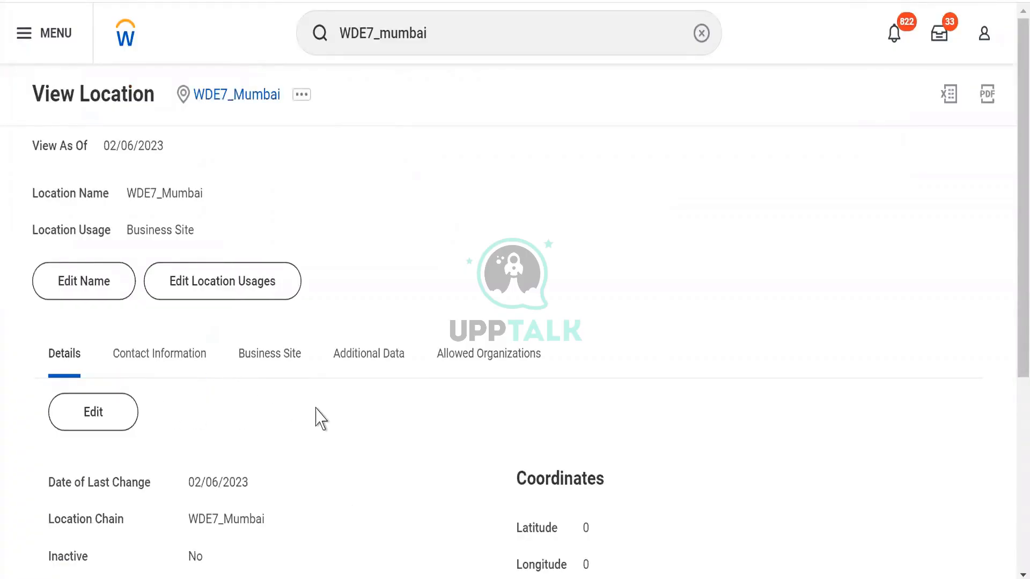
Review the location's details from its inactive status and location type to its default ship-to location and coordinates.
scroll(320, 418, "down", 5)
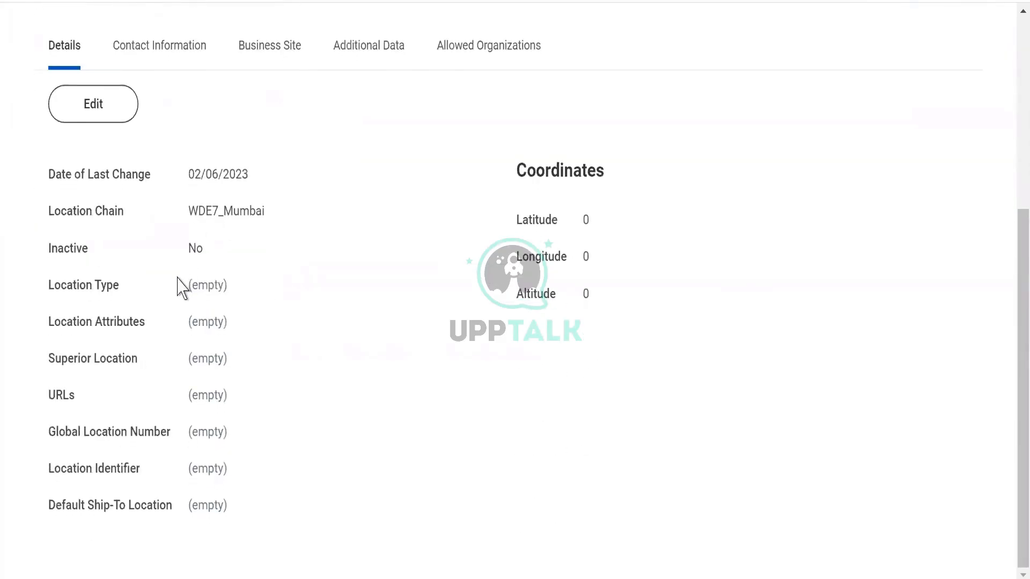
left_click_drag(268, 319, 336, 526)
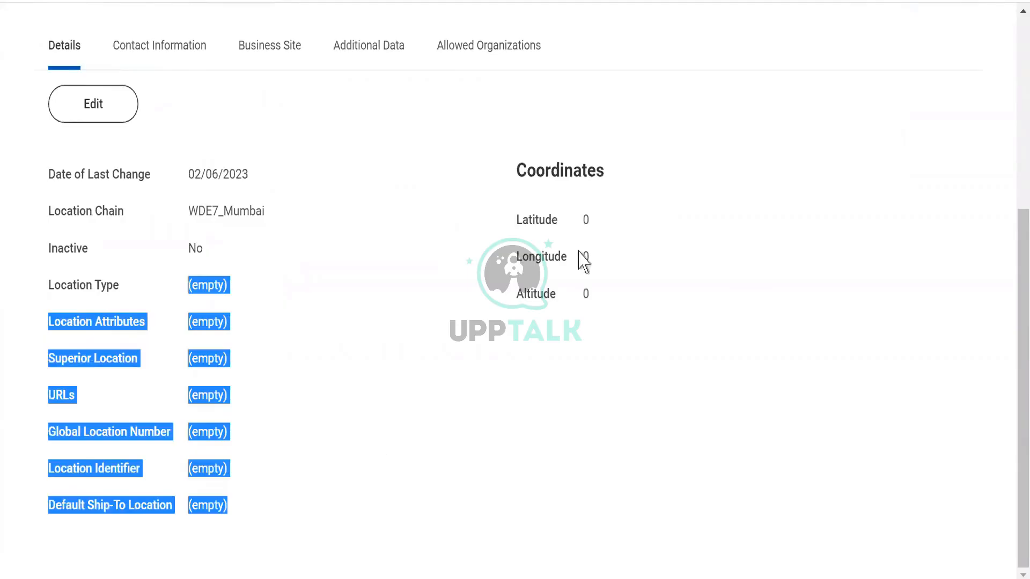
left_click(670, 337, "shift")
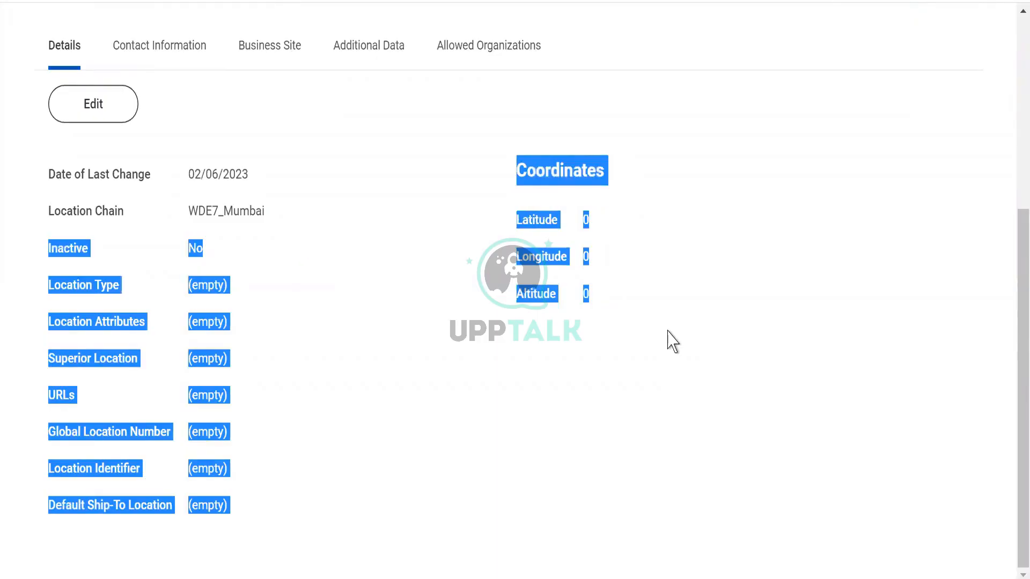
scroll(671, 341, "up", 3)
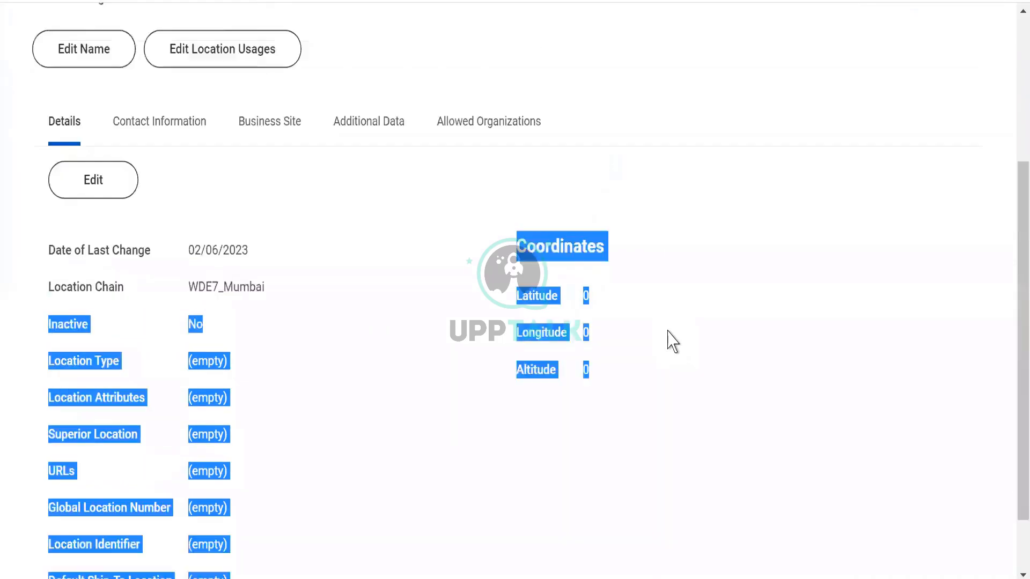
scroll(671, 341, "down", 2)
scroll(671, 341, "down", 2)
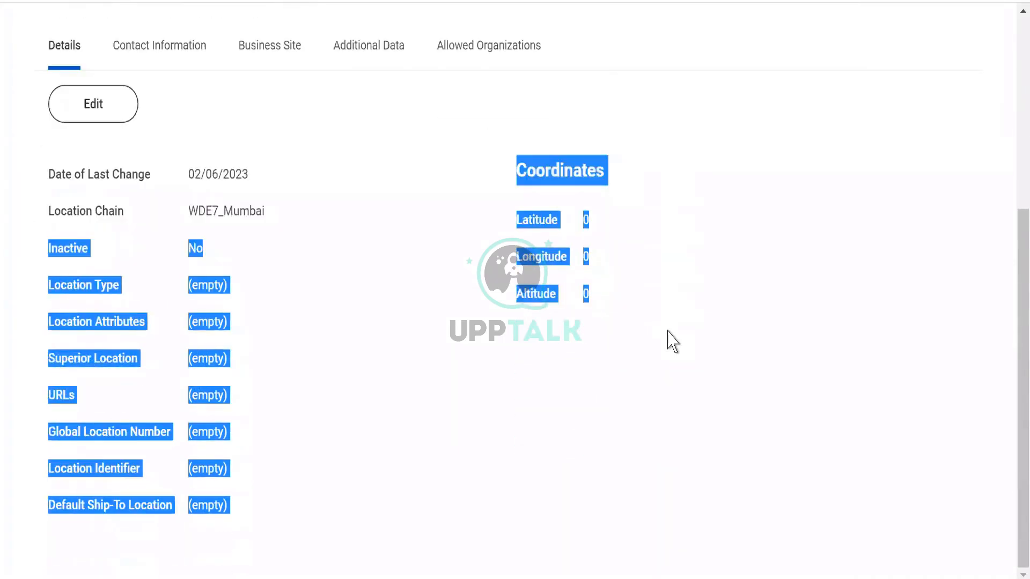
scroll(671, 341, "up", 3)
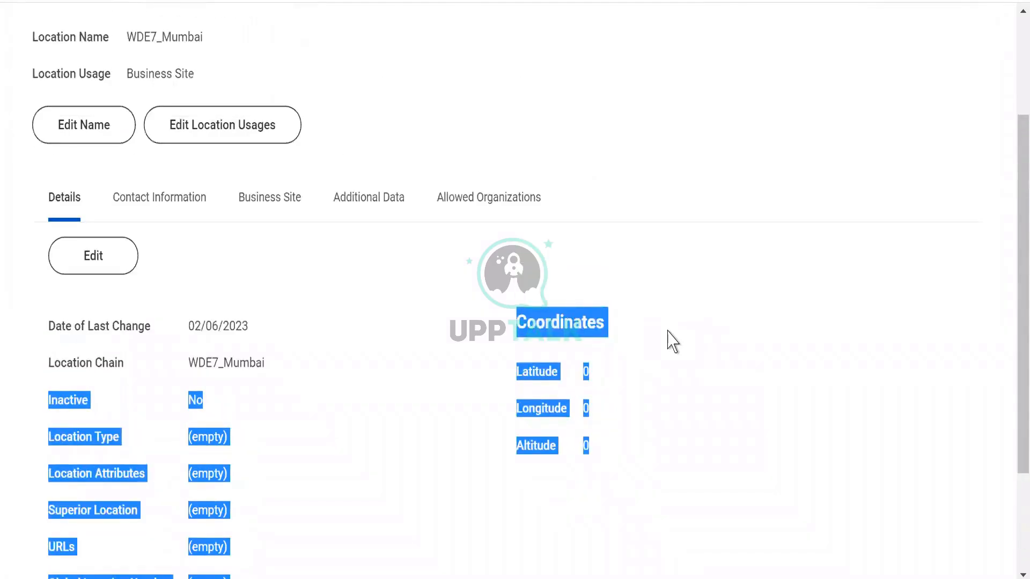
scroll(671, 341, "down", 3)
Review both addresses in the location's contact information, including their usage, visibility and effective date.
scroll(671, 341, "up", 4)
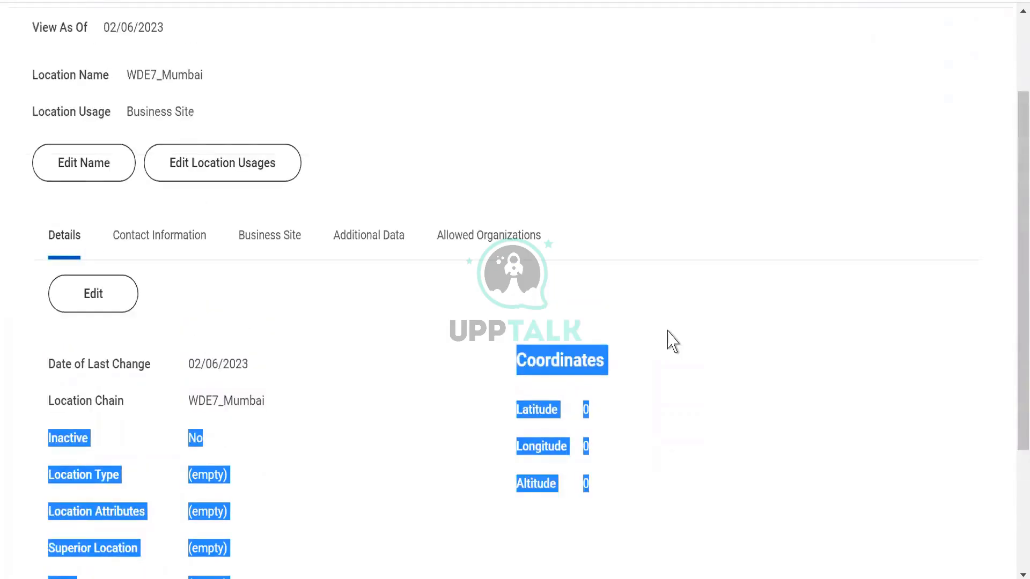
left_click(163, 249)
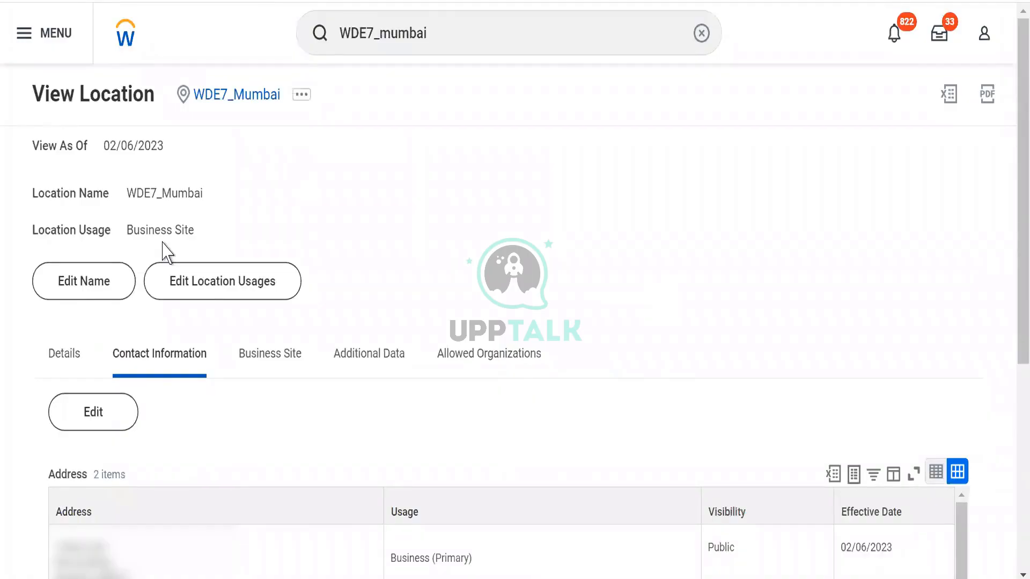
scroll(163, 249, "down", 6)
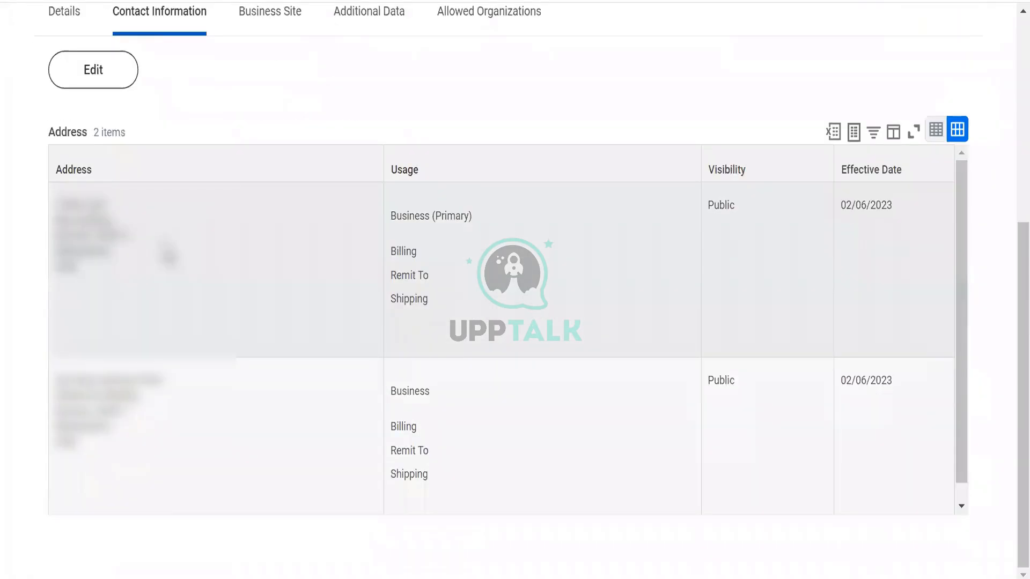
scroll(168, 256, "up", 4)
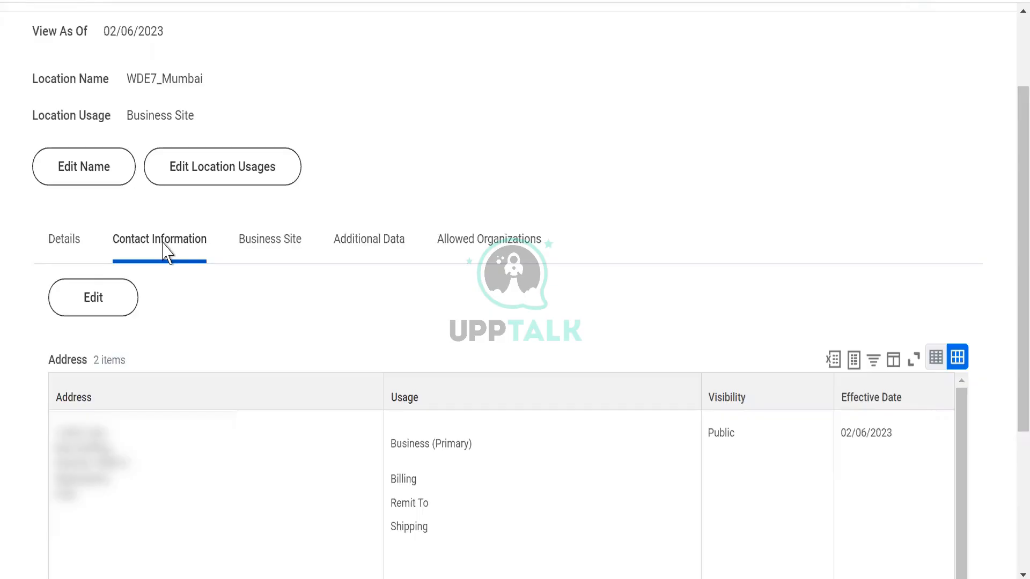
Reopen the WDE7_Mumbai location from its page heading to return to its general details.
left_click(1013, 62)
left_click(464, 33)
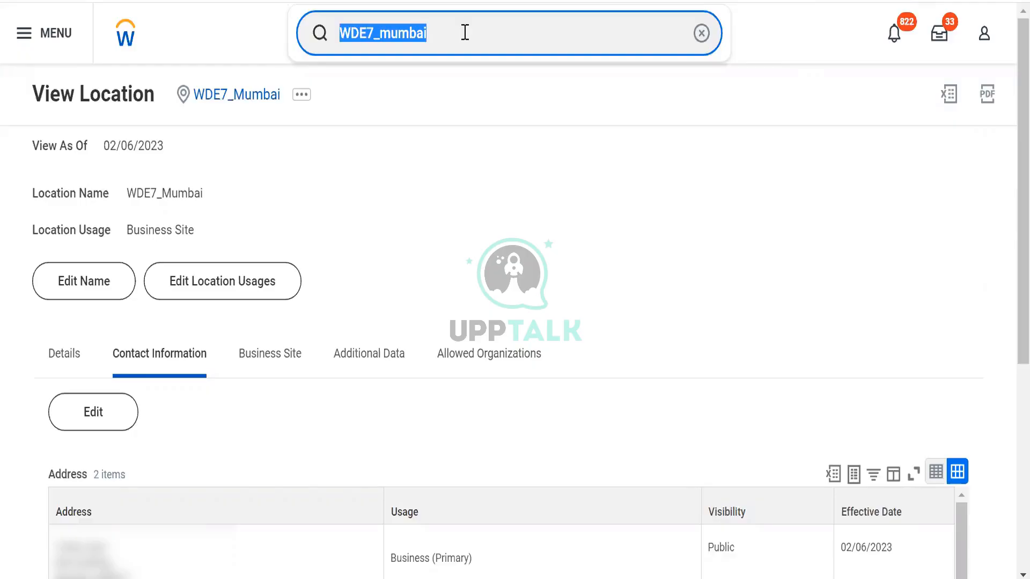
left_click(220, 100)
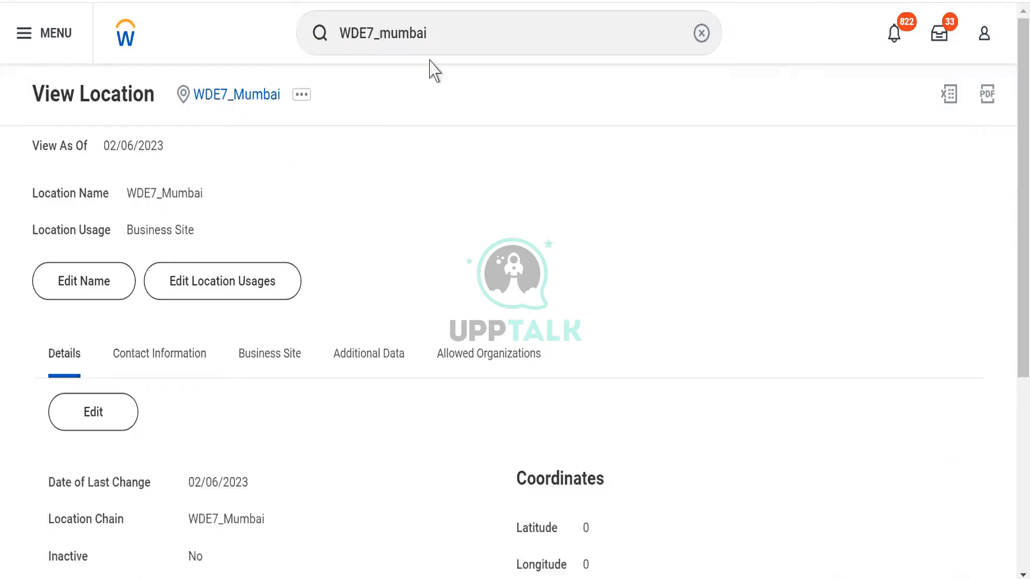